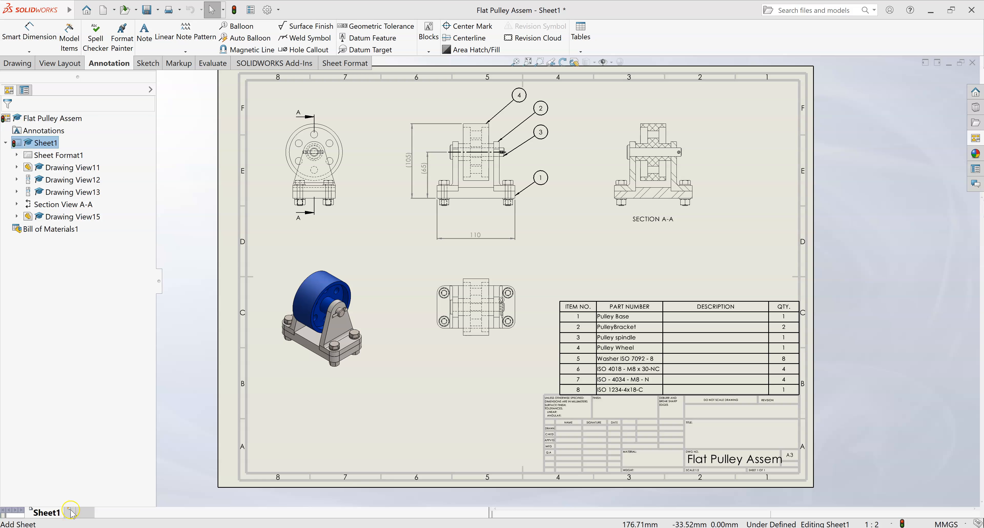
Add a second sheet to the Flat Pulley Assem drawing.
click(71, 511)
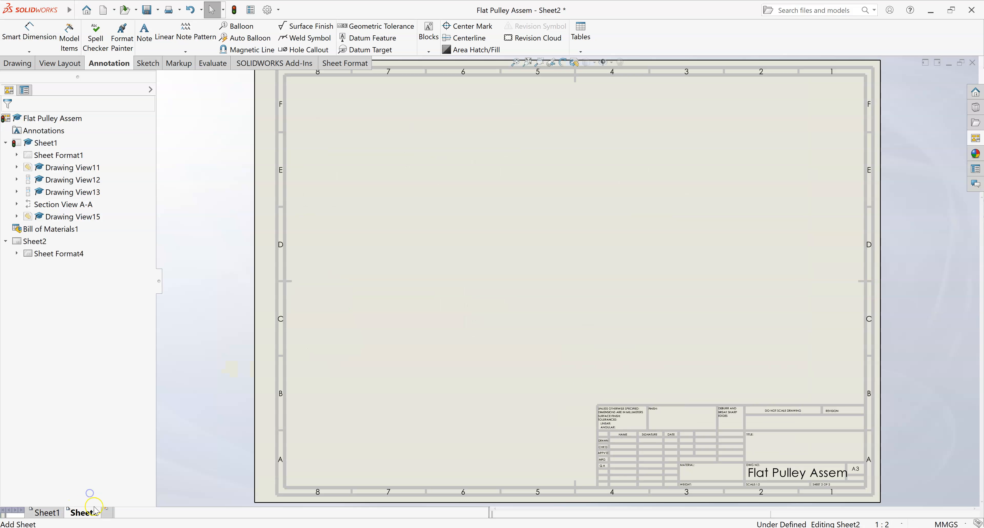
key(f)
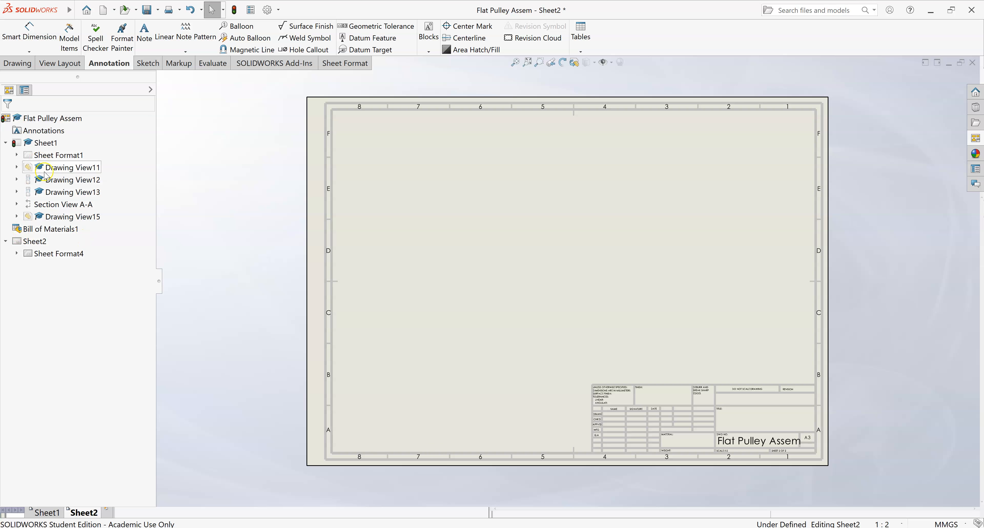
Examine the new sheet's properties, including its scale, projection type and sheet format, without changing them.
right_click(31, 242)
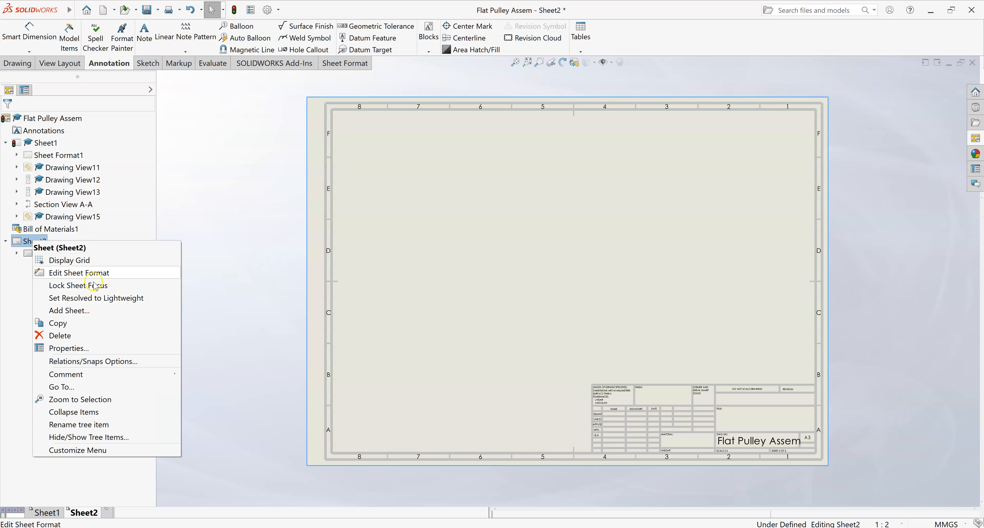
click(78, 347)
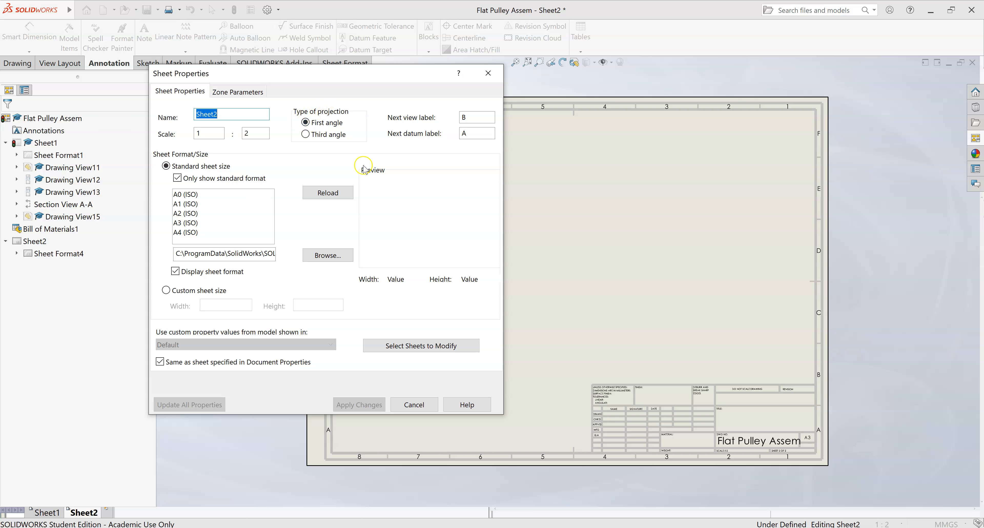
click(414, 405)
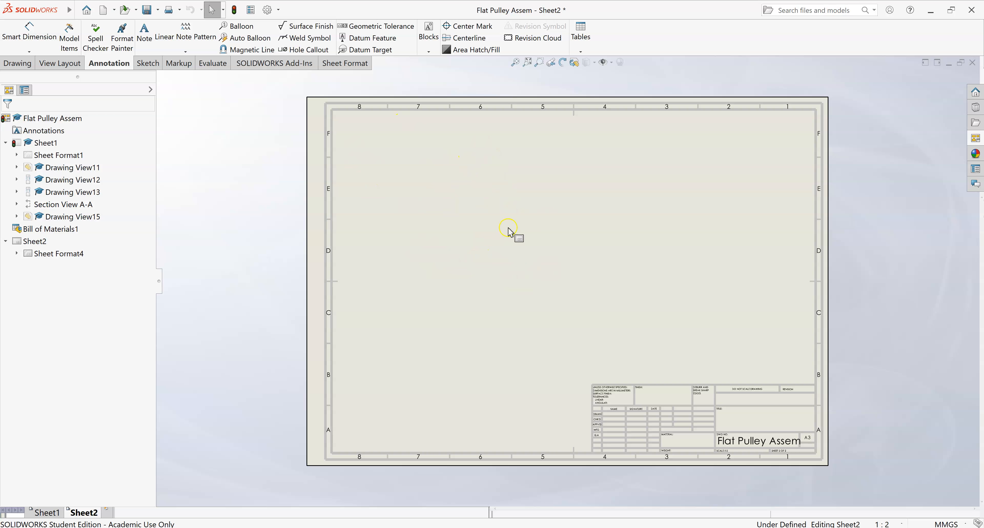
click(16, 64)
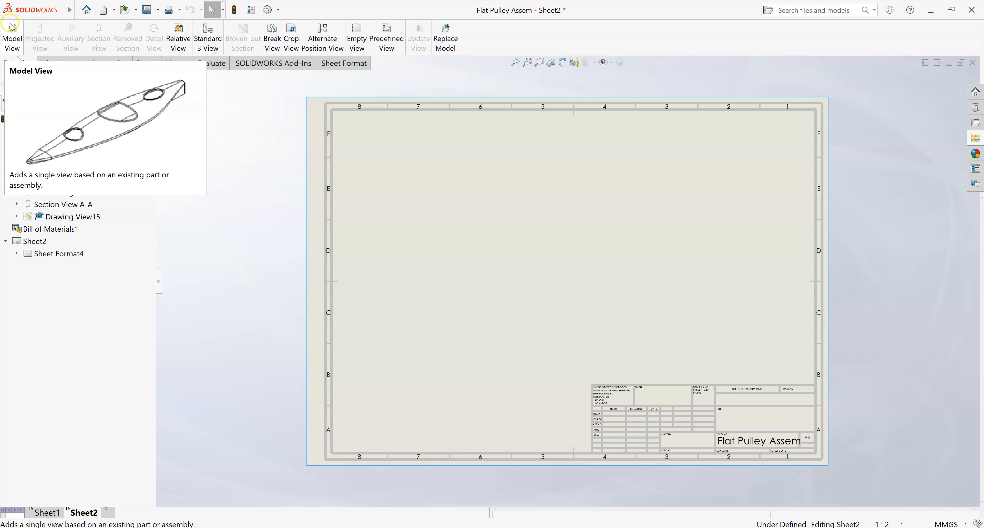
click(12, 39)
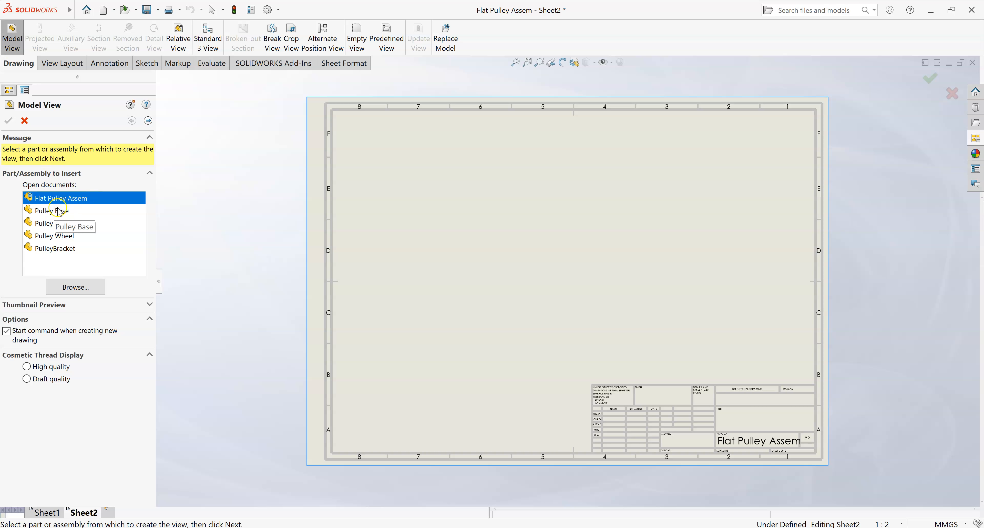
click(62, 211)
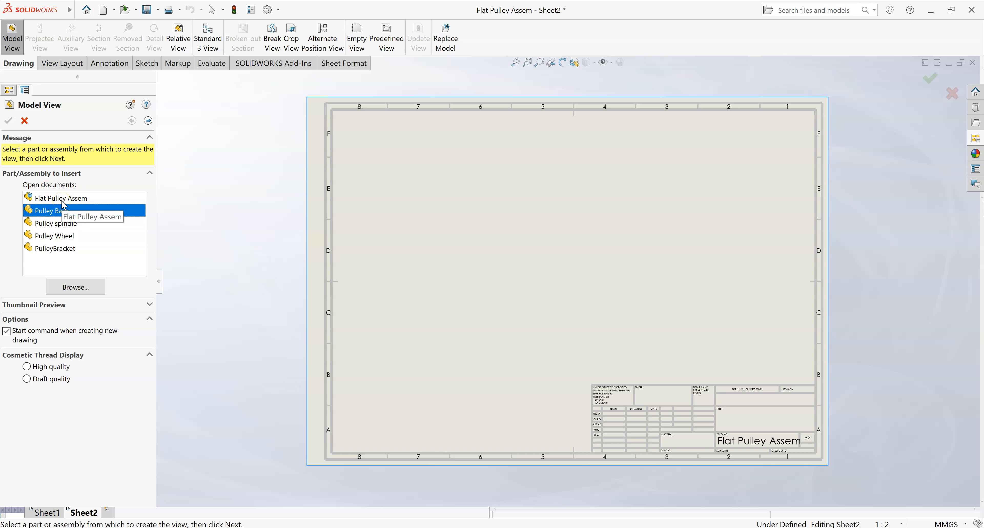
click(24, 120)
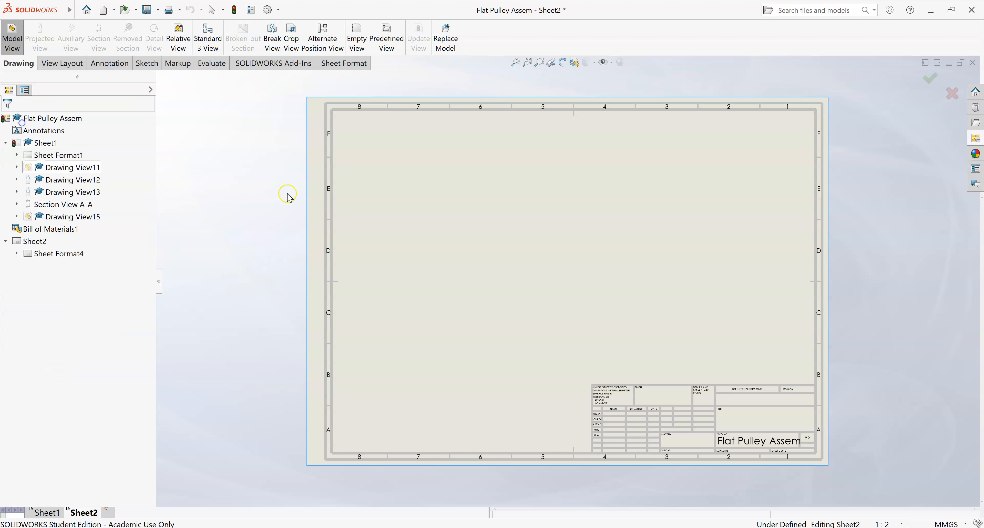
Refresh the View Palette, load the Pulley Base part's views into it, and clear the palette again.
click(976, 139)
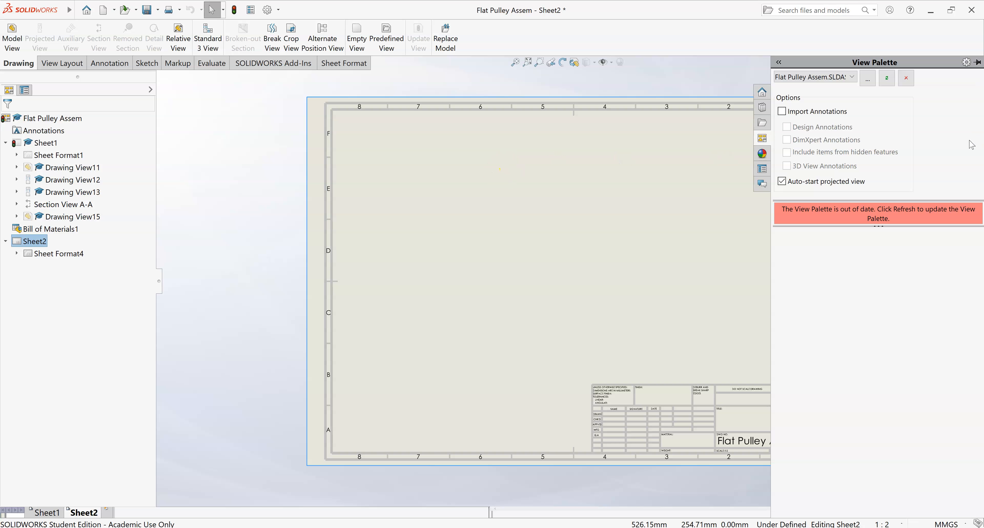
click(887, 79)
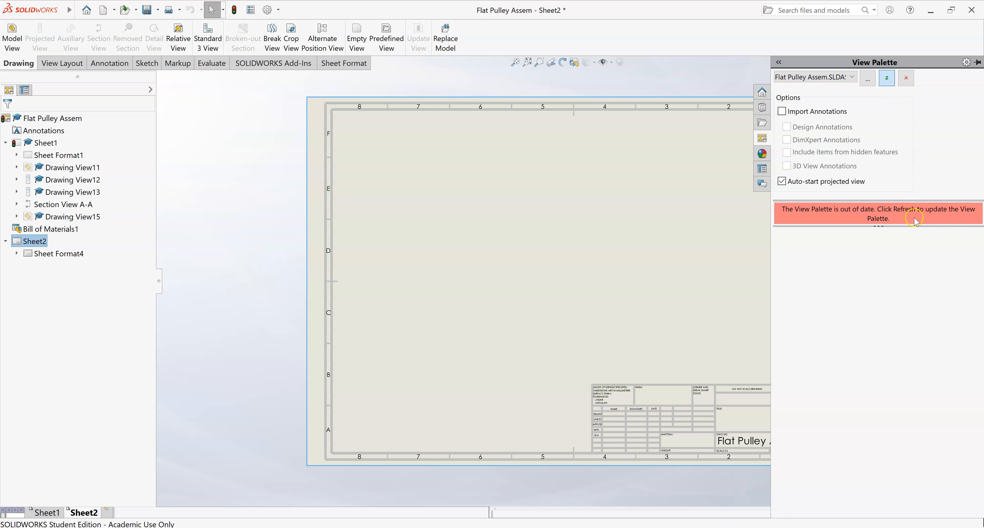
click(888, 79)
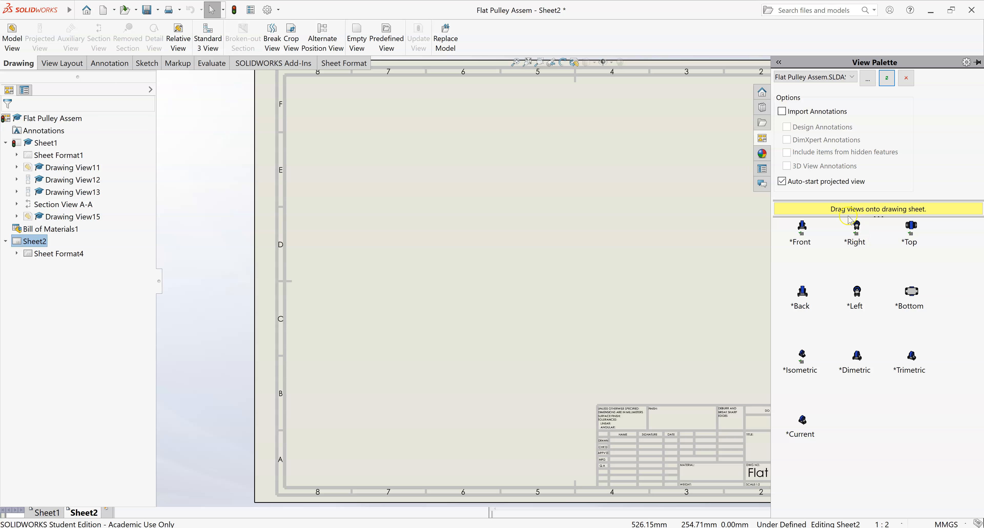
click(853, 77)
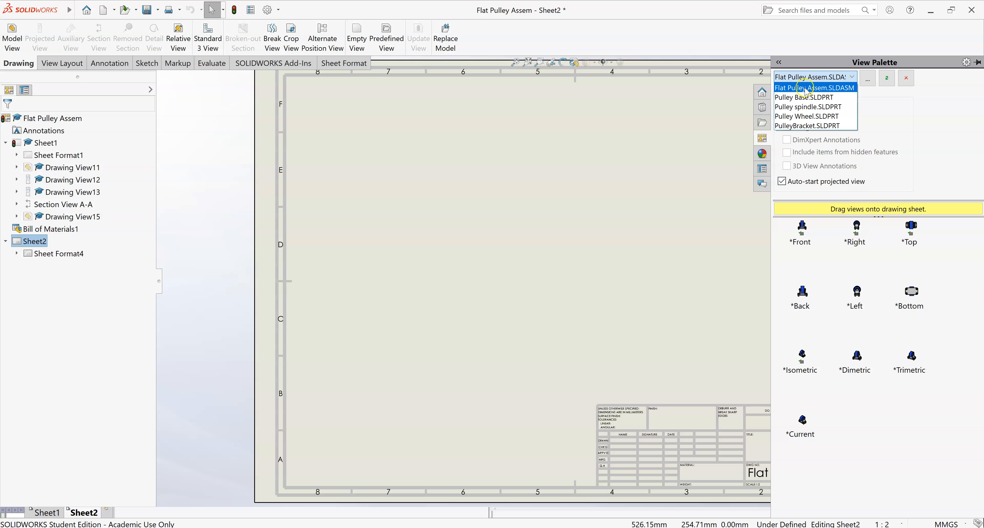
click(807, 98)
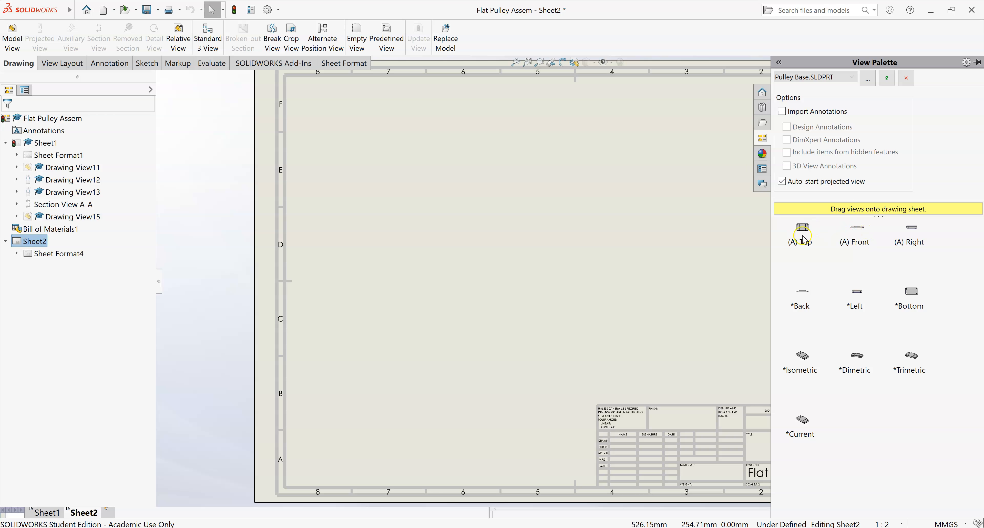
drag(855, 236, 828, 181)
click(906, 78)
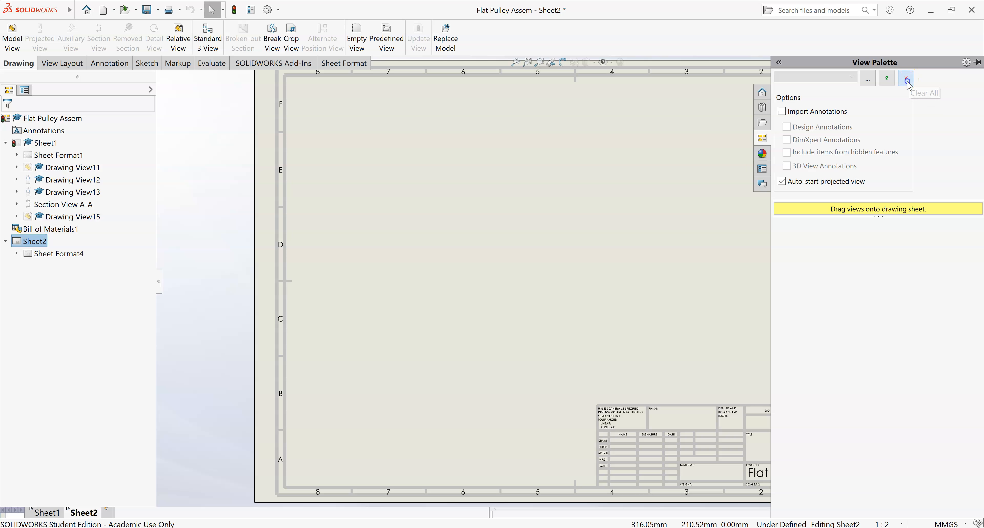
click(438, 82)
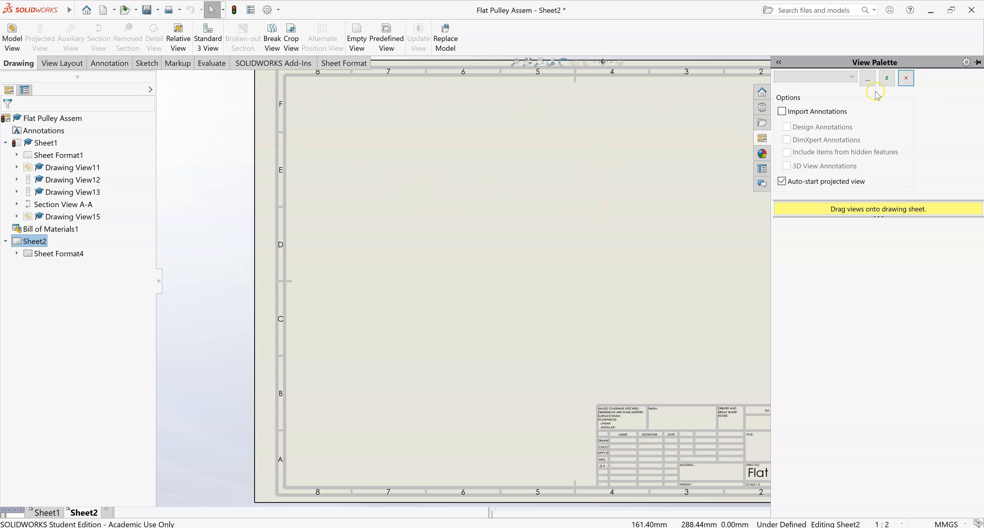
Insert a Standard 3 View set of the Pulley Base part on the new sheet.
click(29, 64)
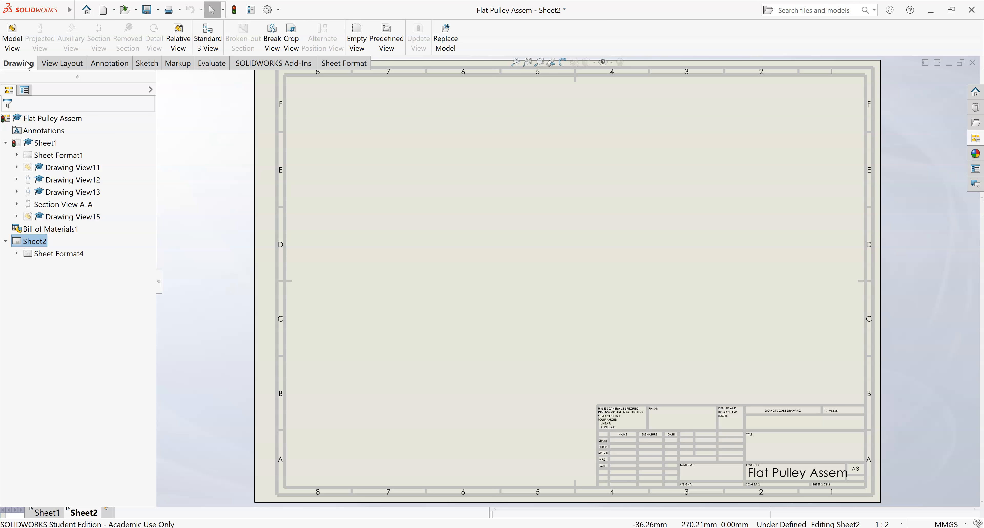
click(213, 42)
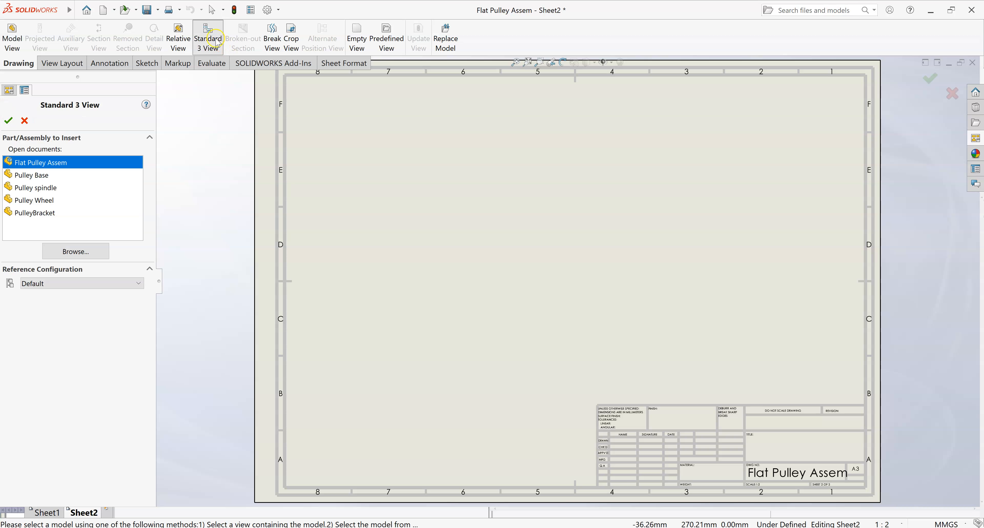
click(41, 174)
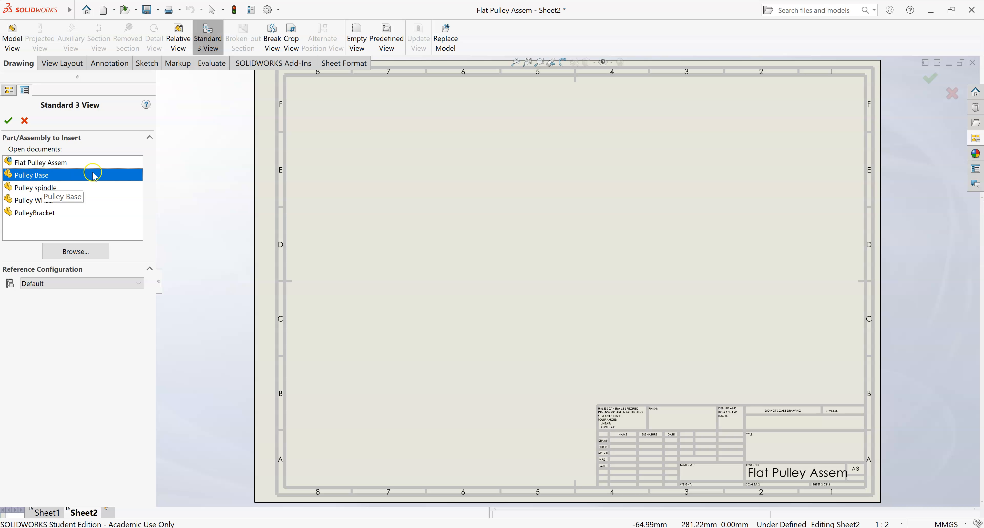
drag(42, 173, 54, 184)
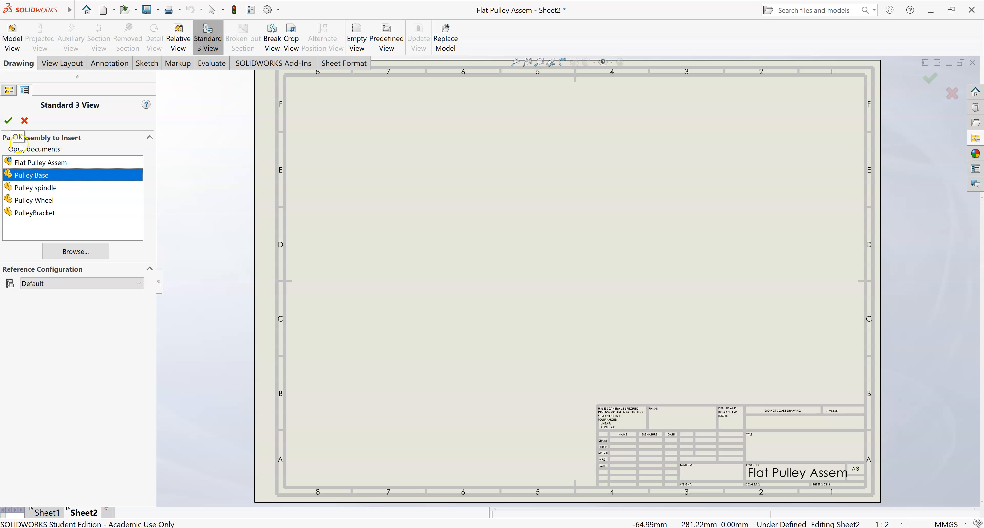
double_click(29, 178)
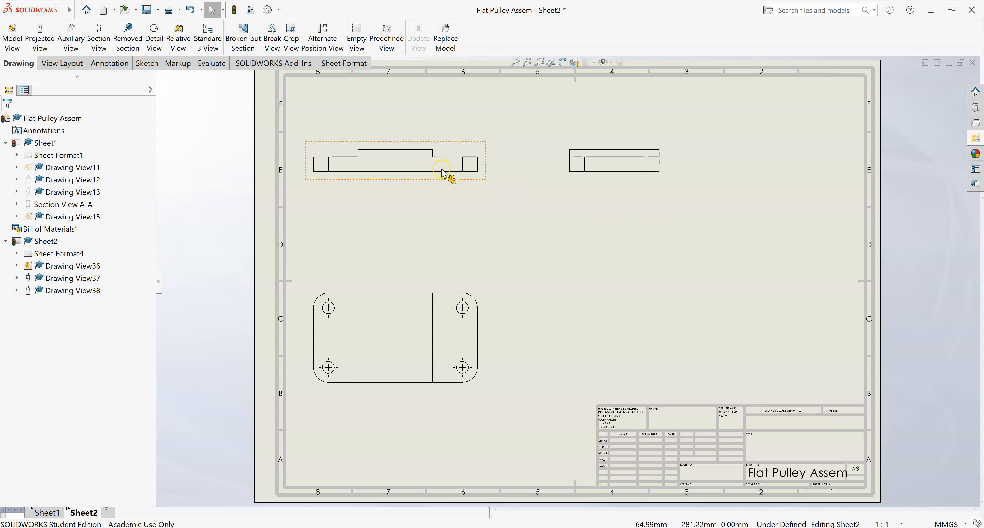
Reposition the front and side views of the Pulley Base and set the front view's display style to Hidden Lines Visible.
mouse_move(454, 149)
mouse_down()
mouse_move(521, 138)
mouse_move(510, 159)
mouse_move(497, 151)
mouse_up()
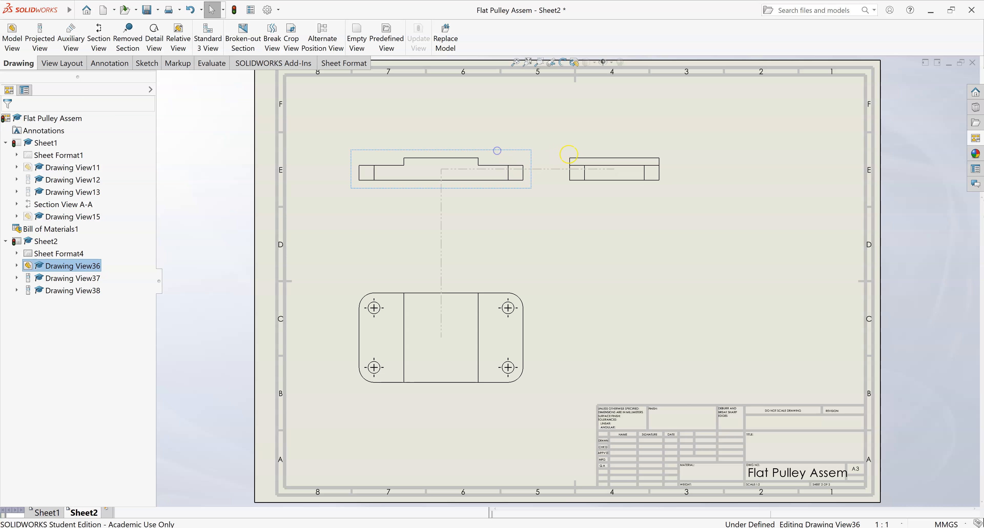
drag(630, 153, 673, 153)
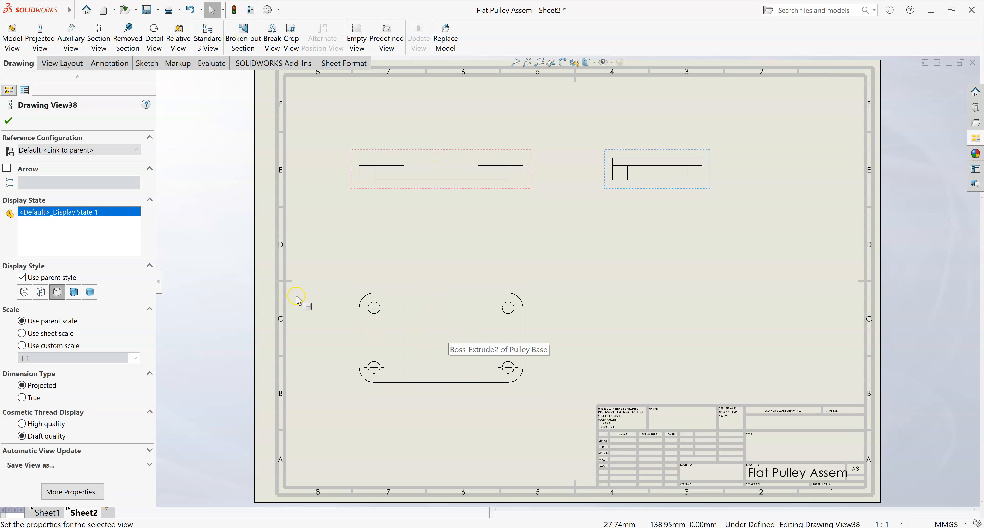
mouse_move(403, 154)
mouse_down()
mouse_move(405, 175)
mouse_move(396, 142)
mouse_up()
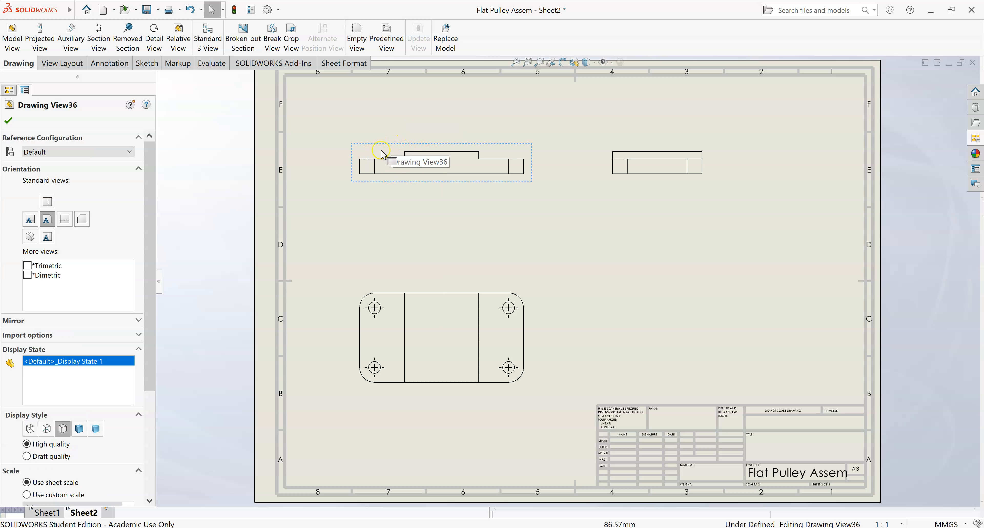
click(48, 429)
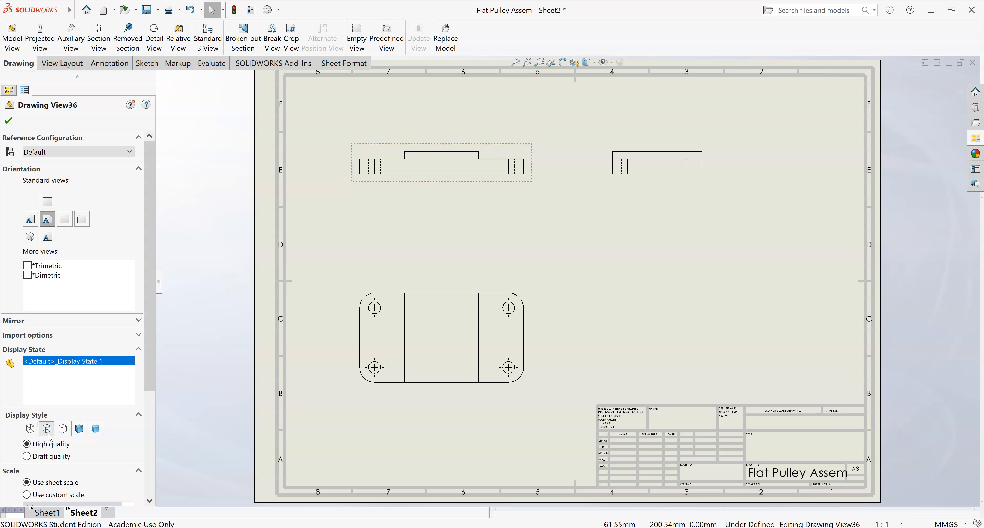
click(48, 425)
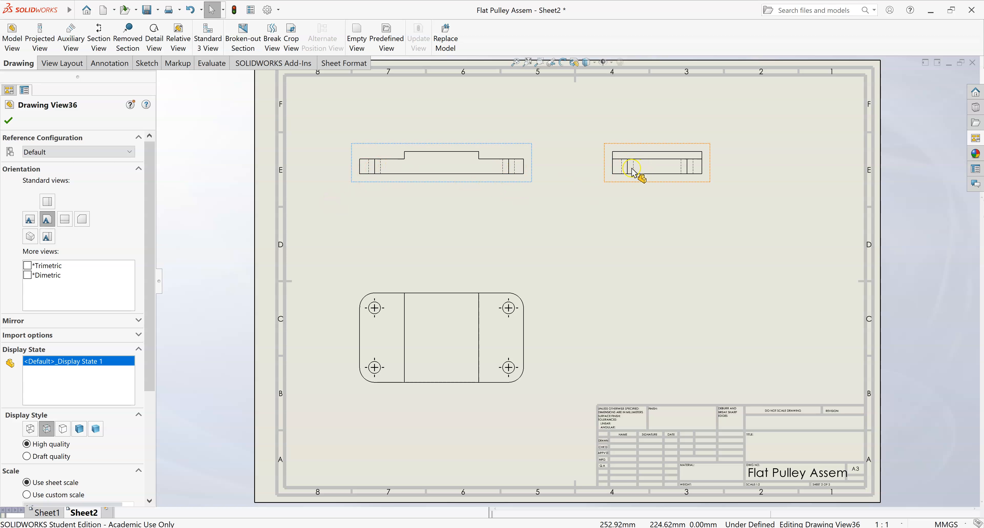
Arrange the three Pulley Base views, moving the front and plan views up and the side view further from the front view.
click(669, 142)
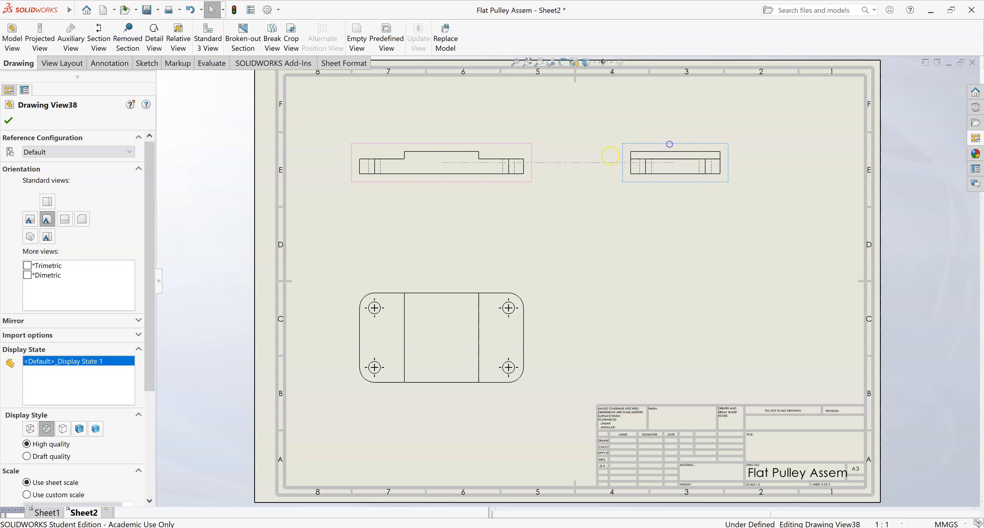
drag(450, 277, 450, 257)
drag(673, 146, 660, 145)
mouse_move(470, 146)
mouse_down()
mouse_move(493, 147)
mouse_move(493, 127)
mouse_move(474, 131)
mouse_up()
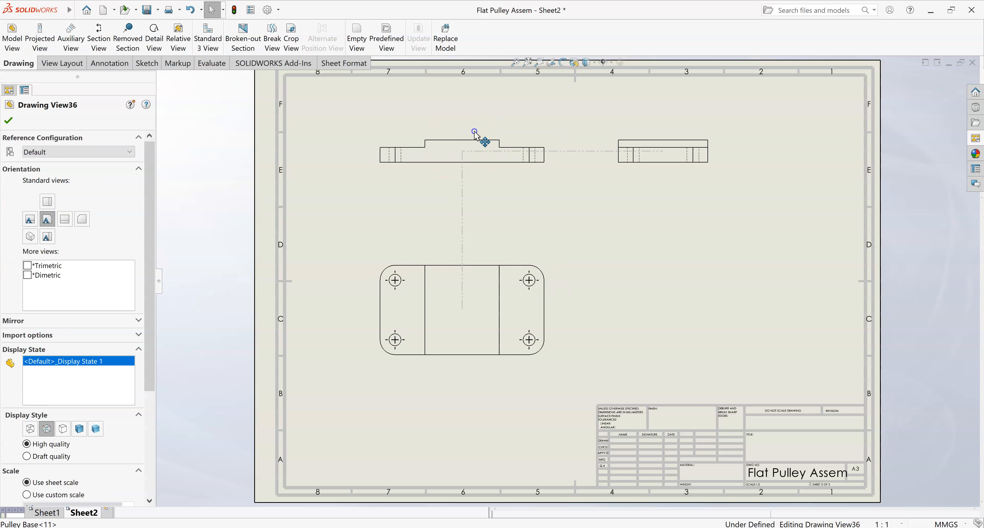
click(665, 138)
click(713, 145)
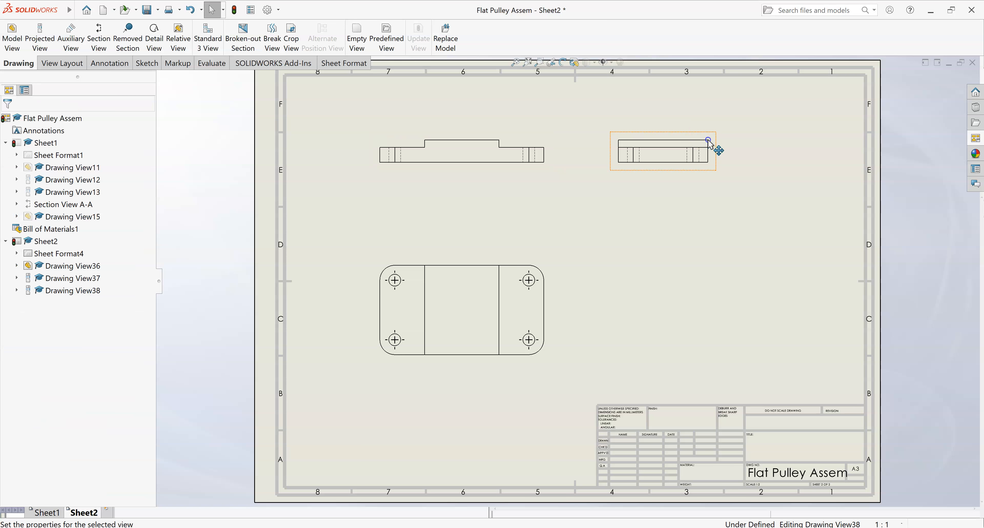
mouse_move(680, 136)
mouse_down()
mouse_move(688, 137)
mouse_move(680, 138)
mouse_up()
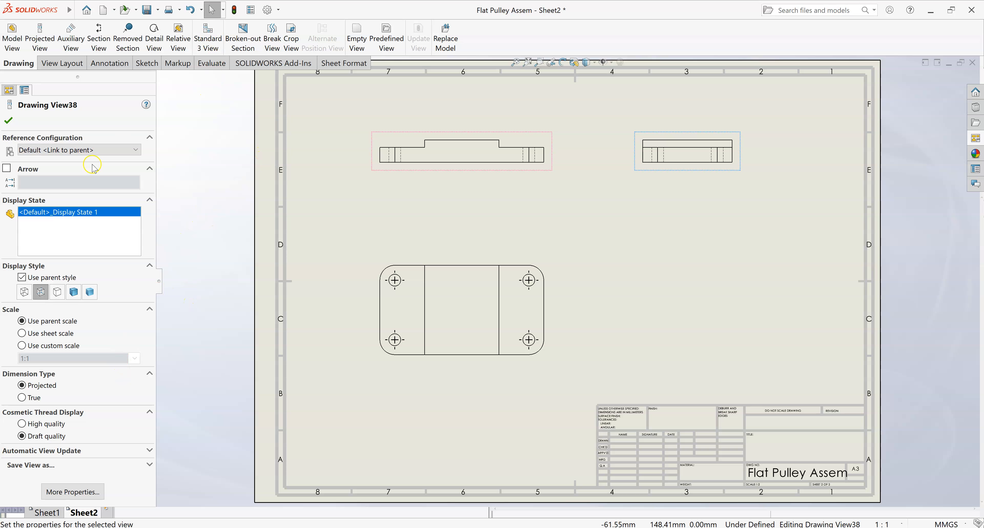
click(8, 121)
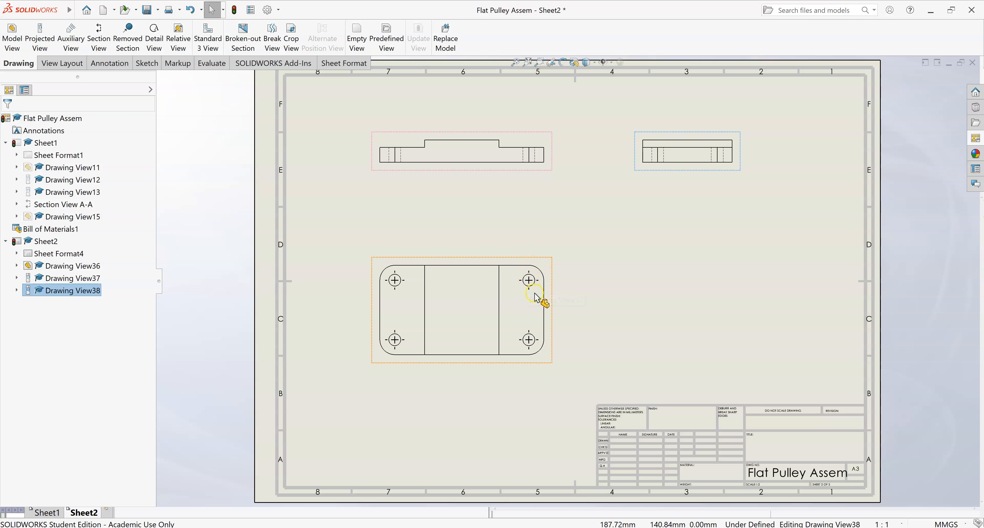
Insert centerlines through the holes in the side view and through the left hole in the front view.
click(109, 64)
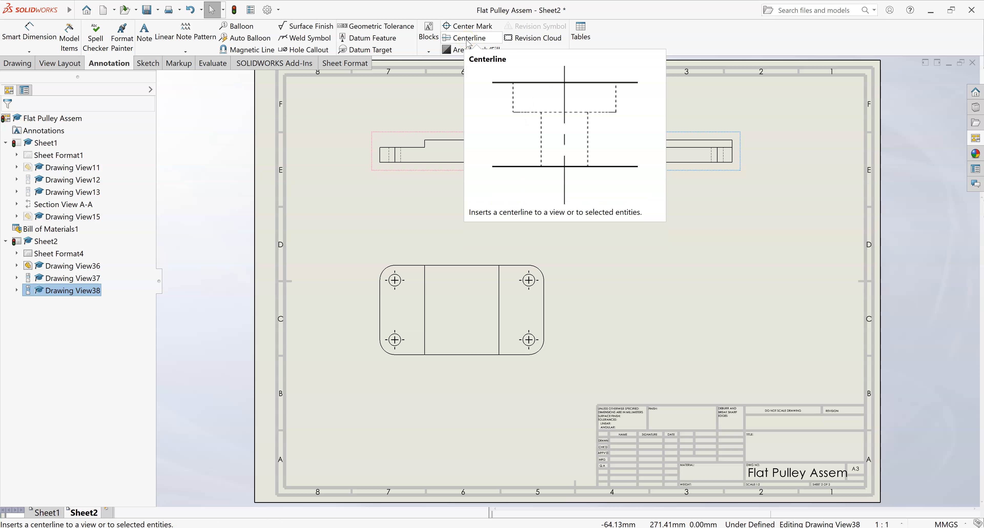
click(467, 40)
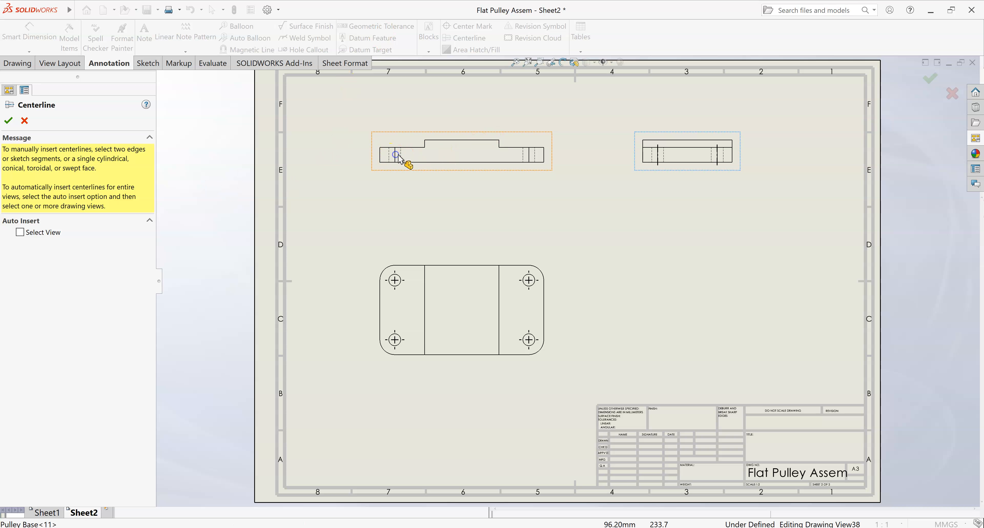
click(405, 159)
scroll(406, 167, down, 5)
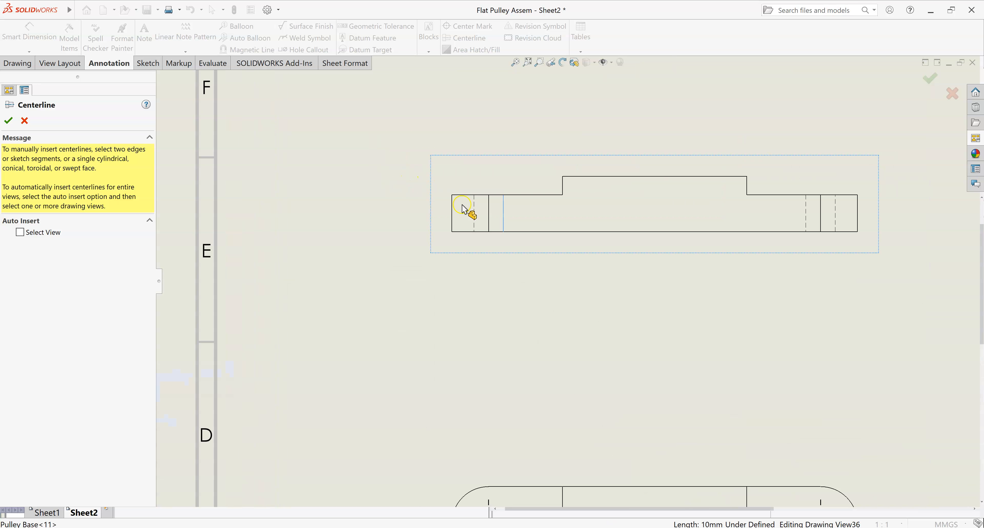
click(476, 216)
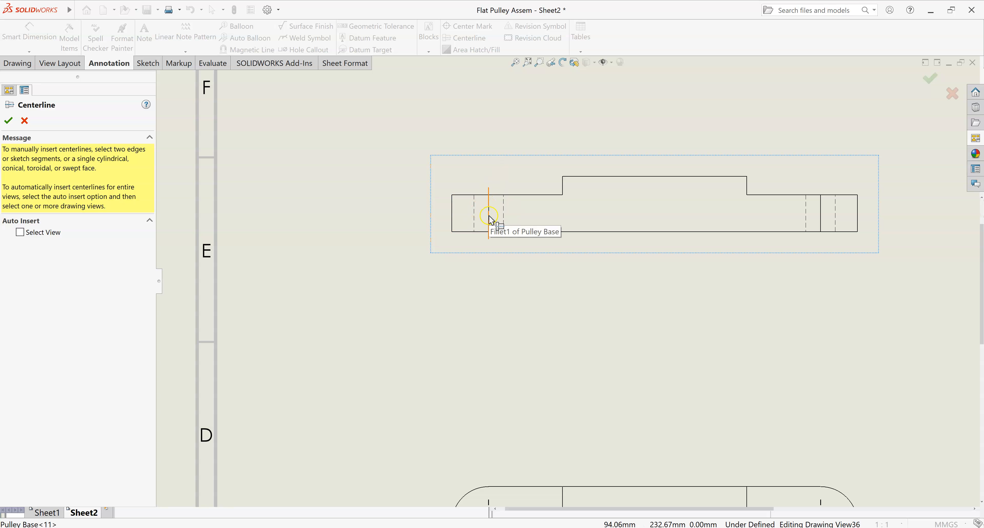
Insert a centerline through the right hole in the front view and finish the Centerline command.
click(805, 222)
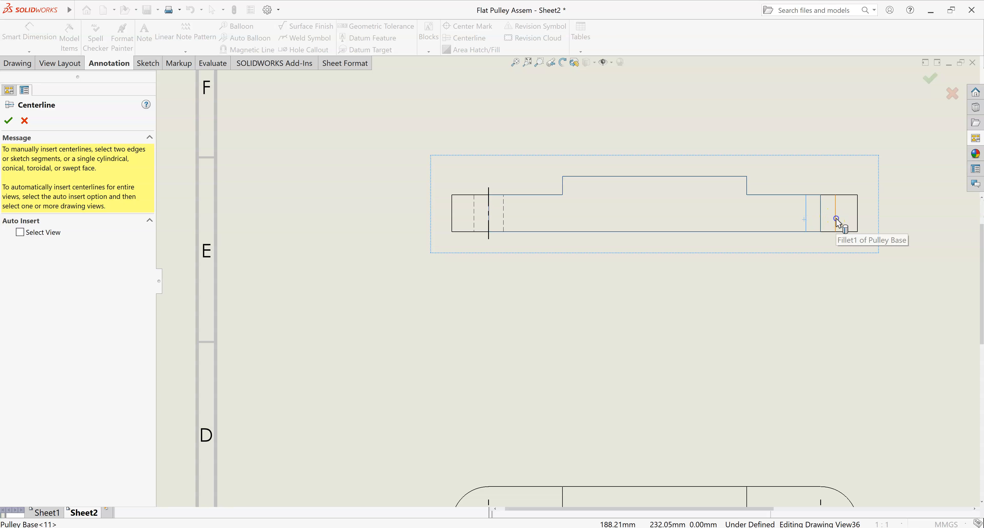
scroll(809, 283, up, 3)
scroll(810, 287, up, 3)
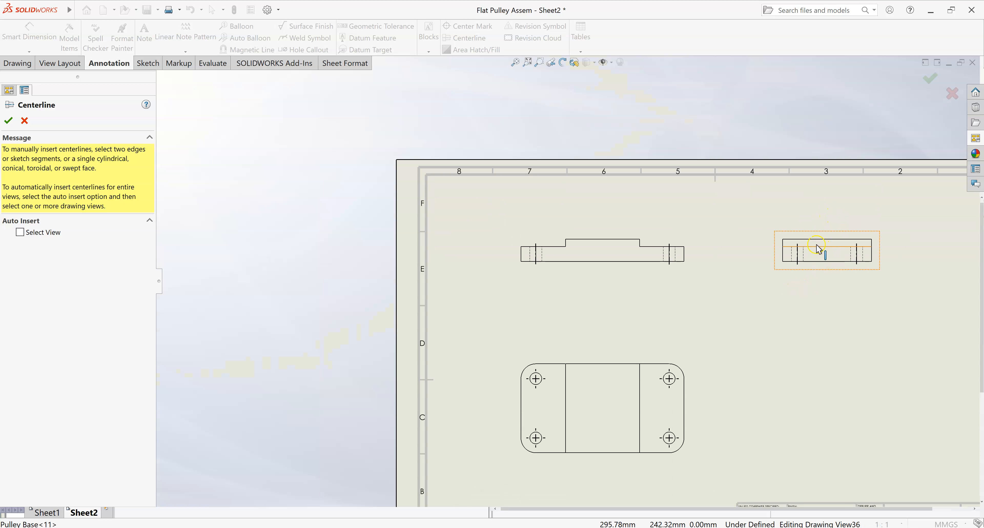
scroll(818, 251, down, 3)
scroll(767, 301, up, 2)
scroll(655, 301, up, 2)
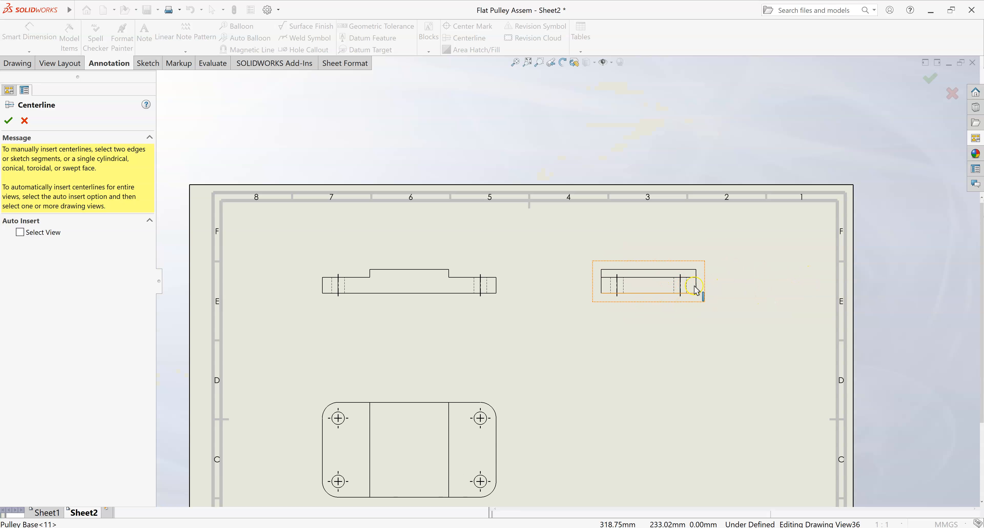
click(8, 121)
scroll(455, 332, up, 4)
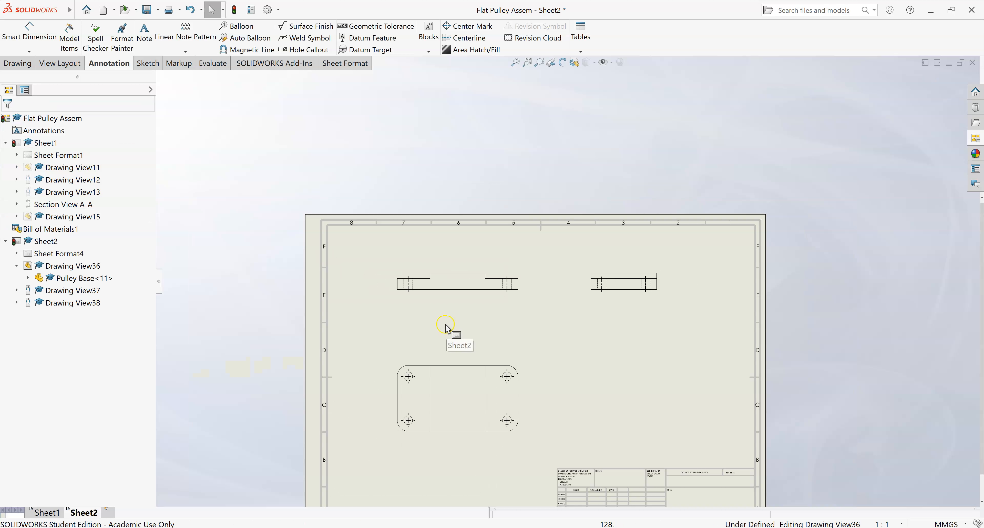
scroll(554, 327, down, 1)
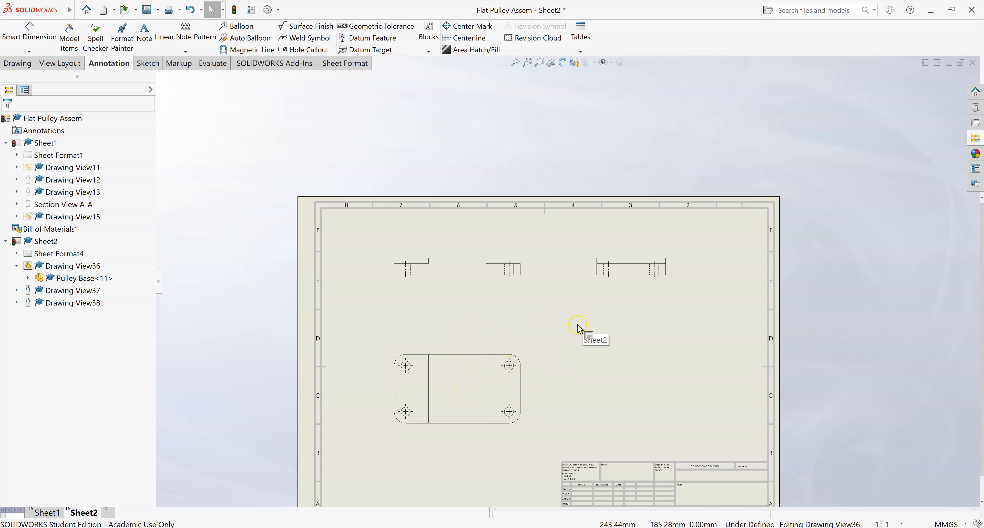
scroll(583, 329, up, 1)
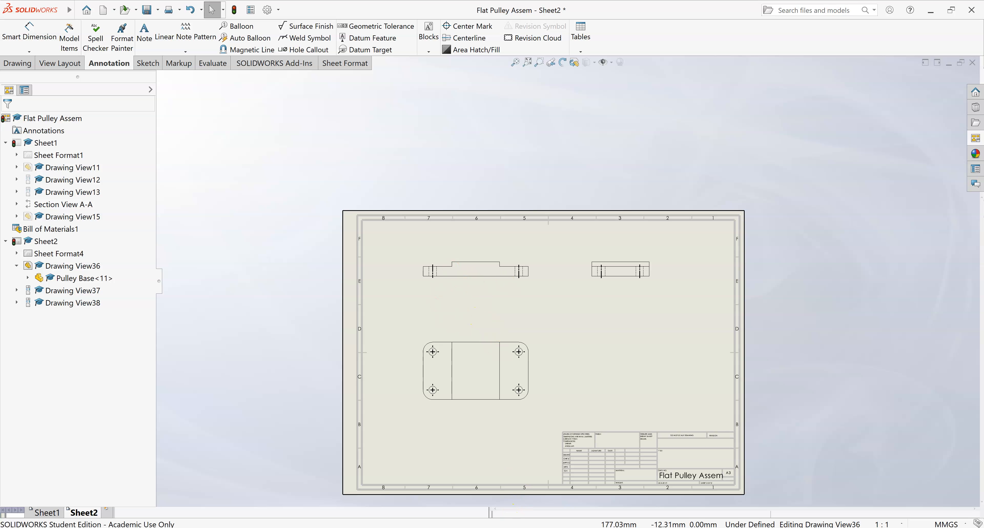
Switch to the Pulley Base part and examine the dimensions of the raised block's extrusion and its sketch.
mouse_move(510, 523)
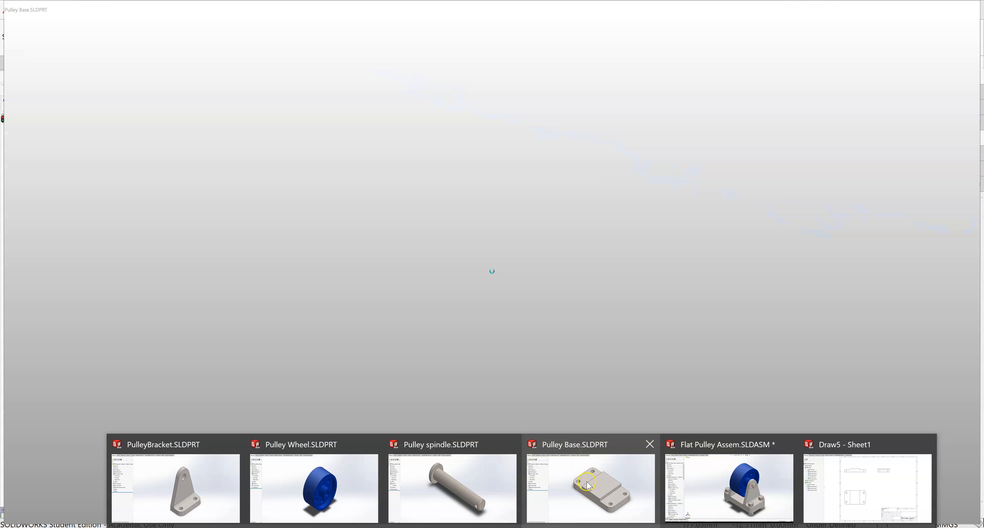
click(588, 485)
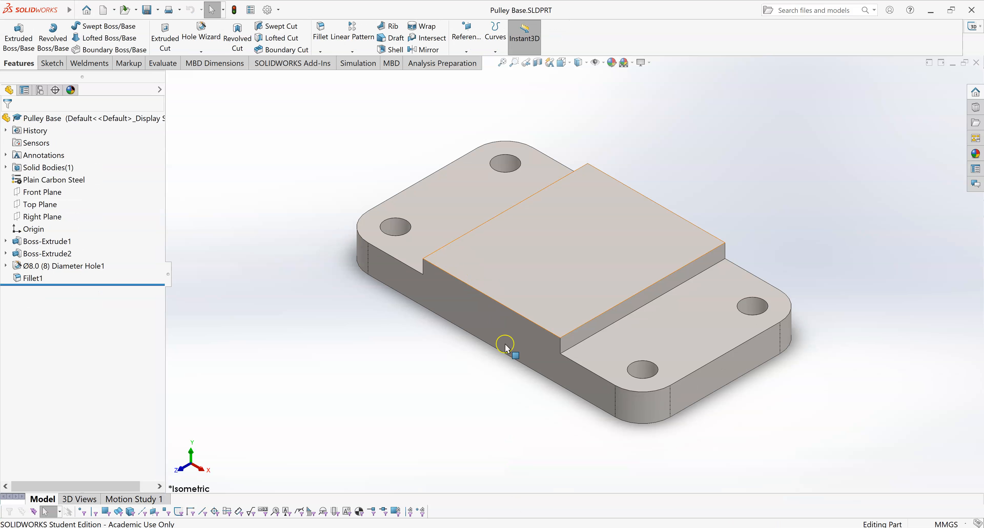
click(553, 242)
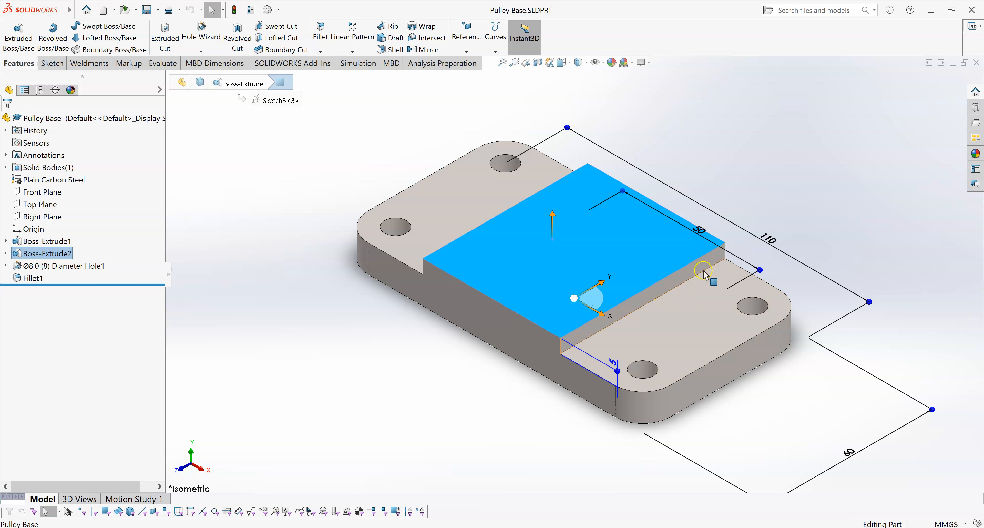
scroll(705, 274, up, 2)
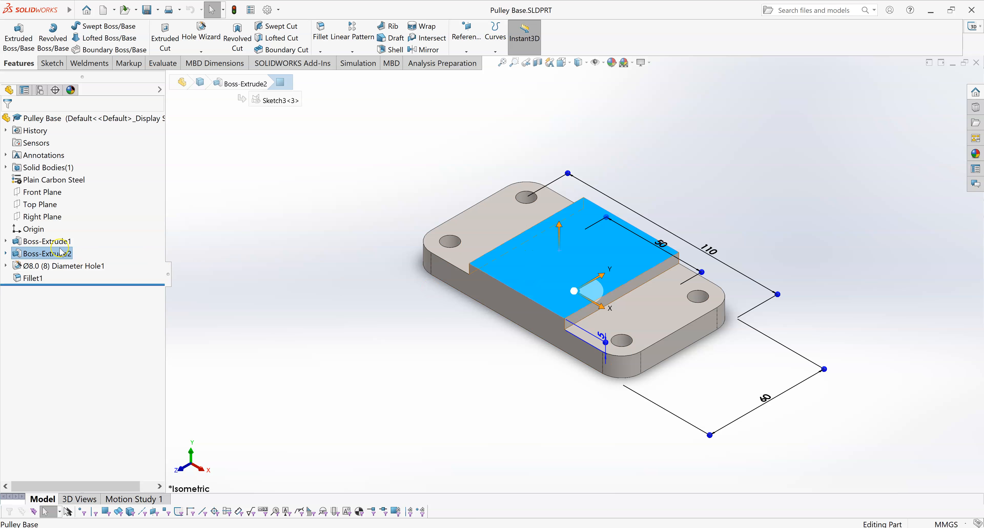
click(5, 253)
click(42, 266)
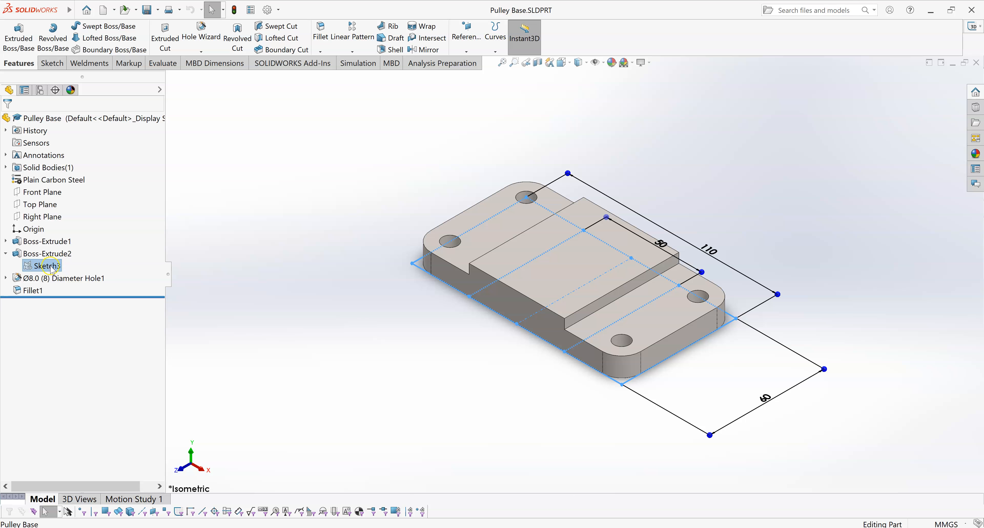
click(300, 260)
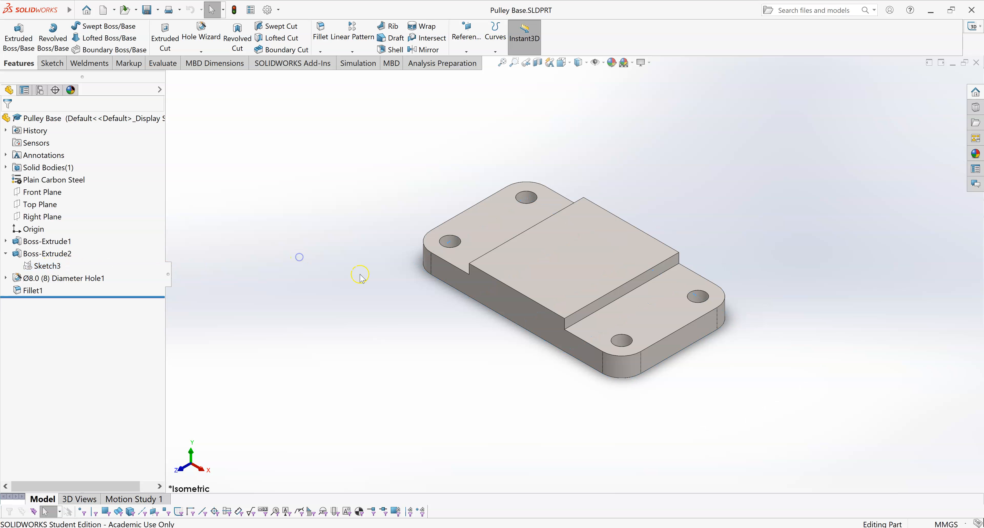
Examine the diameter and position dimensions of the Pulley Base's mounting holes.
click(450, 241)
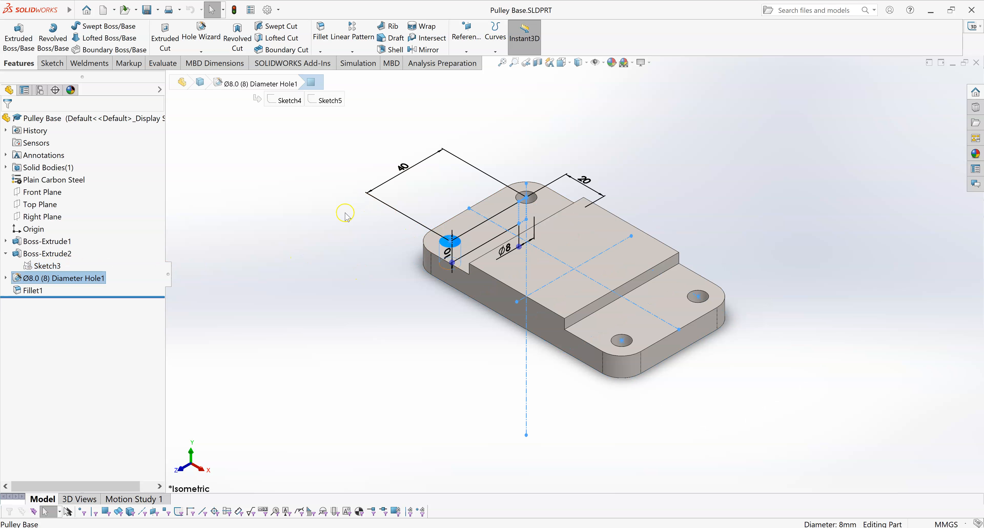
middle_drag(345, 228, 345, 266)
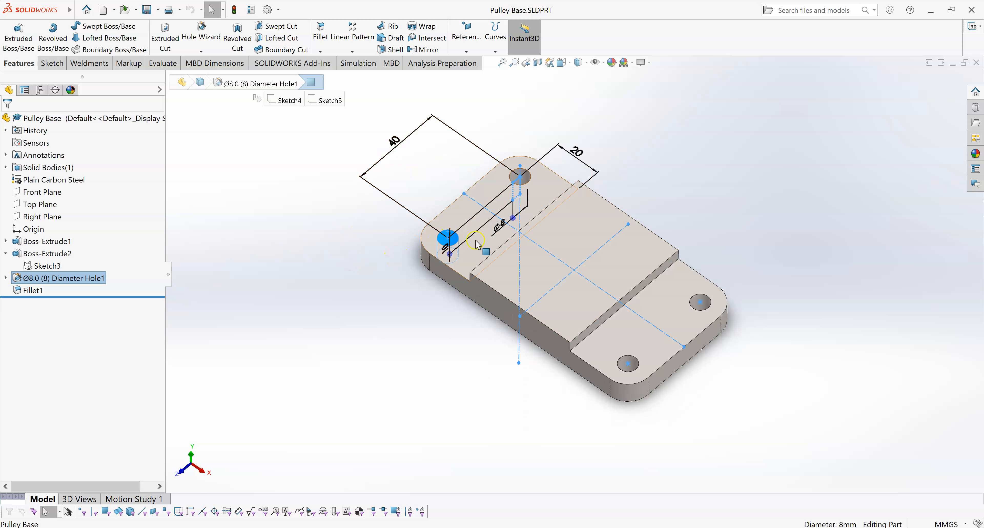
mouse_move(595, 182)
middle_down()
mouse_move(587, 190)
mouse_move(544, 175)
mouse_move(517, 191)
mouse_move(517, 212)
middle_up()
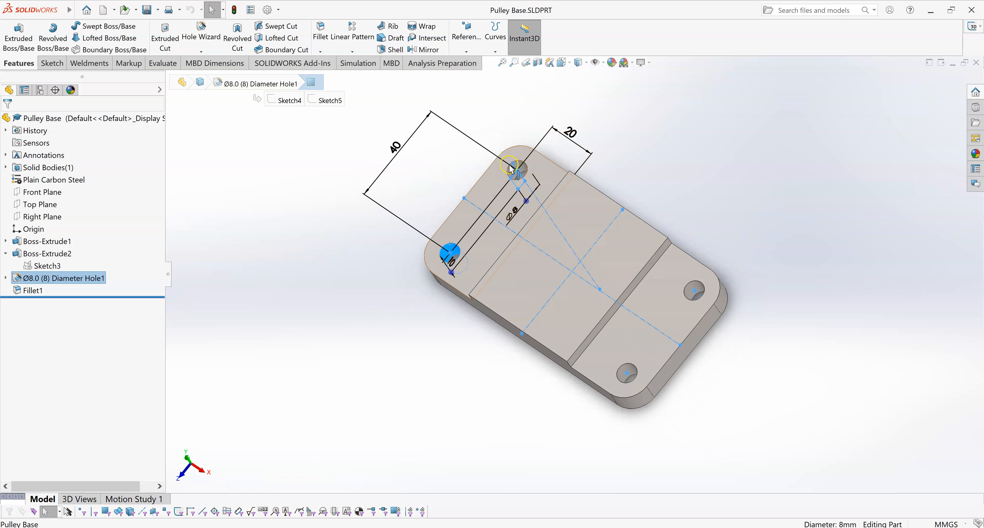
mouse_move(354, 277)
middle_down()
mouse_move(369, 191)
mouse_move(408, 302)
mouse_move(434, 254)
mouse_move(366, 267)
mouse_move(352, 335)
middle_up()
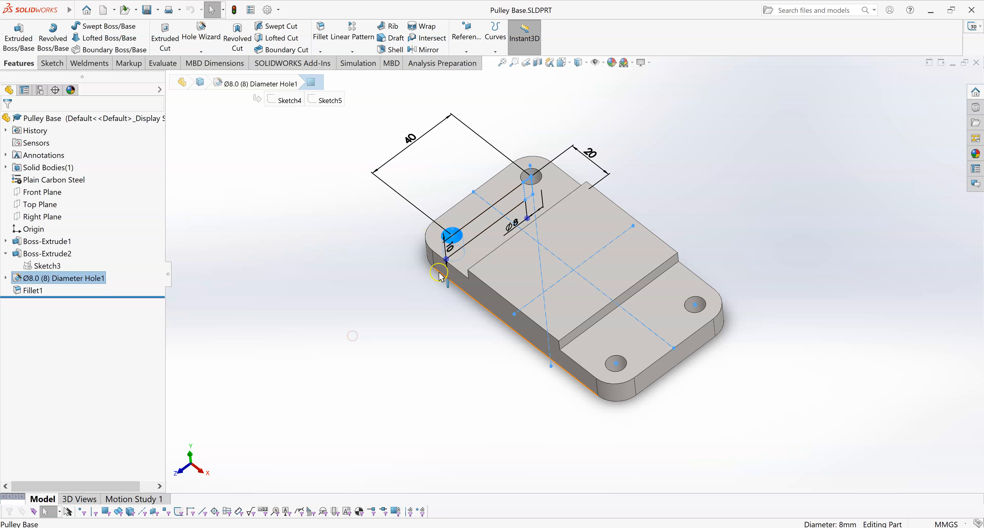
middle_drag(351, 248, 352, 227)
click(361, 229)
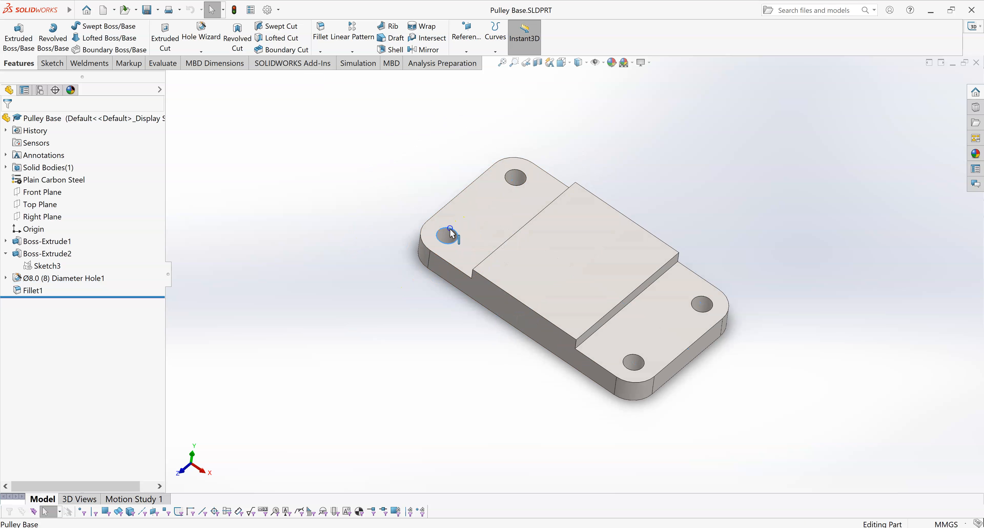
double_click(447, 238)
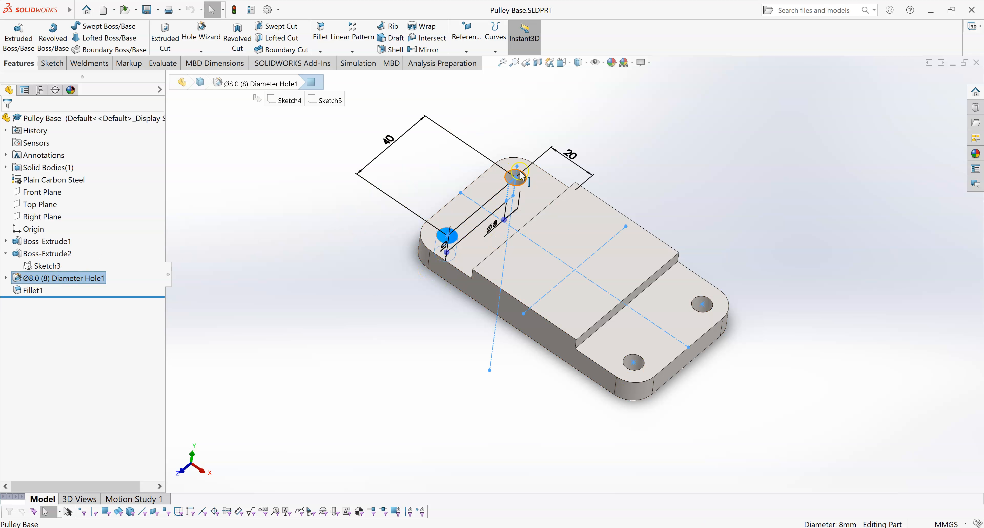
click(721, 230)
Inspect the Pulley Base from several angles and preview a standard side orientation in the view selector.
mouse_move(736, 235)
middle_down()
mouse_move(729, 214)
mouse_move(688, 400)
middle_up()
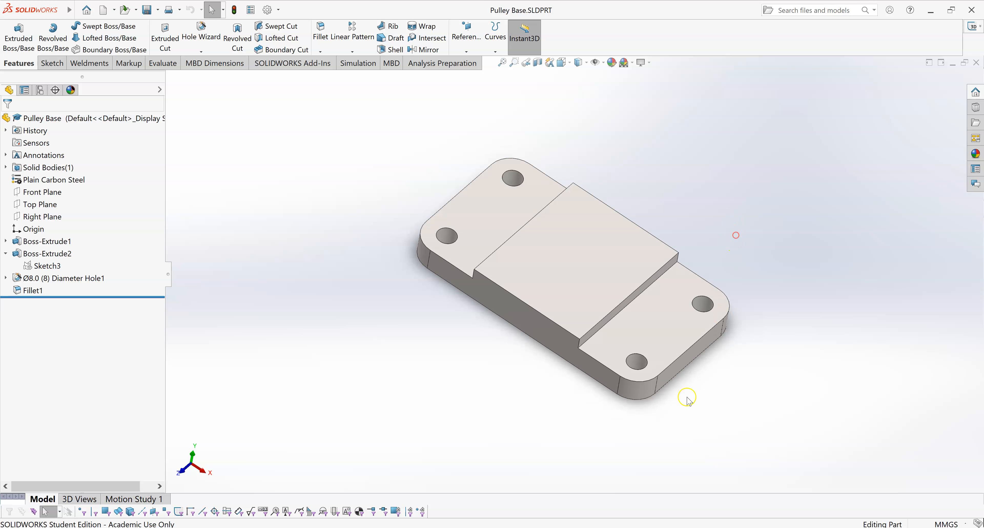
click(645, 396)
click(775, 309)
middle_drag(773, 307, 710, 308)
click(705, 326)
middle_drag(741, 356, 762, 417)
click(674, 186)
middle_drag(726, 227, 739, 176)
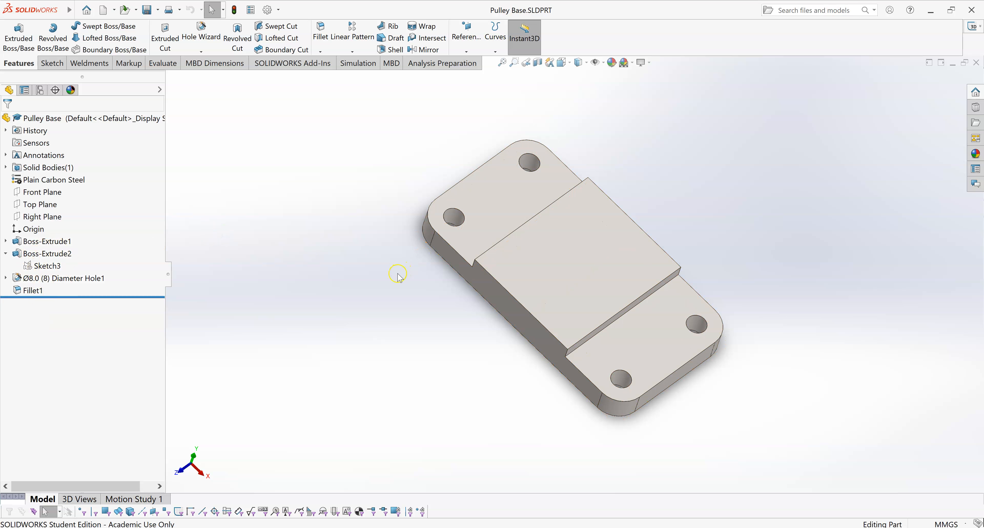
middle_drag(347, 281, 350, 288)
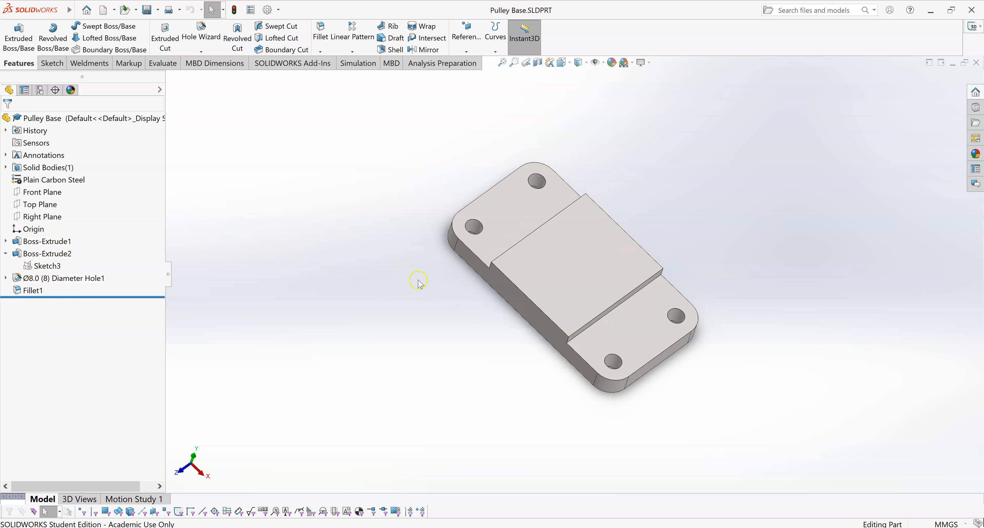
key(space)
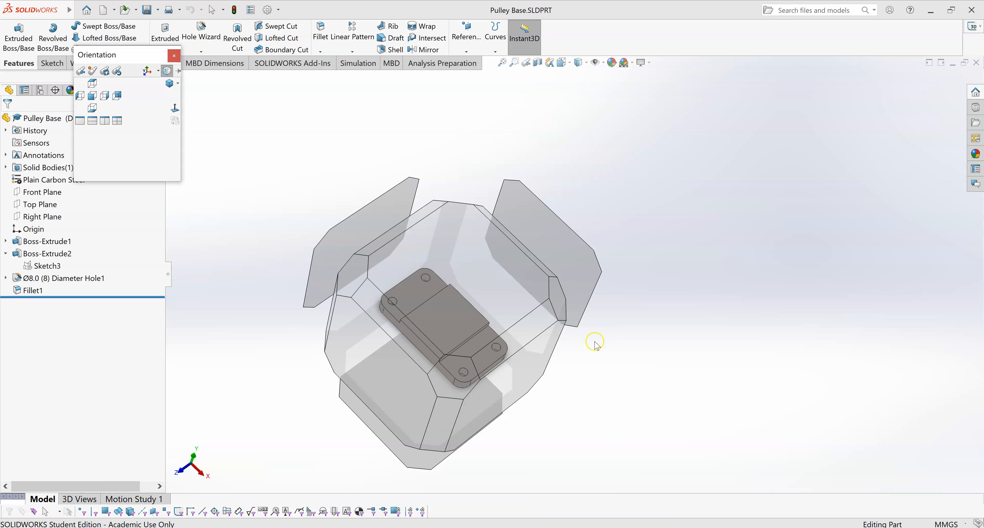
mouse_move(397, 202)
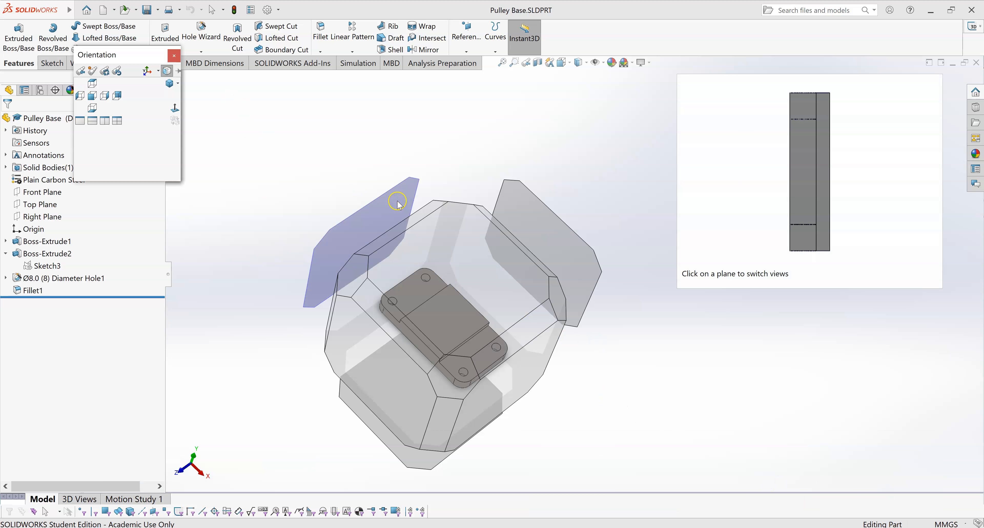
click(170, 73)
Switch back to the Flat Pulley Assem drawing and set the Model Items source to Entire model.
mouse_move(686, 512)
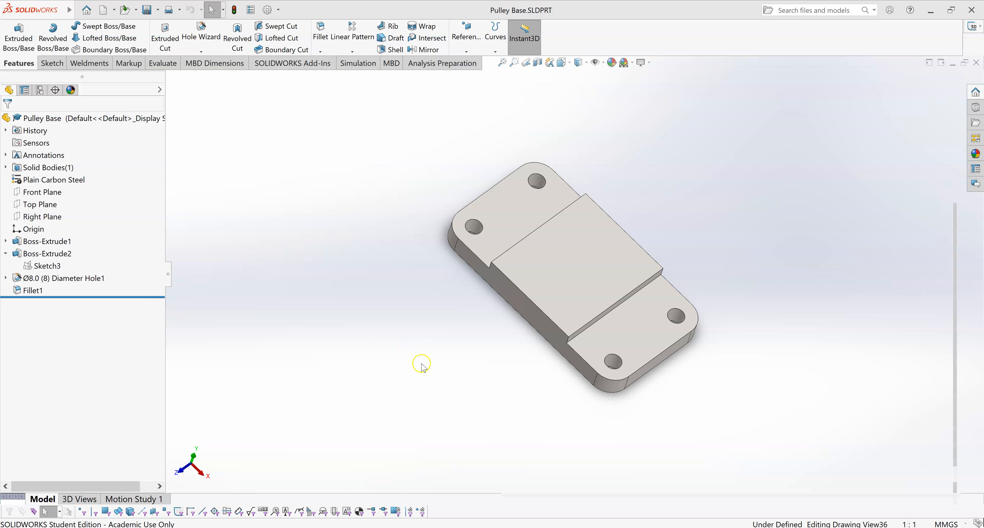
key(ctrl+Tab)
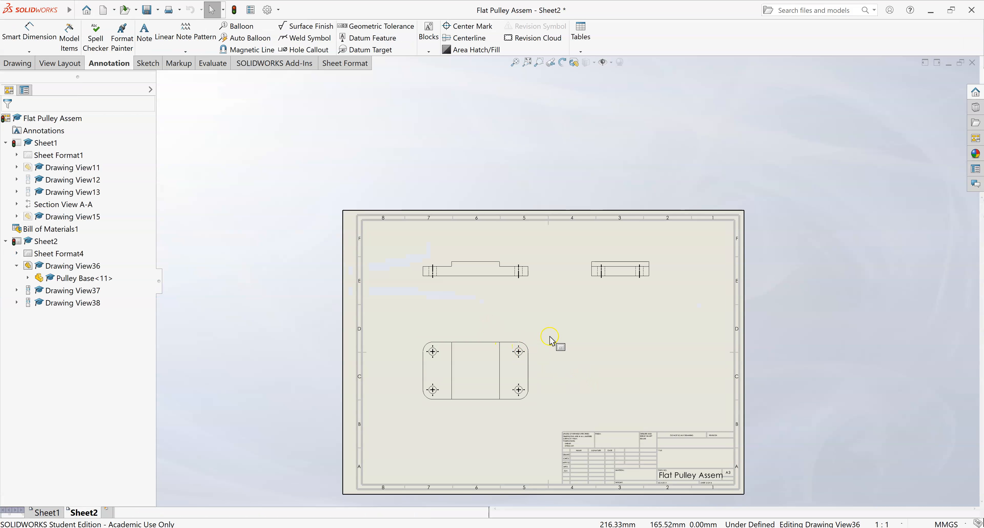
scroll(550, 340, down, 5)
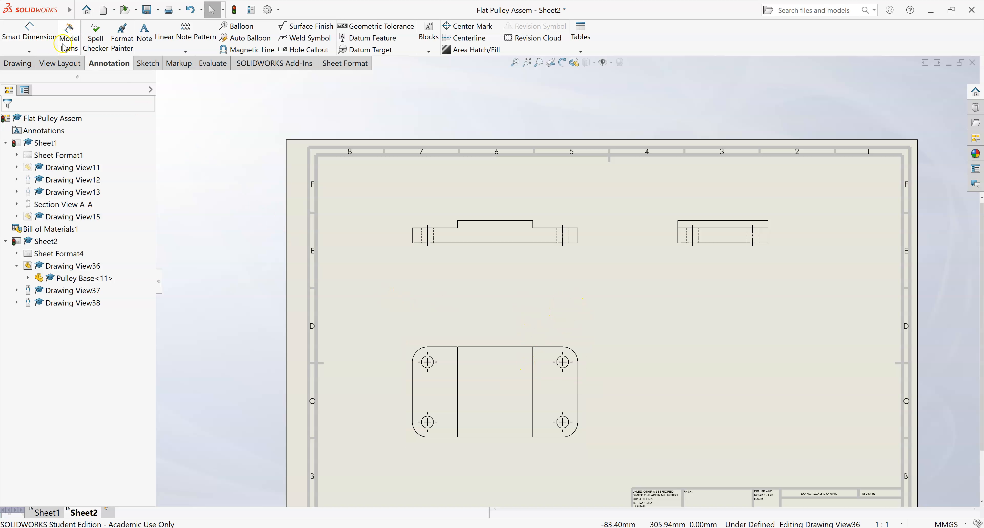
click(73, 40)
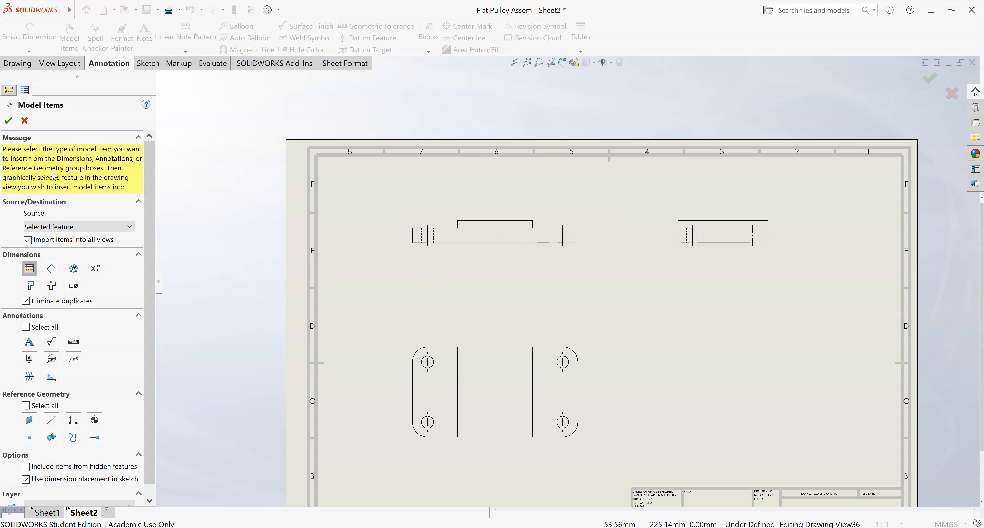
click(41, 227)
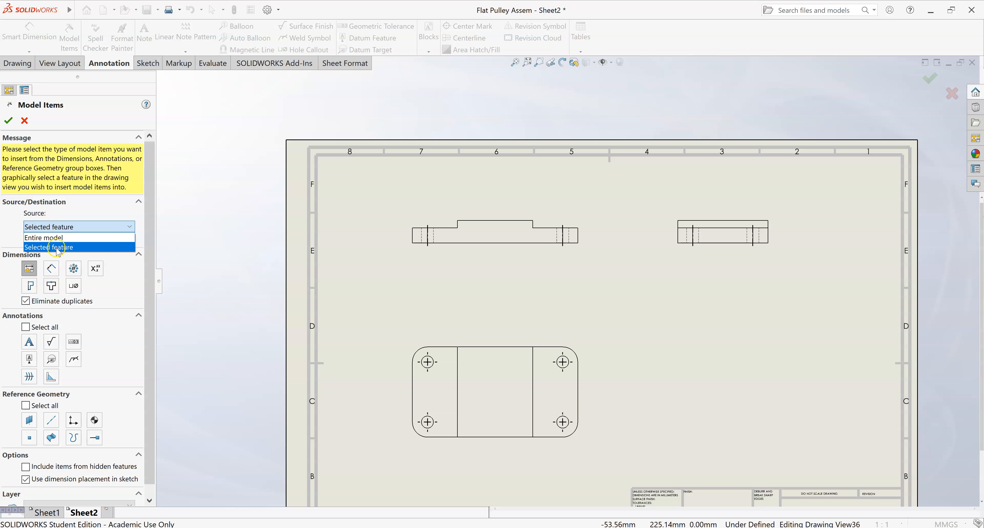
click(65, 203)
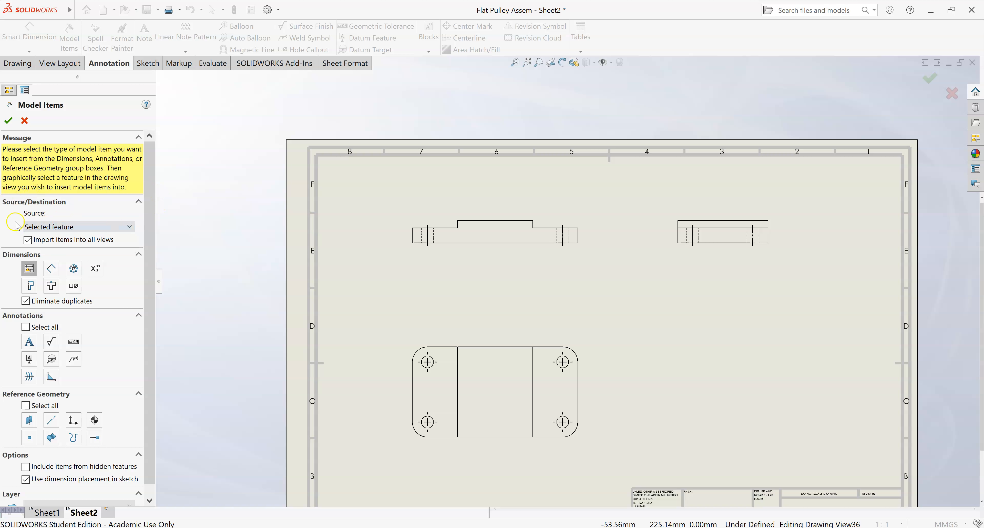
click(60, 223)
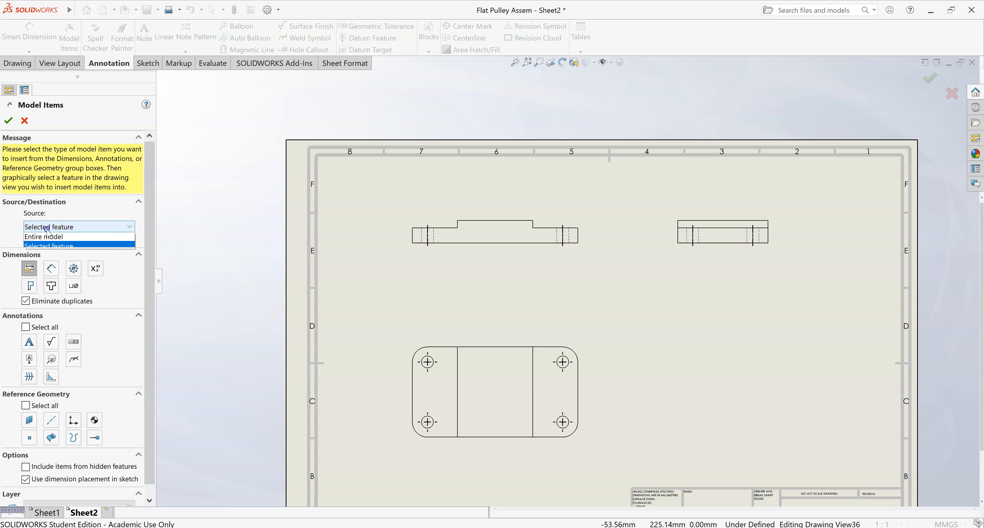
click(43, 237)
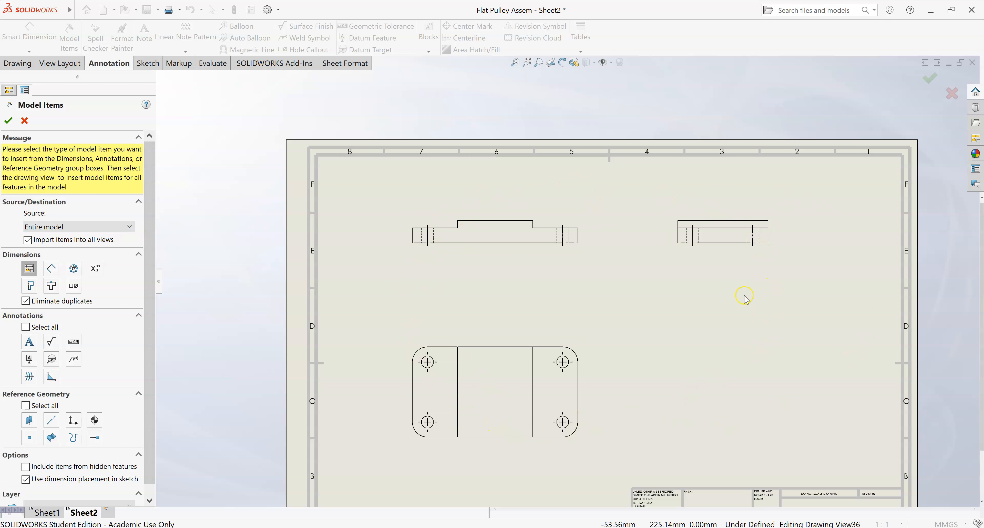
Try to insert the entire model's dimensions into the Pulley Base views and undo the last change.
mouse_move(536, 527)
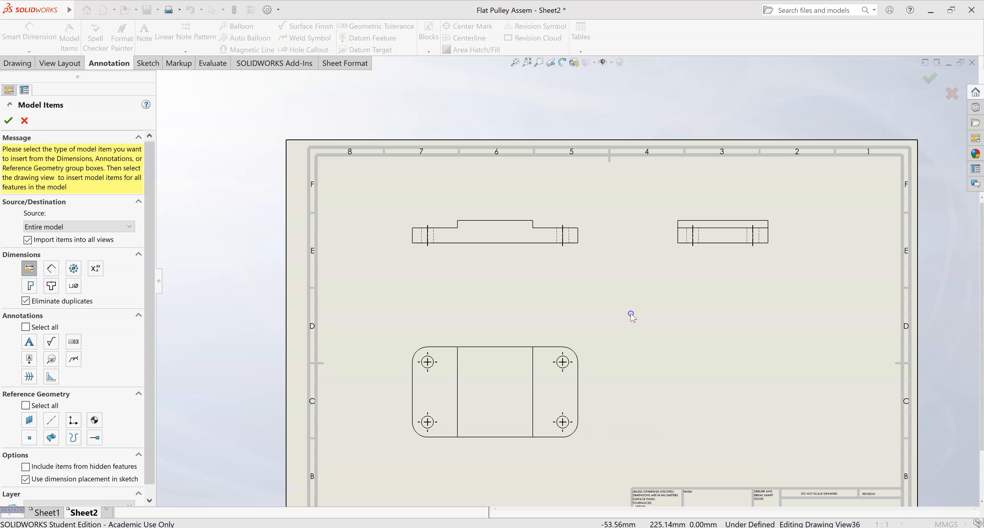
click(728, 322)
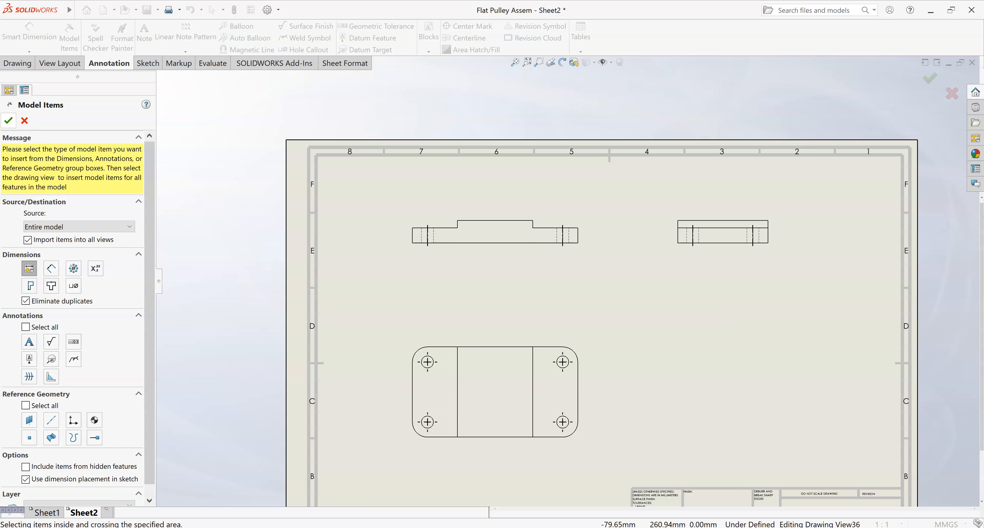
click(7, 122)
click(561, 239)
click(561, 424)
click(617, 309)
click(64, 36)
click(190, 11)
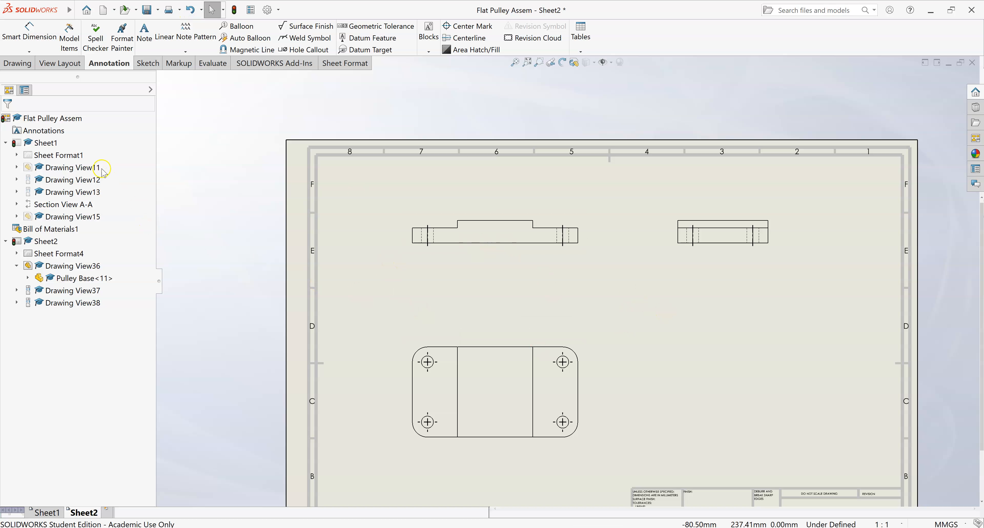
Set the Model Items source to Selected feature with items imported into all views.
click(69, 35)
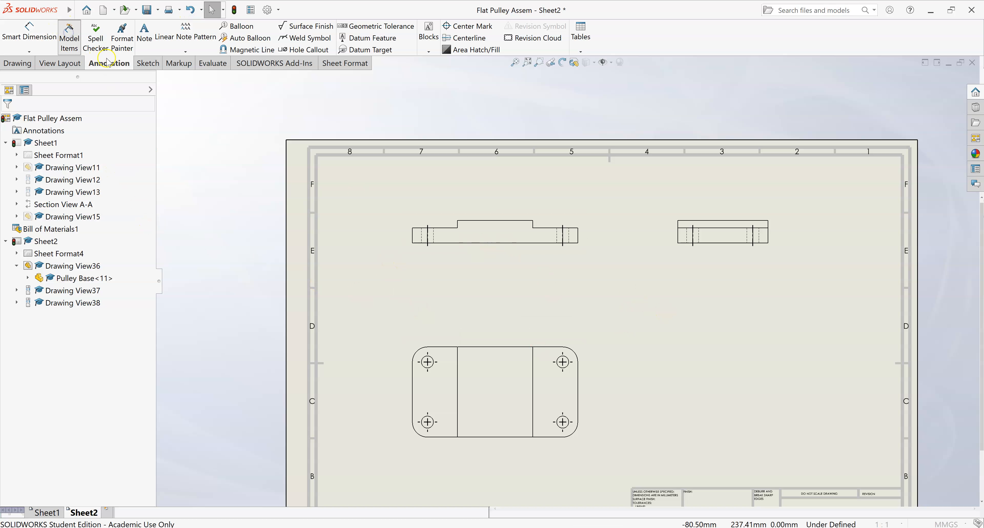
click(53, 226)
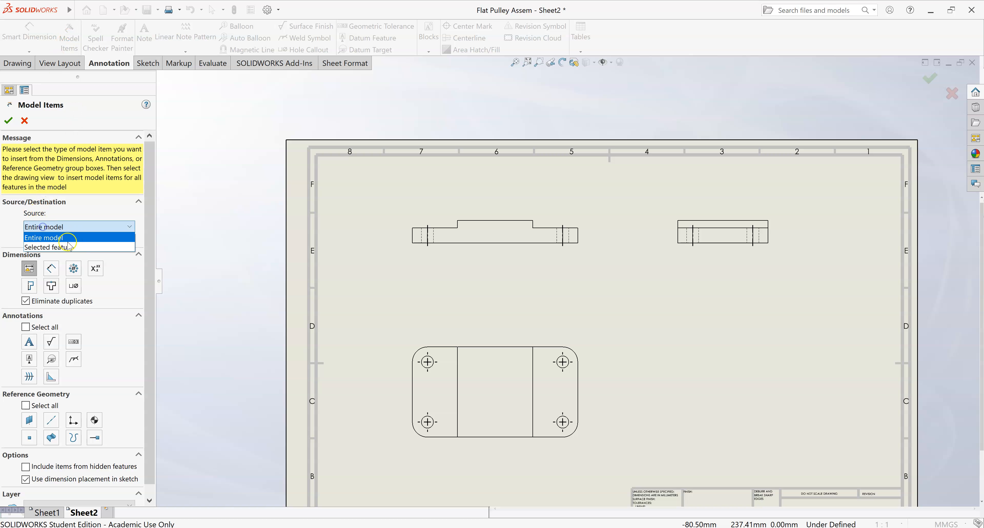
click(56, 248)
click(25, 240)
click(26, 240)
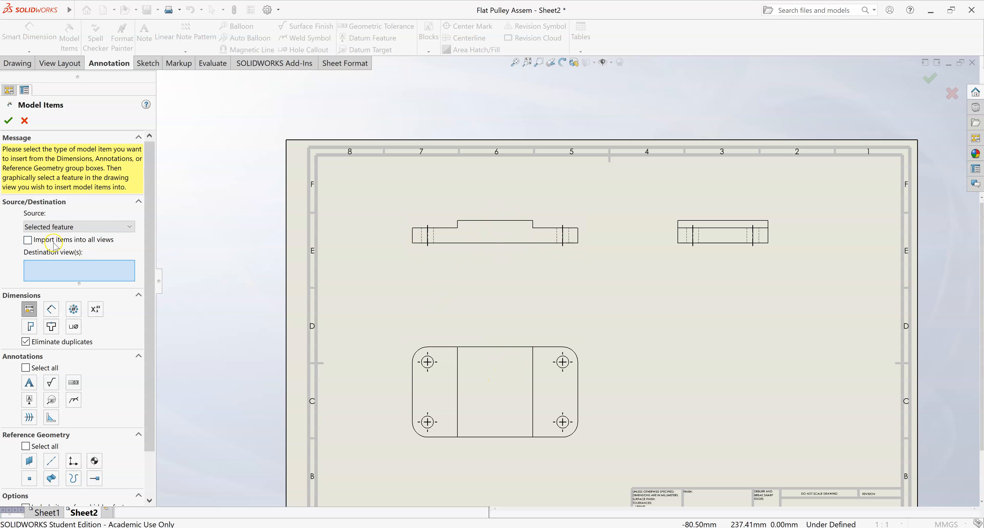
click(27, 240)
click(27, 240)
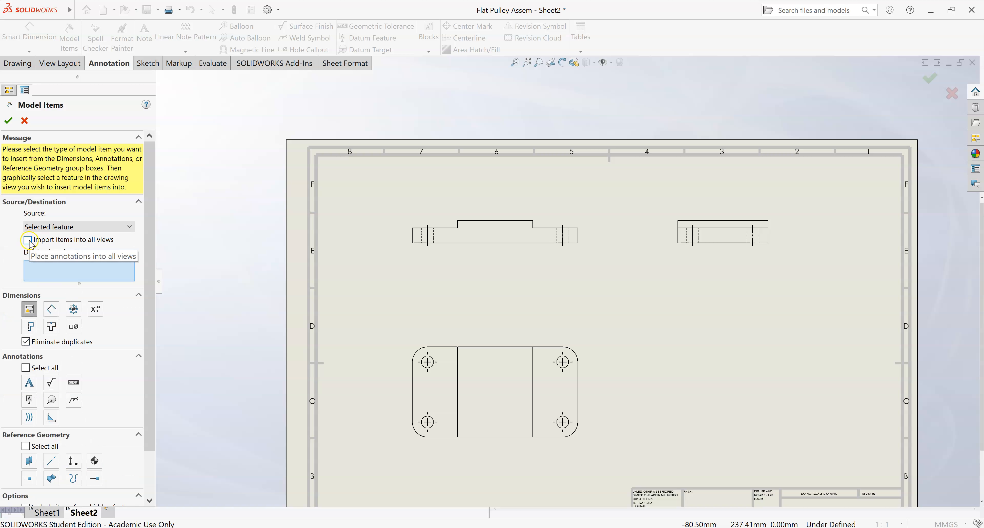
click(28, 241)
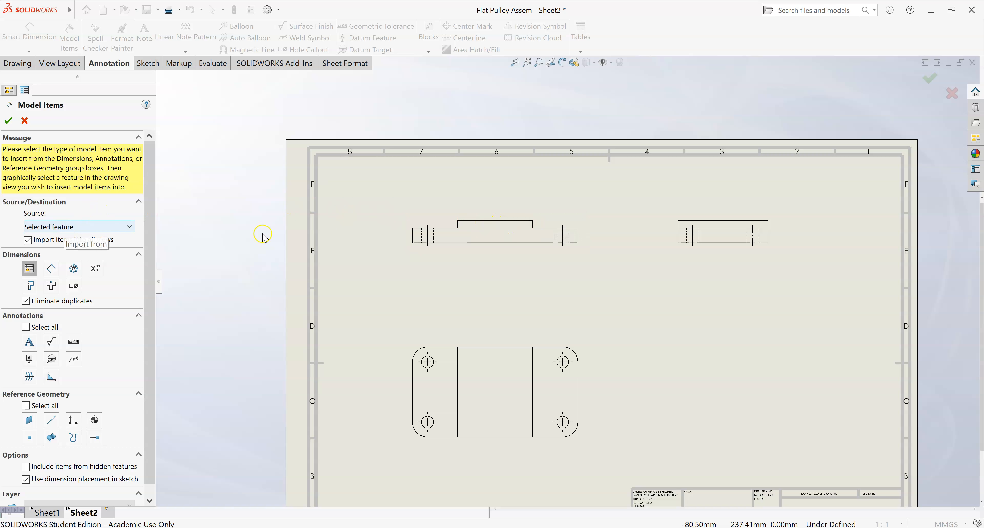
click(515, 225)
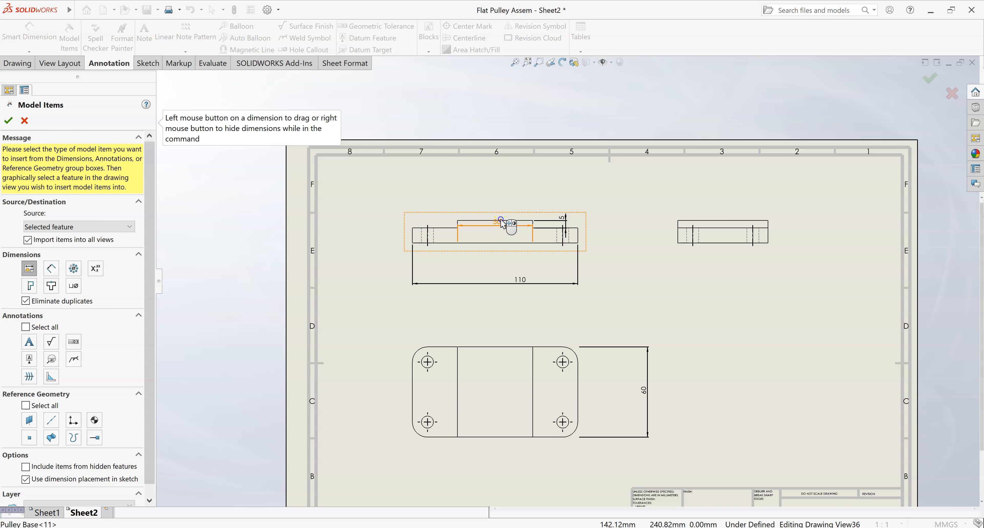
drag(504, 223, 504, 193)
drag(560, 216, 595, 208)
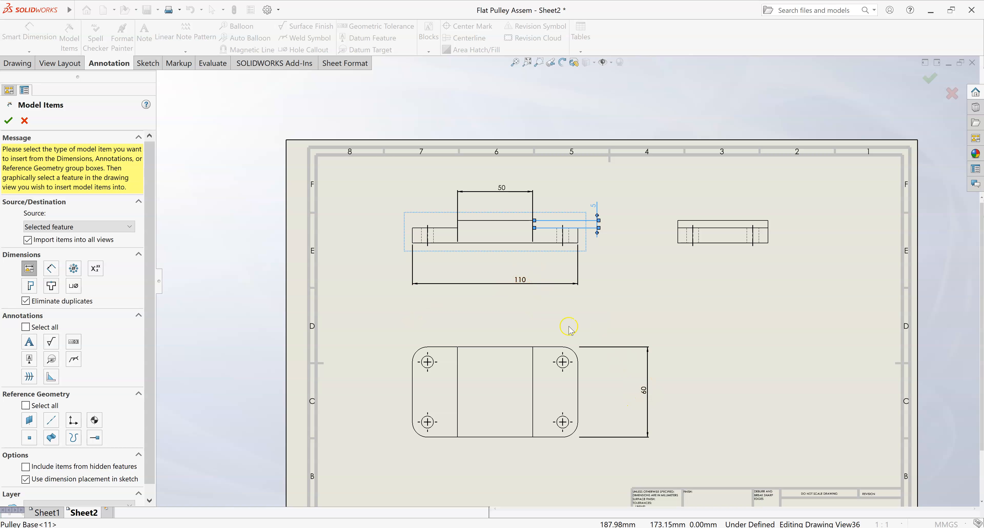
click(24, 121)
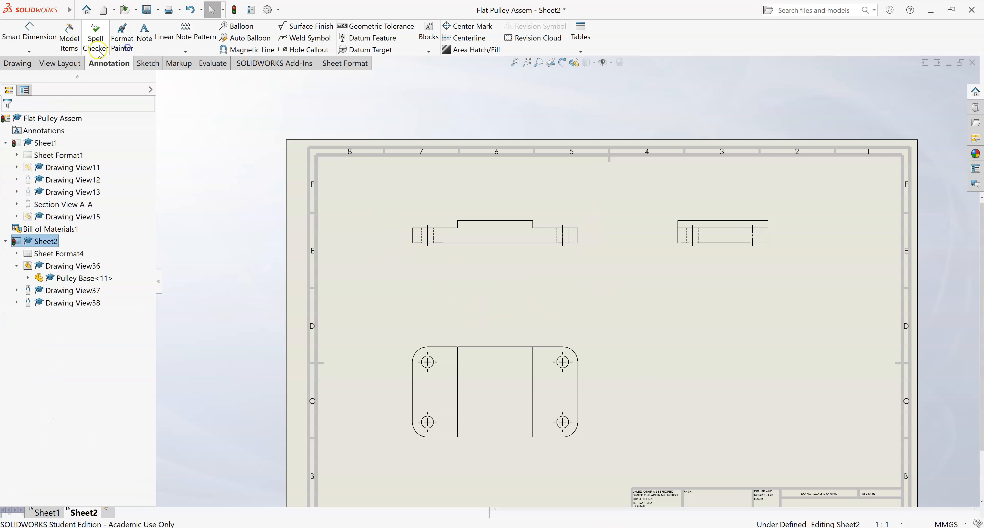
Import the base plate's feature dimensions into the plan view only, with importing into all views turned off.
click(70, 38)
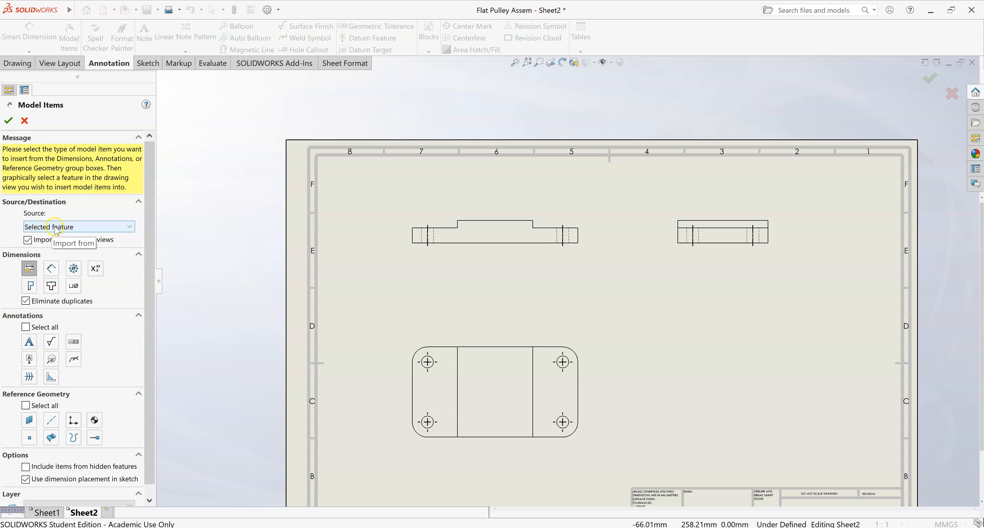
click(28, 239)
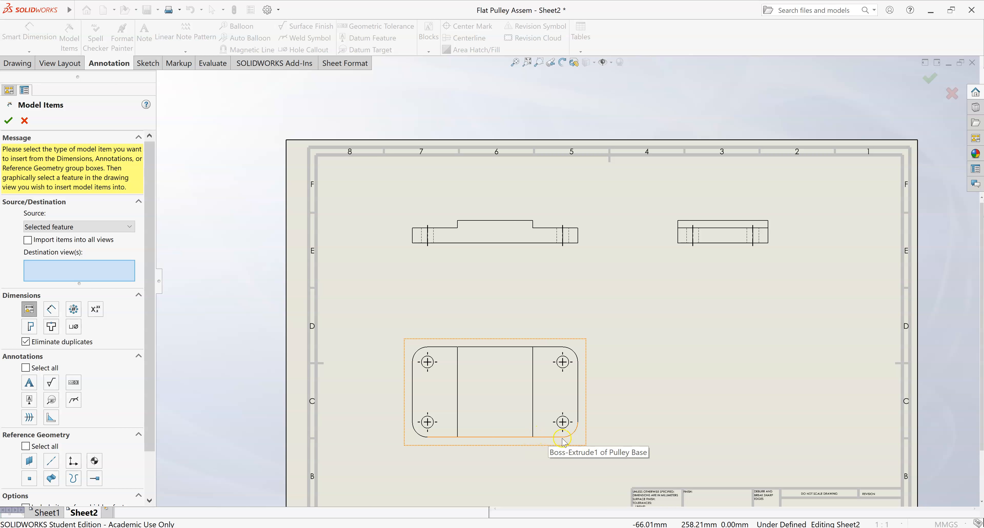
click(579, 389)
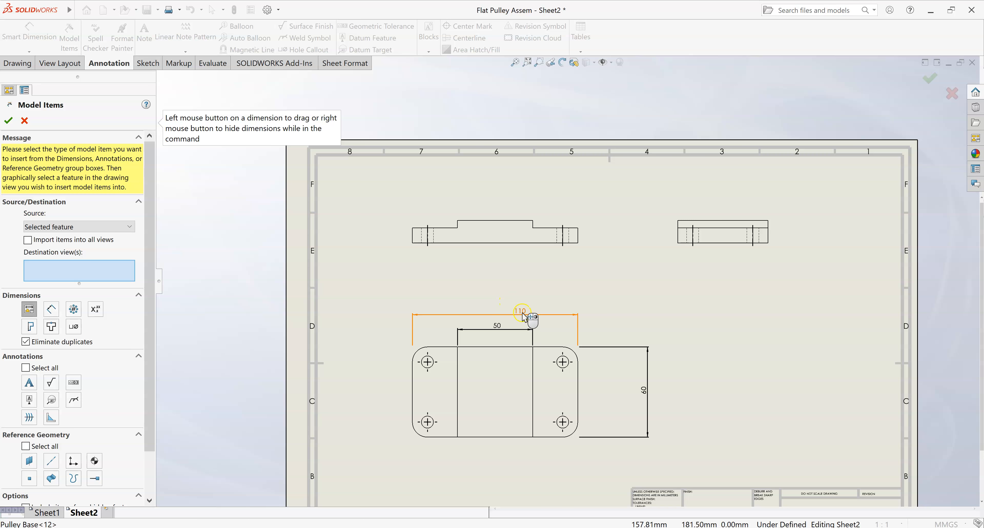
Move the 110 dimension farther from the plan view, and delete it together with the 50 dimension.
drag(520, 312, 526, 292)
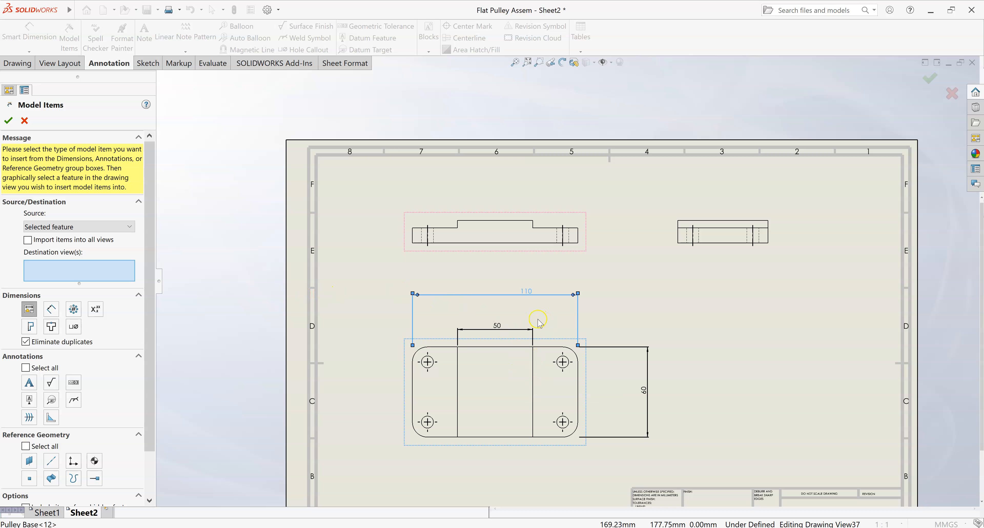
drag(544, 325, 518, 336)
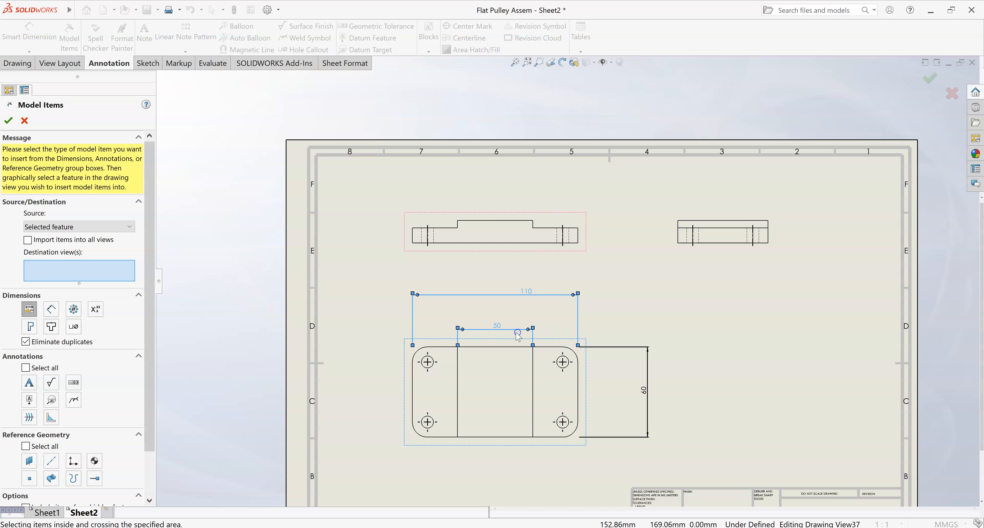
key(Delete)
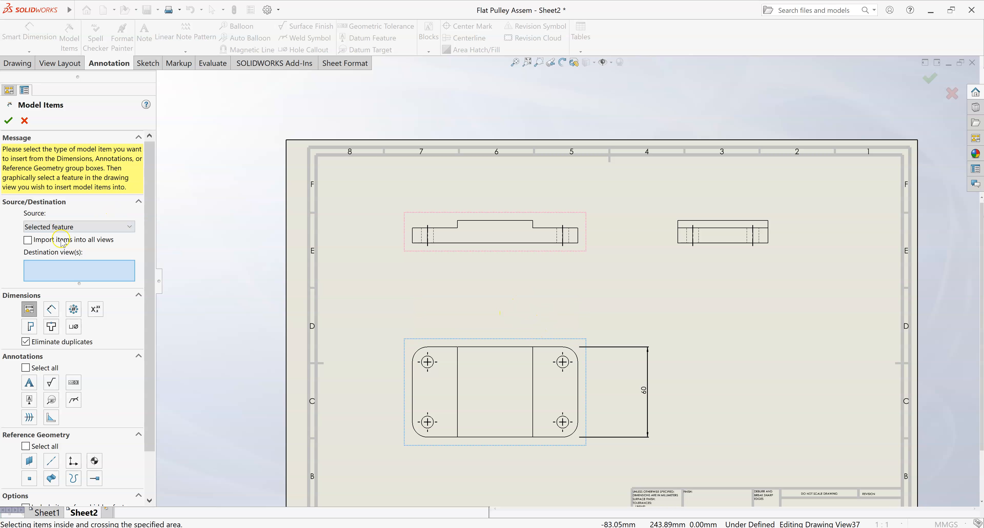
Reinsert the base plate's length dimensions in the plan view and import the raised pad's height dimension into the front view.
click(578, 390)
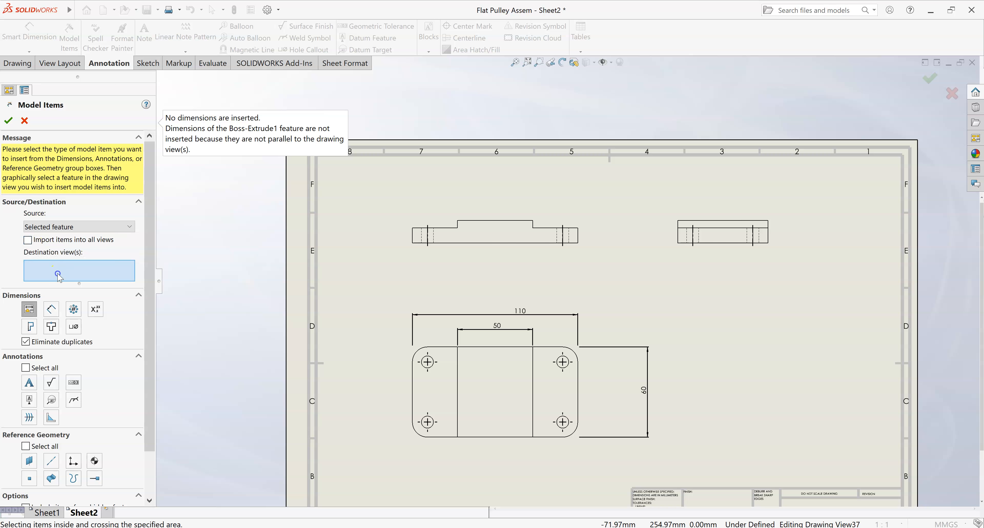
click(494, 221)
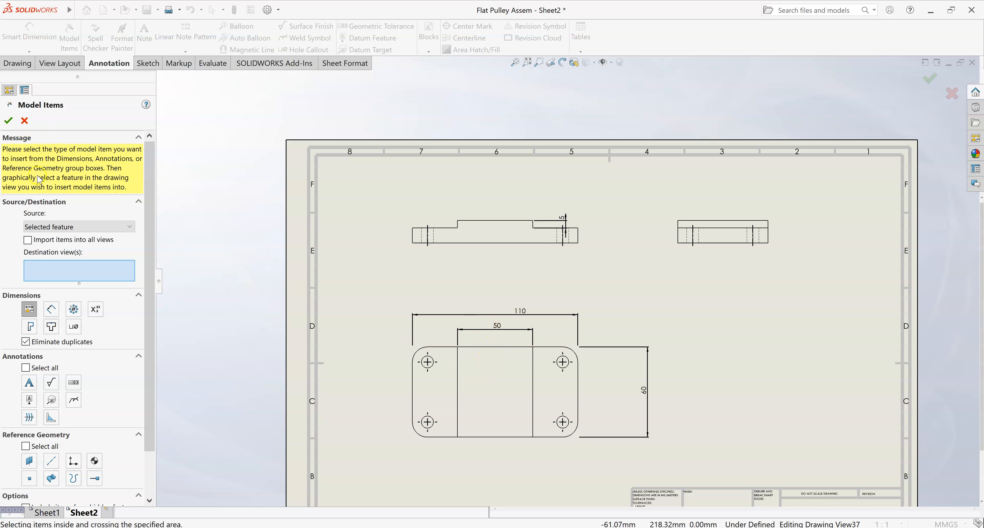
click(7, 121)
Delete the 50 dimension from the plan view and reposition the 110 dimension centrally above the plate.
click(499, 327)
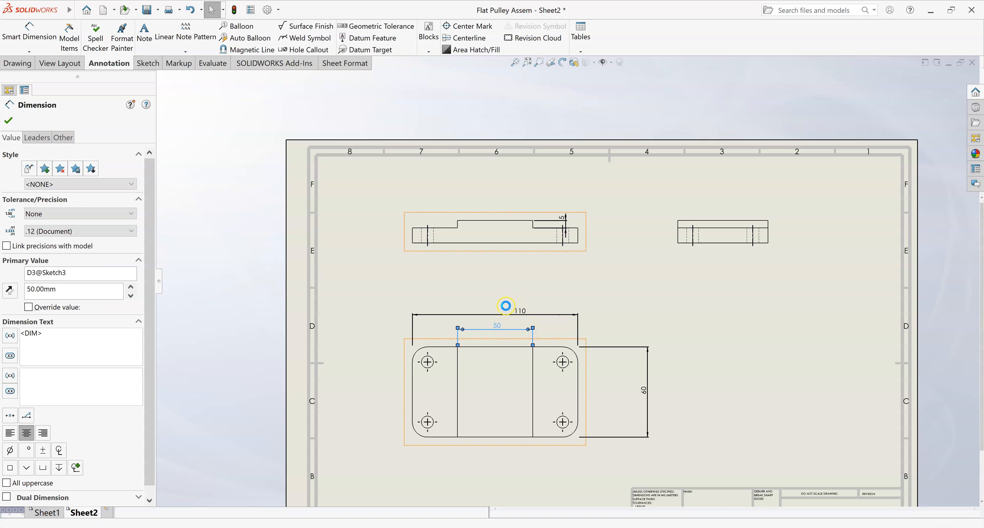
key(Delete)
drag(514, 326, 503, 305)
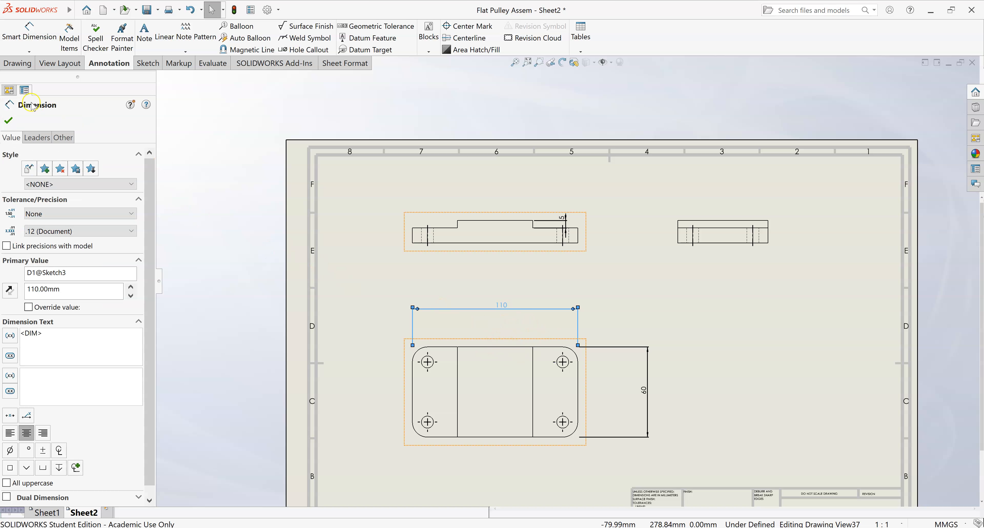
Import the raised pad's width dimension into the front view only, using the selected feature as the source.
click(69, 39)
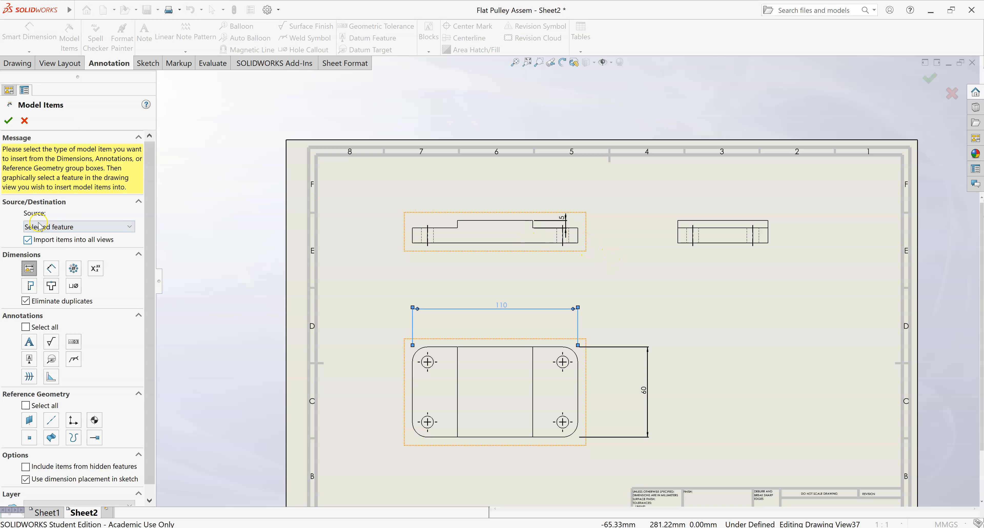
click(29, 240)
click(492, 224)
click(496, 214)
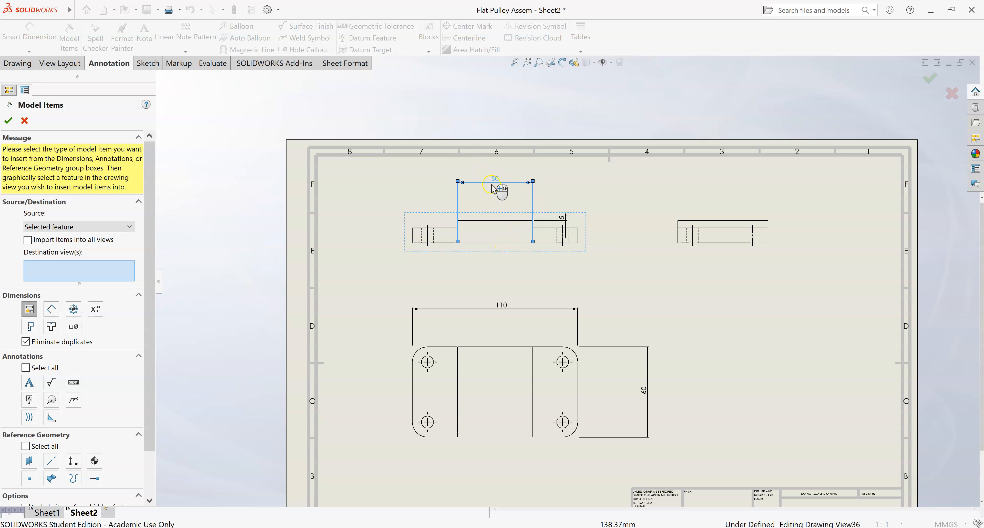
click(28, 240)
click(28, 240)
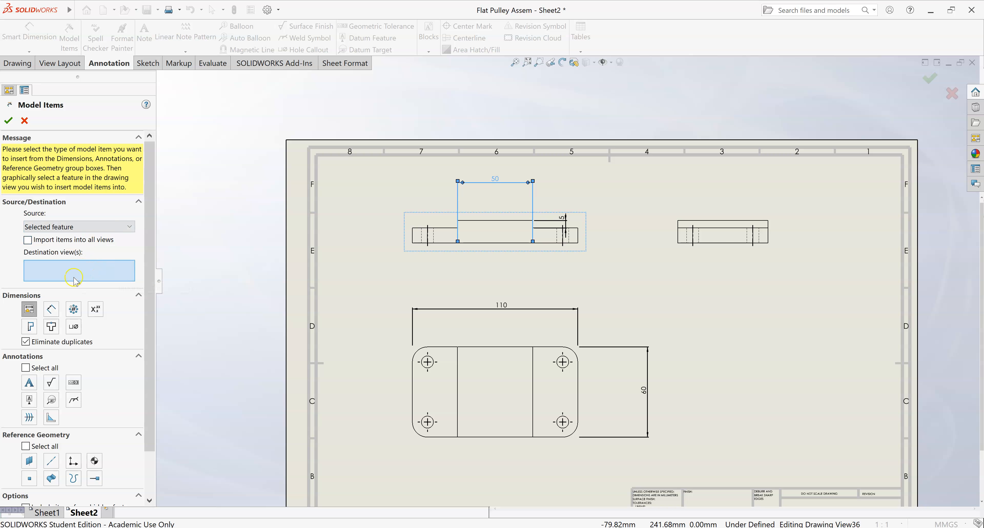
Rearrange the dimensions: 50 below the front view, 60 closer to the plan view, and 5 outside the front view's outline.
drag(500, 178, 501, 265)
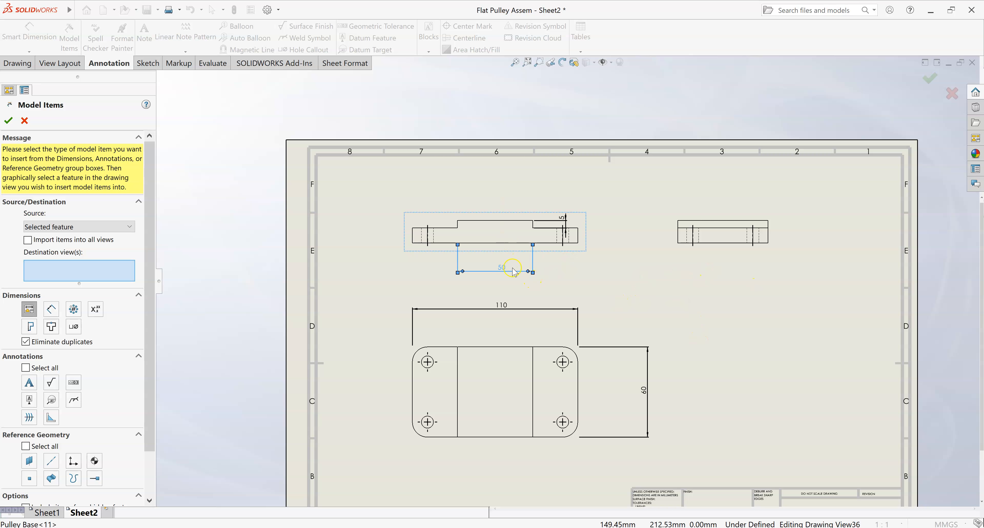
drag(648, 392, 635, 390)
click(603, 392)
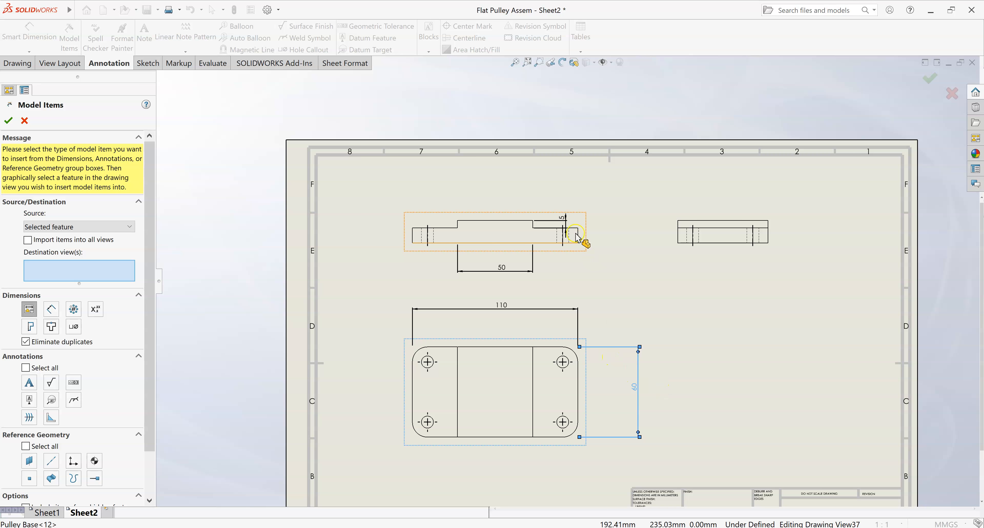
drag(564, 219, 600, 225)
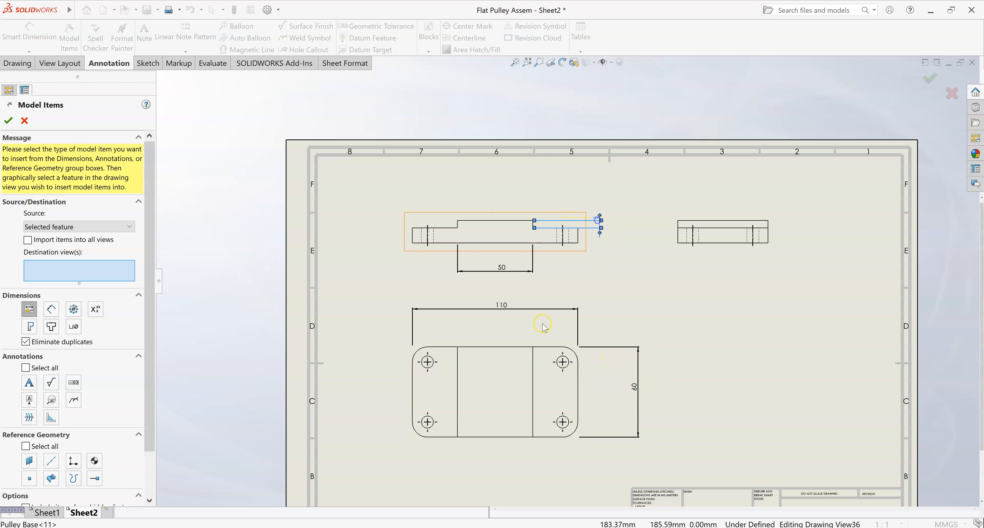
Import the remaining entire-model dimensions into all views and place the R10 fillet dimension outside the plan view's corner.
click(456, 257)
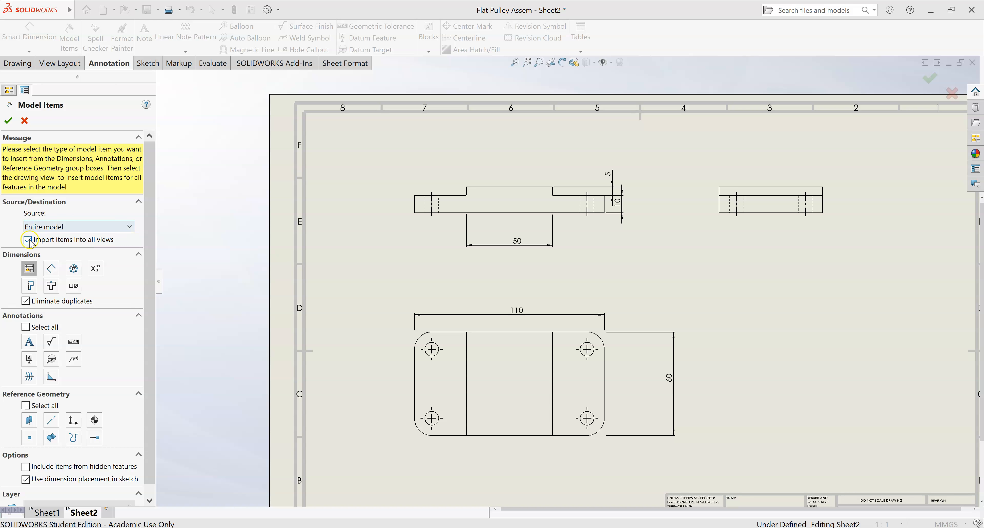
click(8, 121)
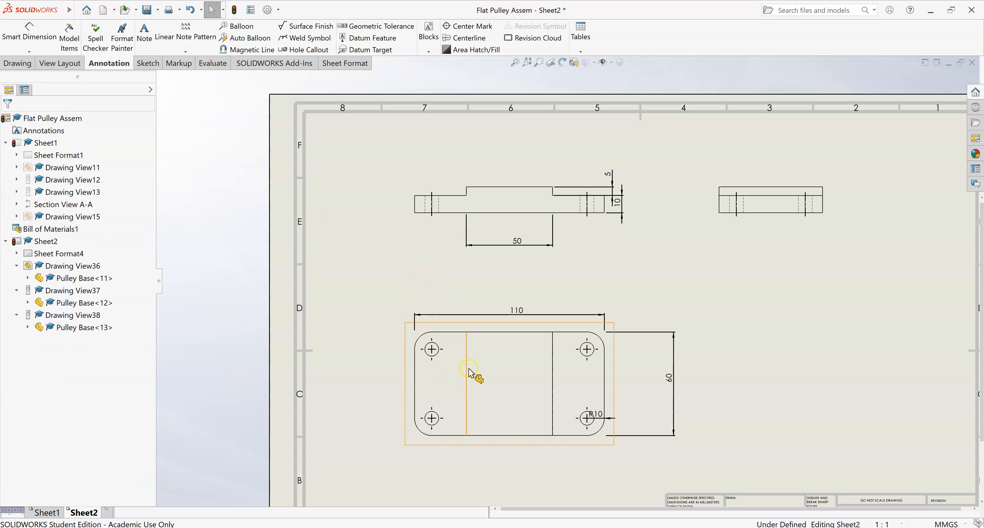
drag(596, 419, 616, 447)
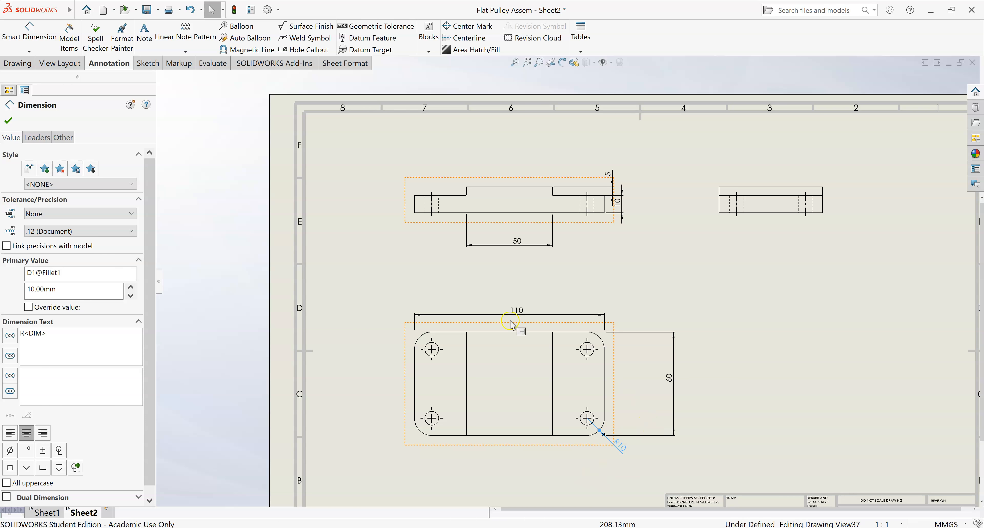
click(10, 118)
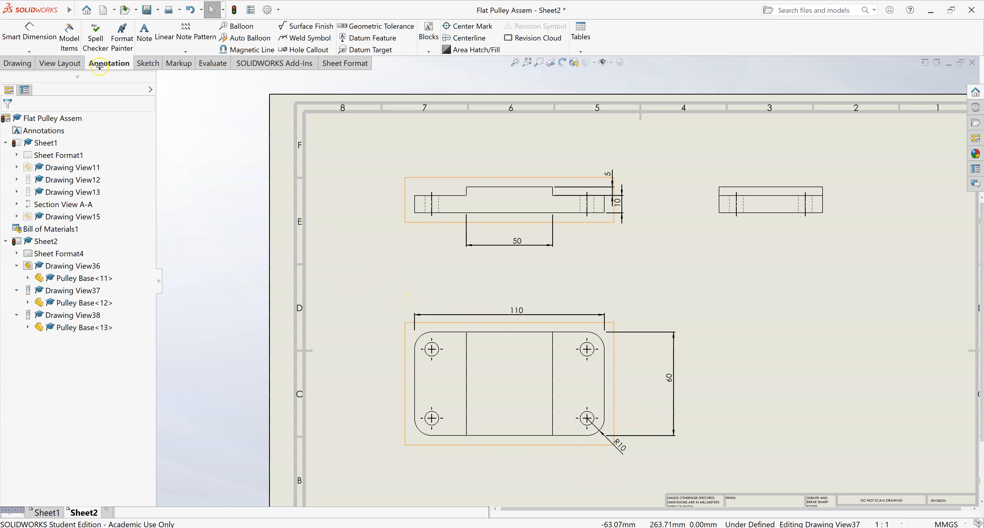
Try to import further dimensions from the entire model into the plan view.
click(69, 37)
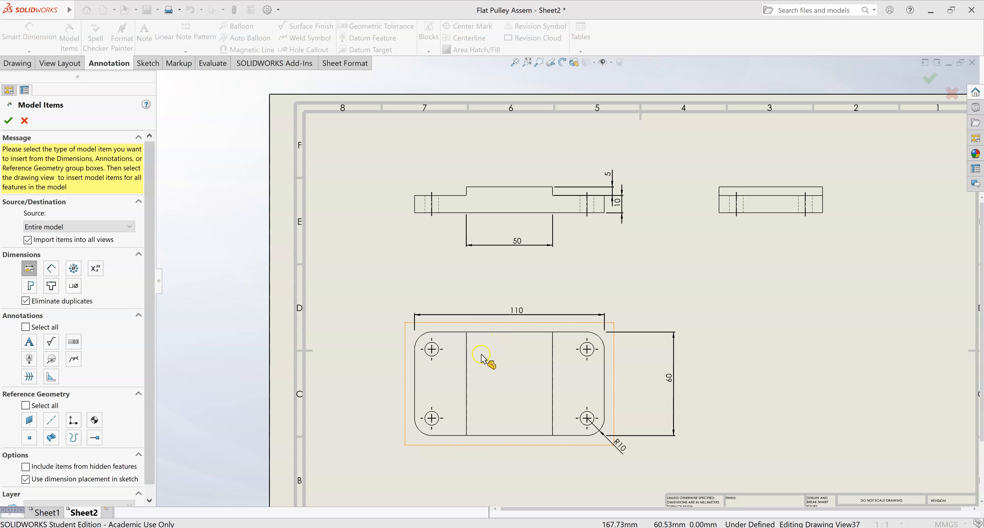
click(603, 332)
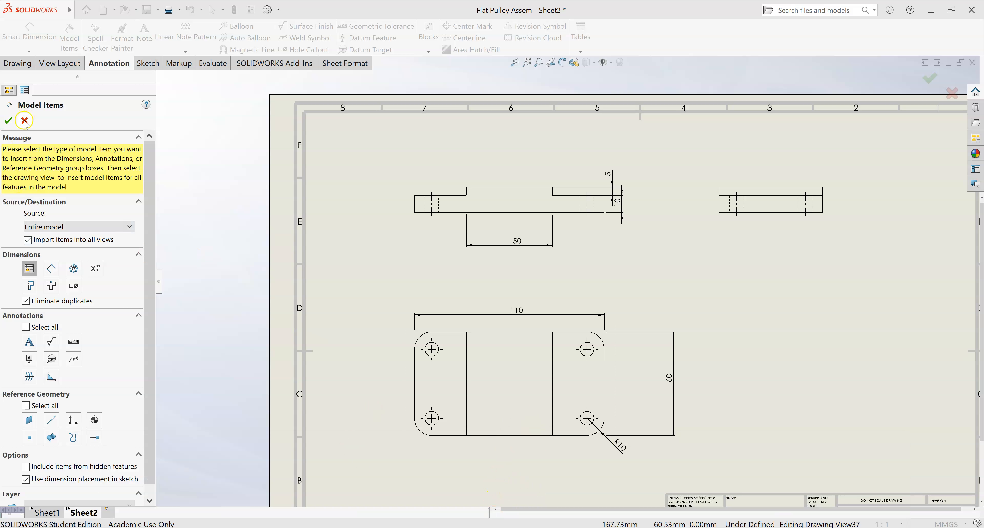
click(11, 122)
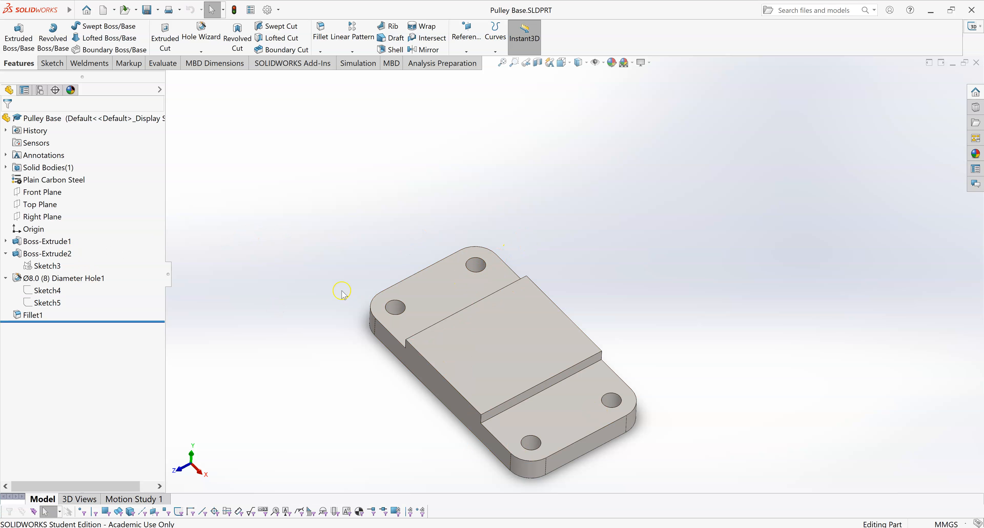
Examine the dimensions of the Ø8.0 (8) Diameter Hole1 feature and its Sketch4 in the Pulley Base part.
click(54, 276)
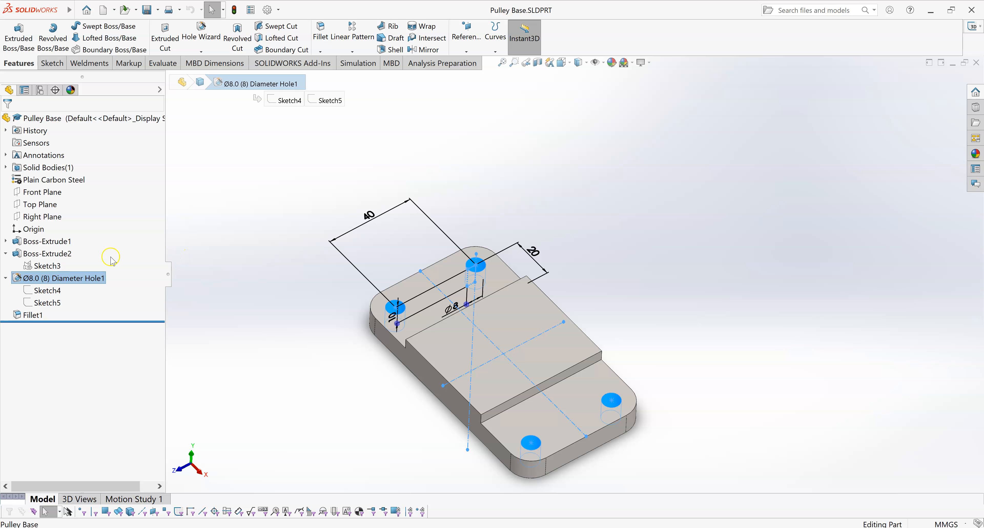
click(5, 278)
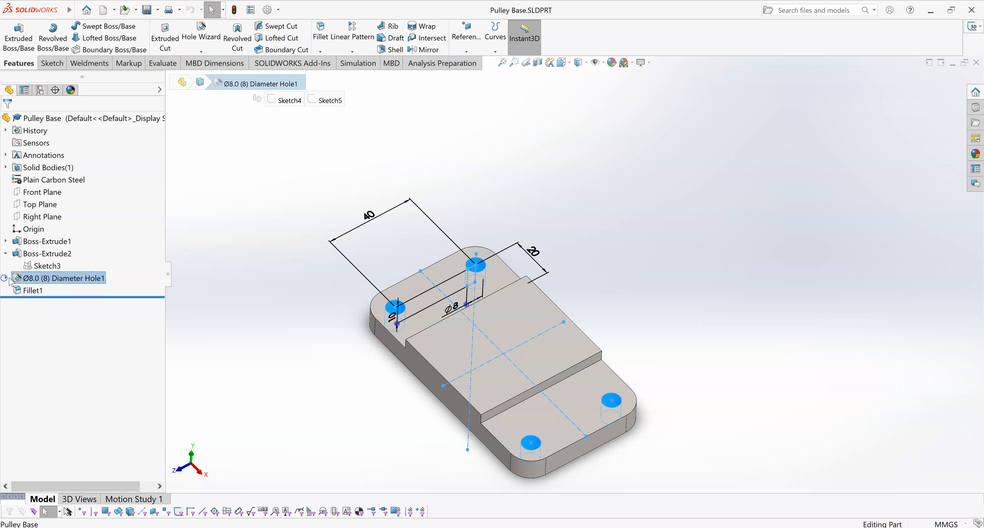
click(5, 279)
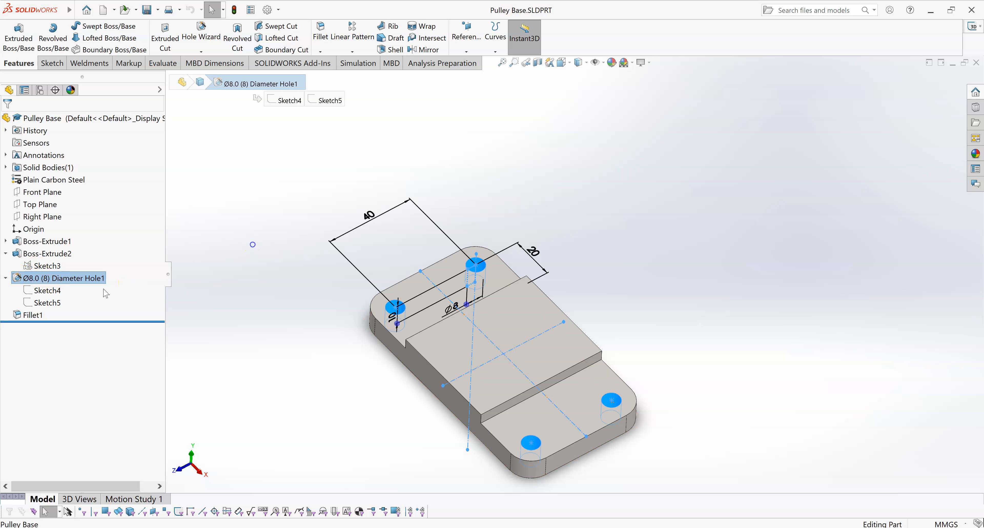
click(86, 279)
click(82, 281)
click(68, 296)
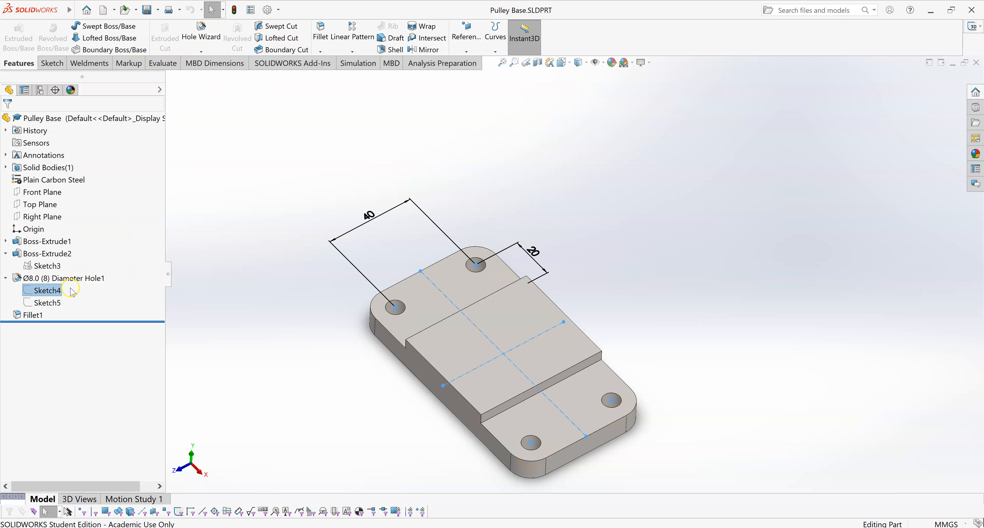
Examine the hole positions in Sketch4 and the hole profile in Sketch5 of the Pulley Base part, and return to the Flat Pulley Assem drawing.
scroll(488, 268, down, 2)
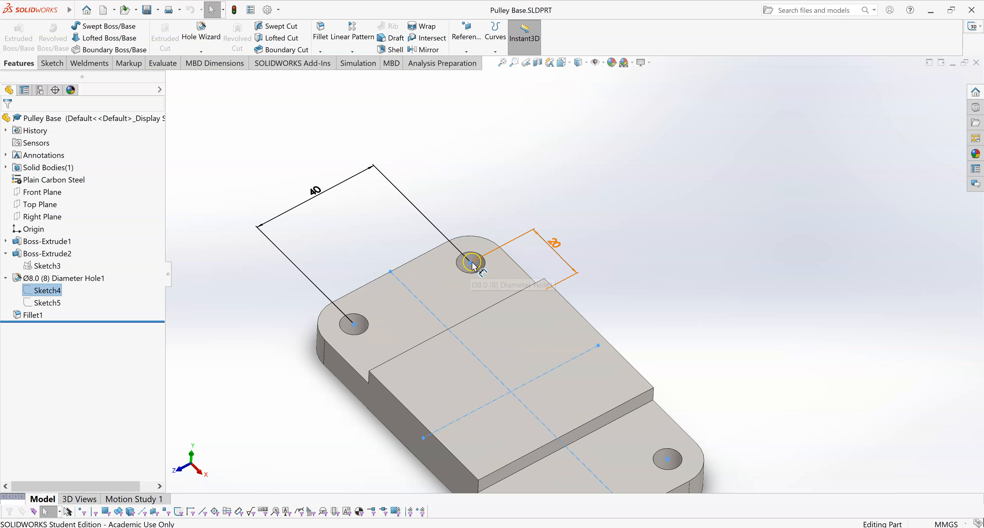
key(z)
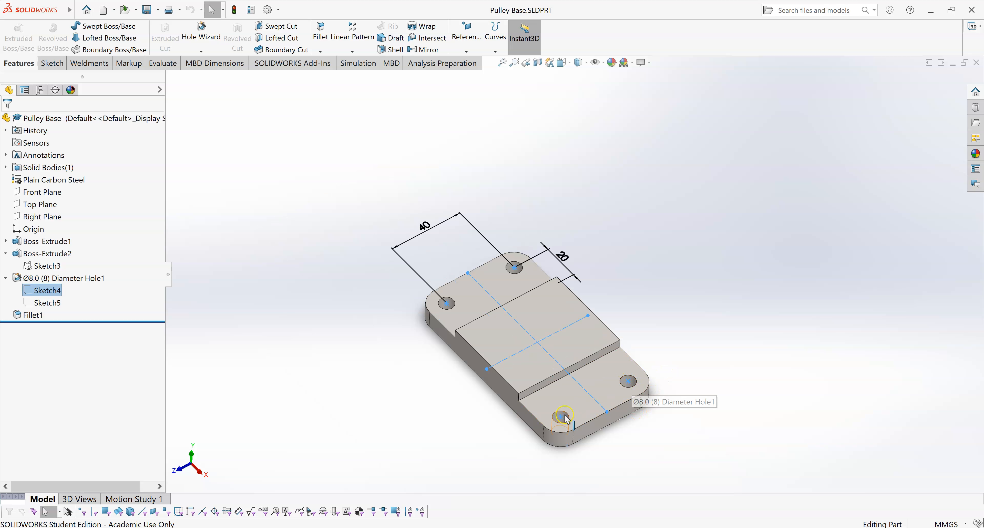
scroll(563, 416, down, 2)
scroll(485, 171, down, 5)
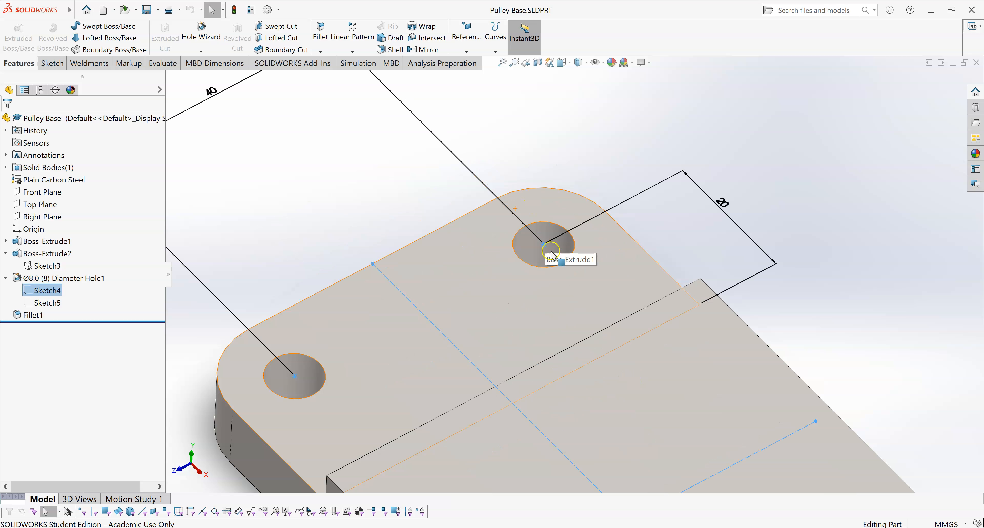
scroll(547, 253, up, 5)
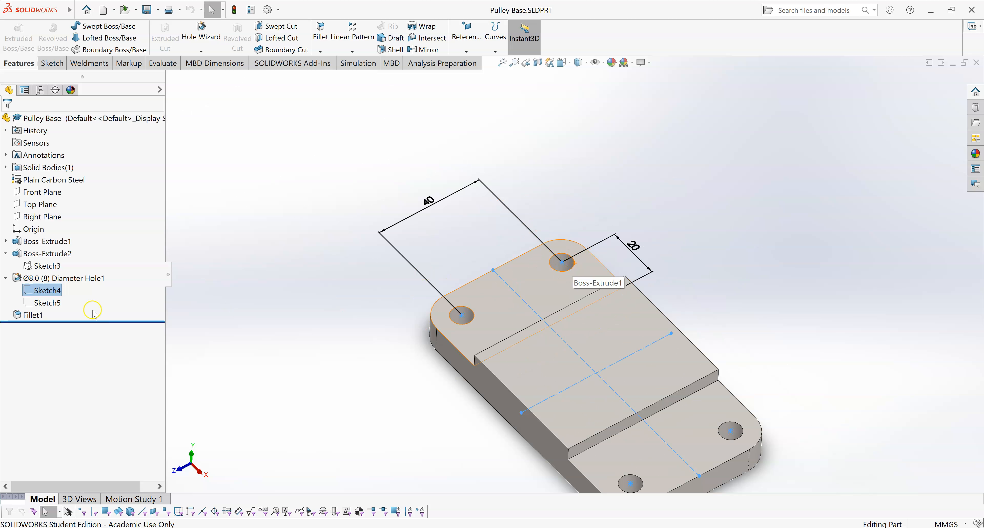
click(48, 303)
scroll(634, 247, down, 5)
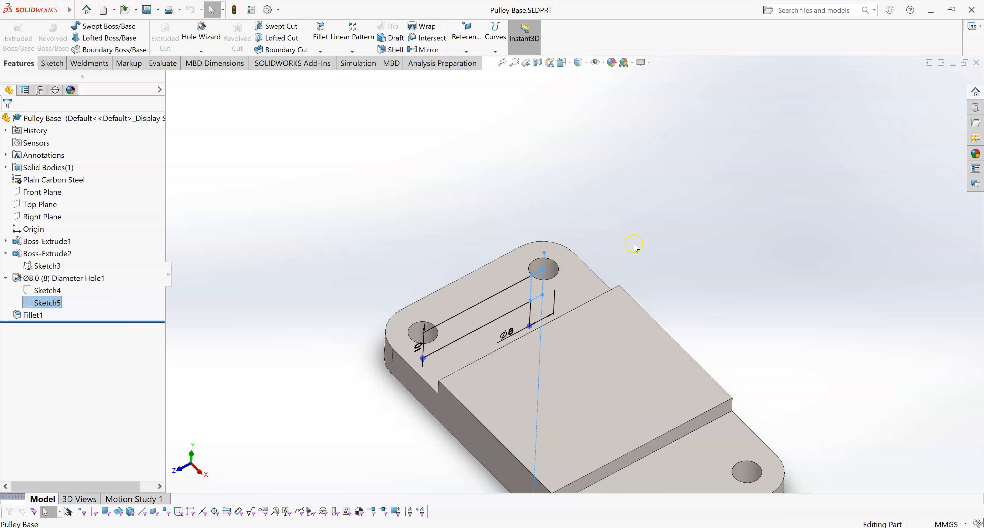
scroll(477, 305, up, 2)
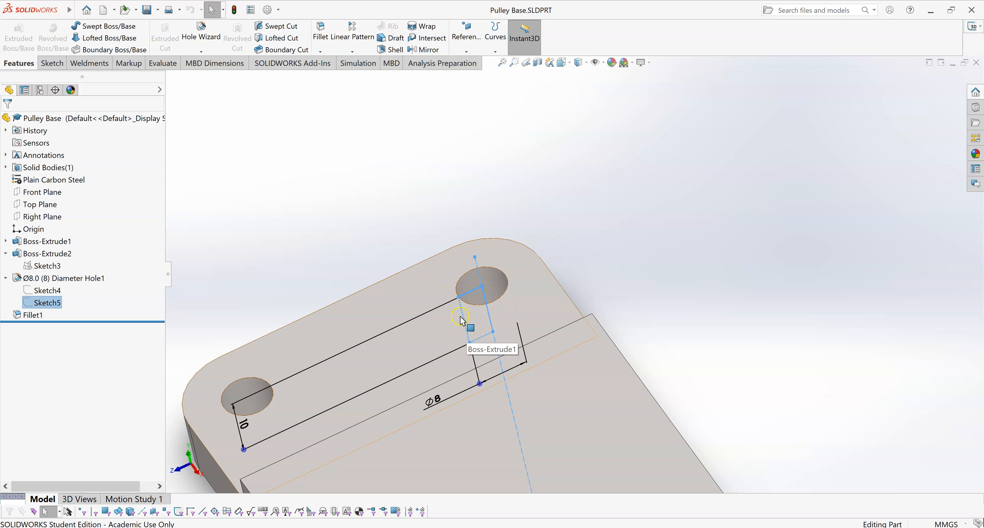
scroll(572, 274, up, 5)
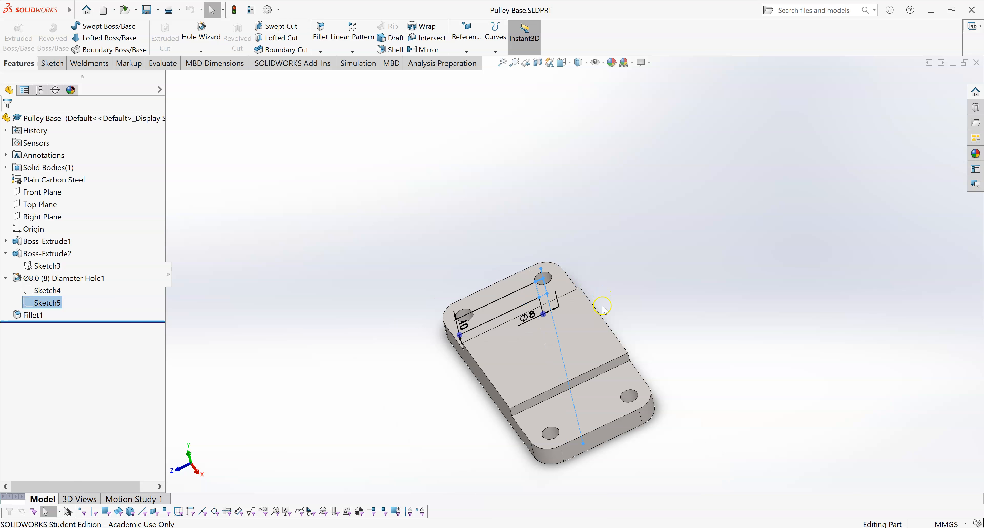
click(635, 267)
click(312, 339)
click(56, 304)
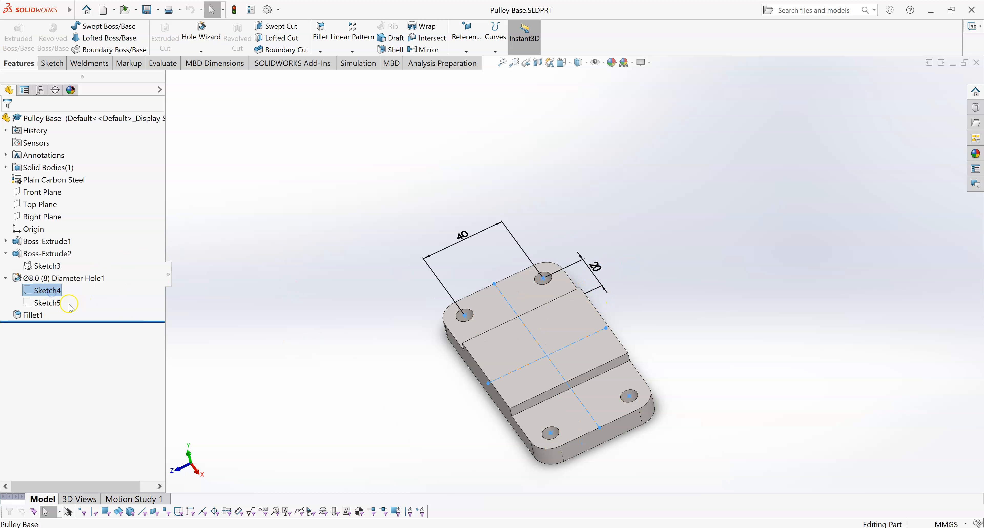
click(519, 370)
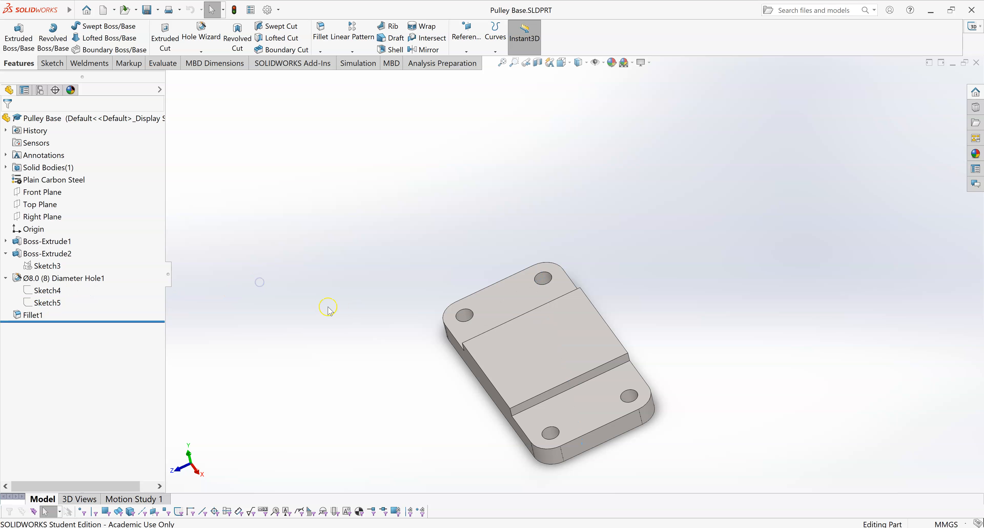
scroll(519, 370, up, 2)
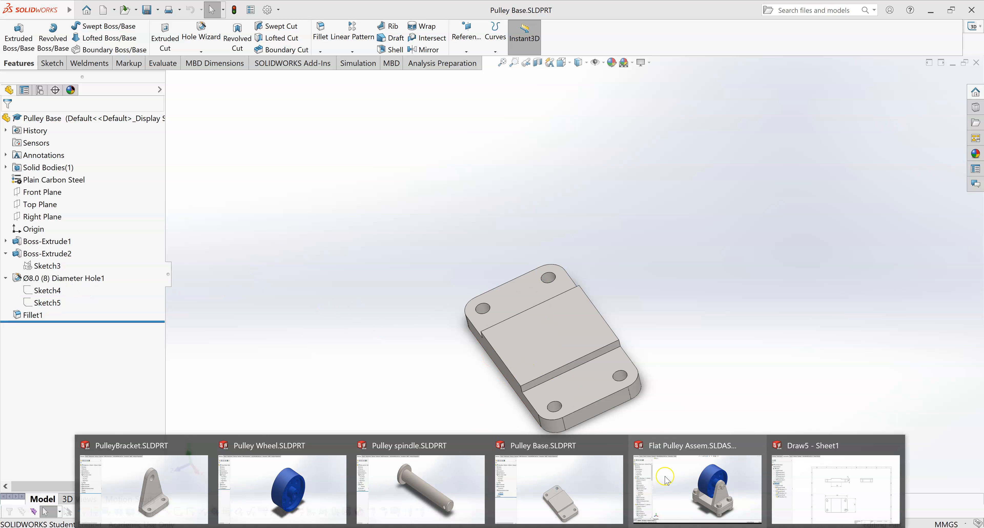
key(ctrl+Tab)
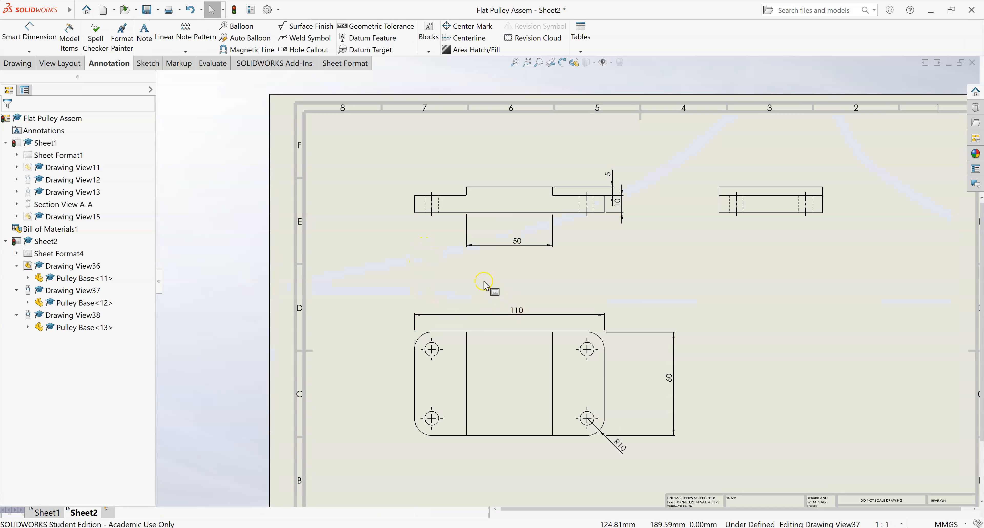
Try to import the Hole Wizard location dimensions into the plan view using a selected hole as the source feature.
click(69, 37)
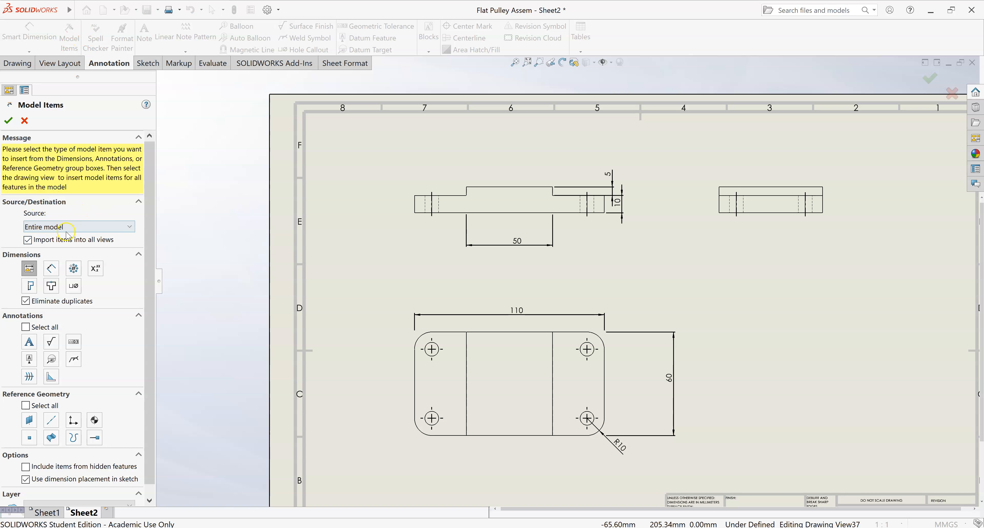
click(30, 269)
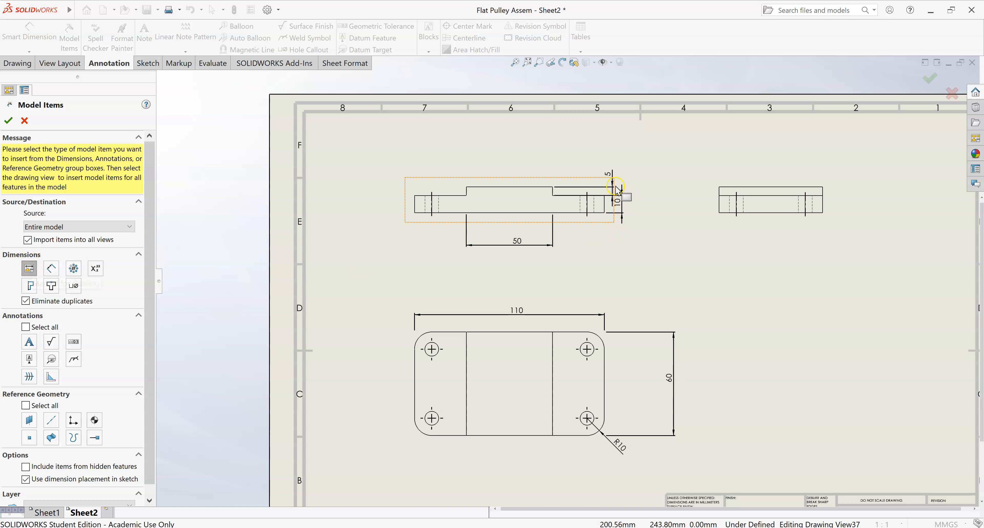
click(616, 176)
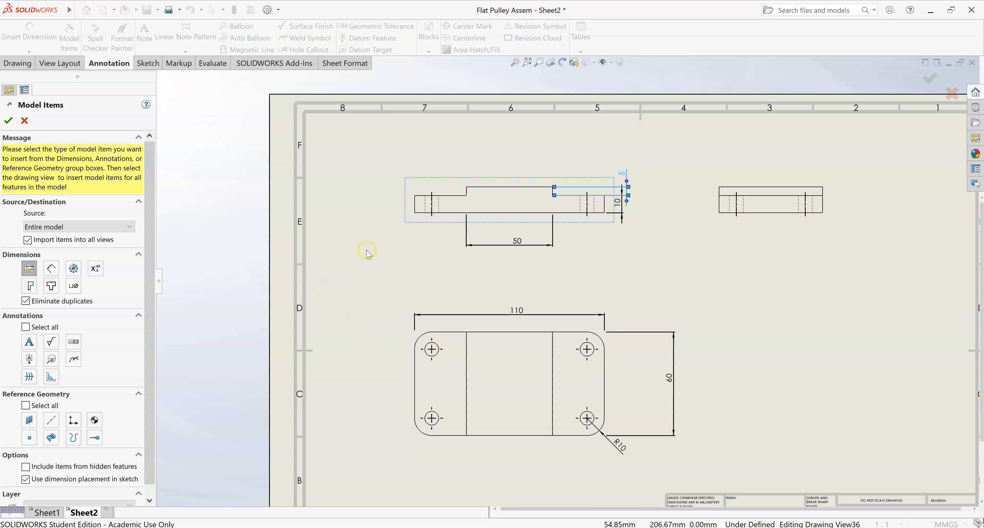
click(28, 269)
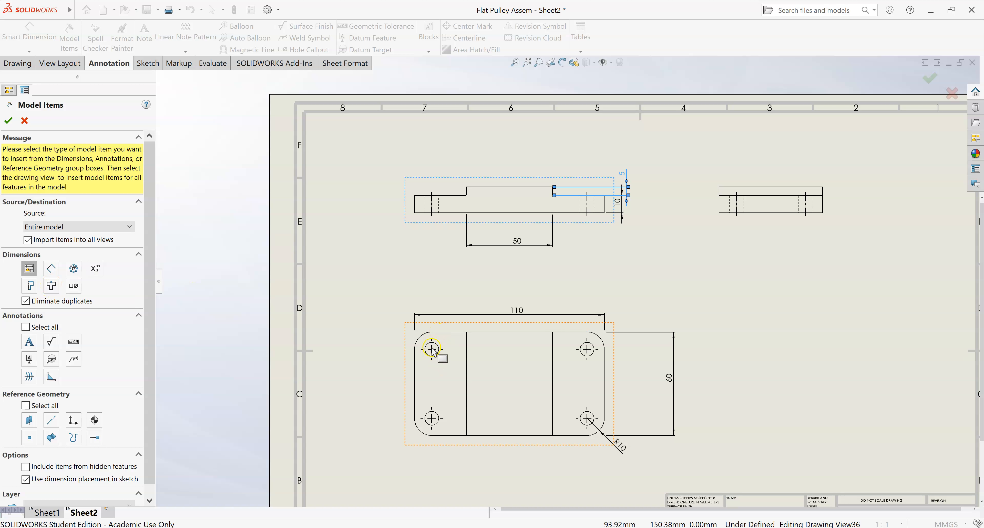
click(52, 289)
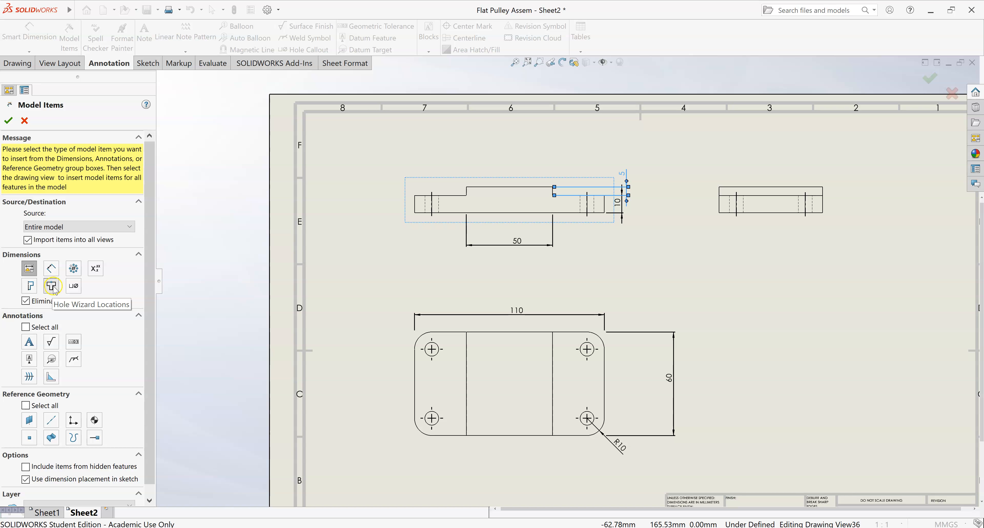
click(51, 286)
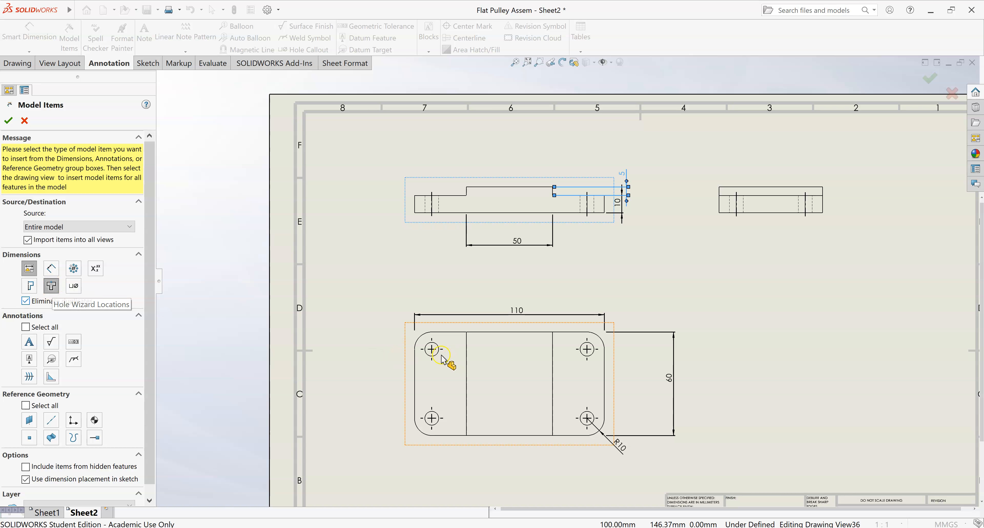
click(76, 226)
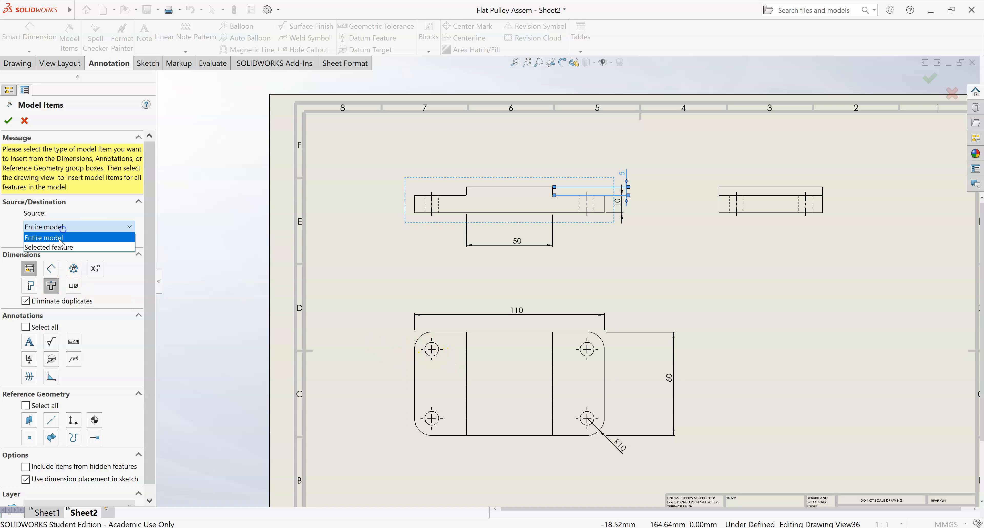
click(57, 256)
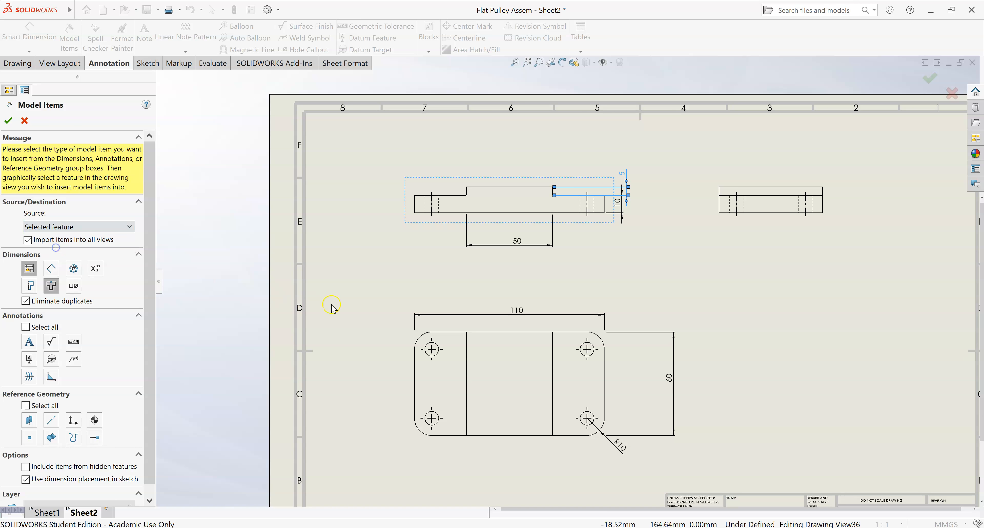
click(433, 352)
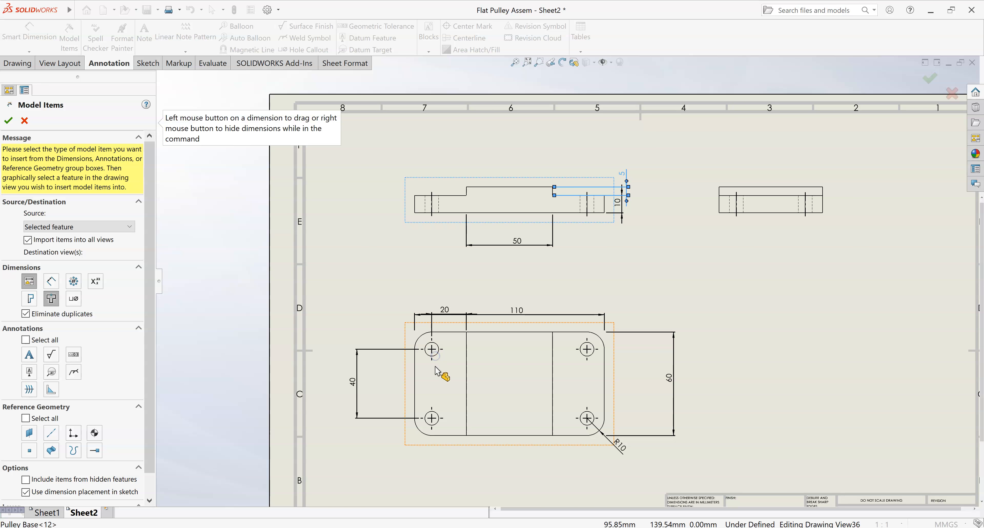
Try moving the 110 dimension above the 20 and shifting the front view's 10 dimension, and cancel the model items import.
drag(526, 313, 524, 292)
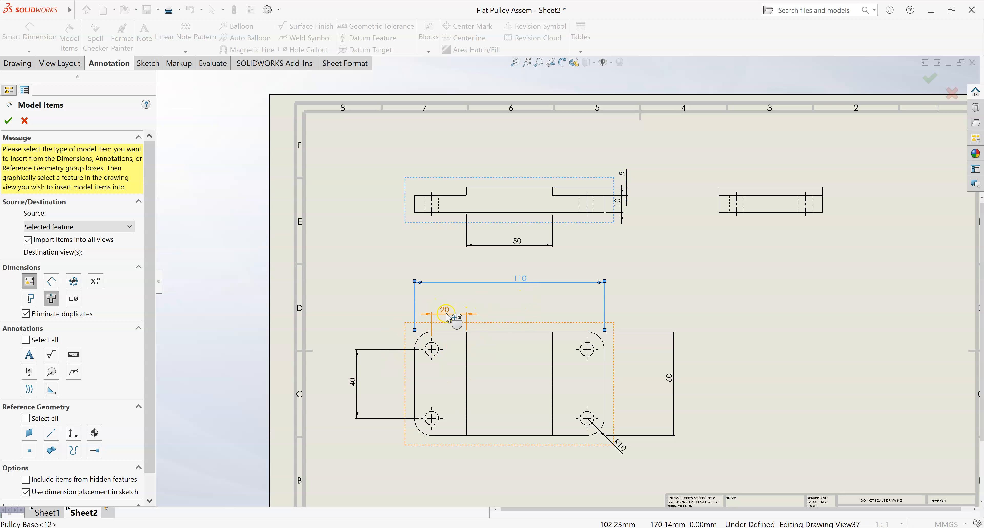
click(354, 386)
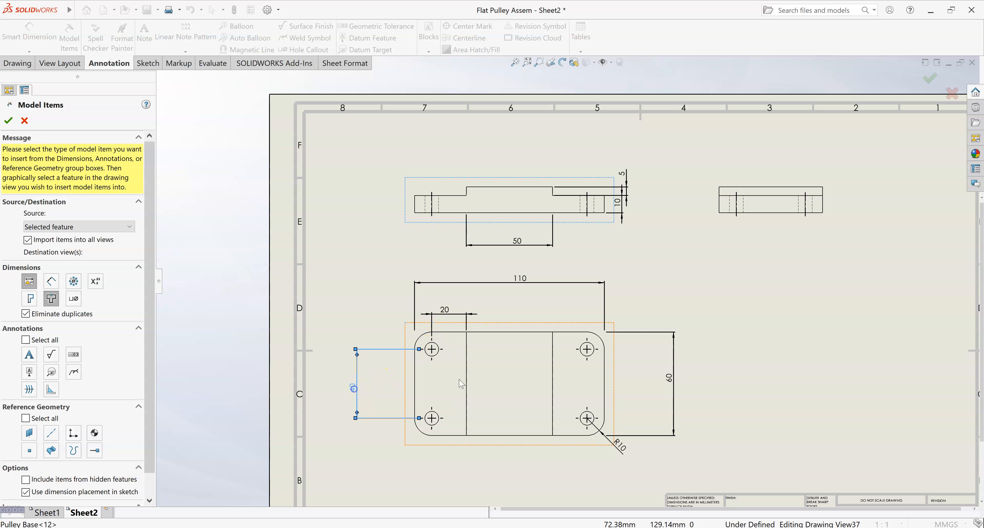
scroll(432, 351, down, 2)
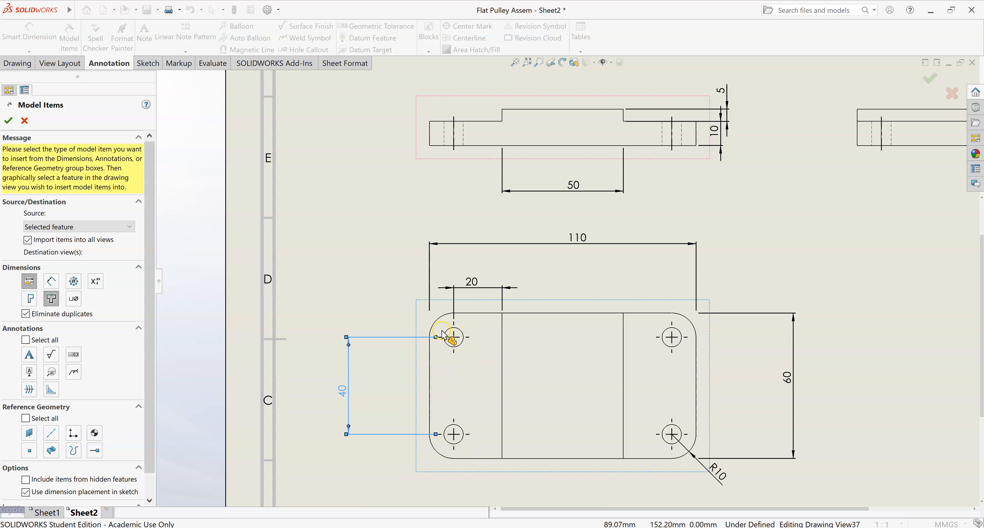
scroll(468, 339, up, 1)
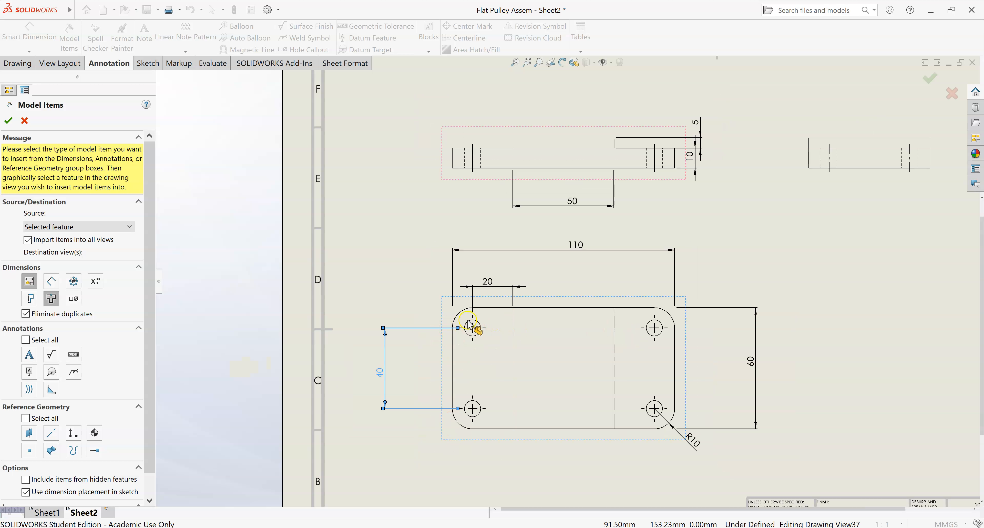
scroll(587, 323, up, 1)
scroll(566, 324, up, 1)
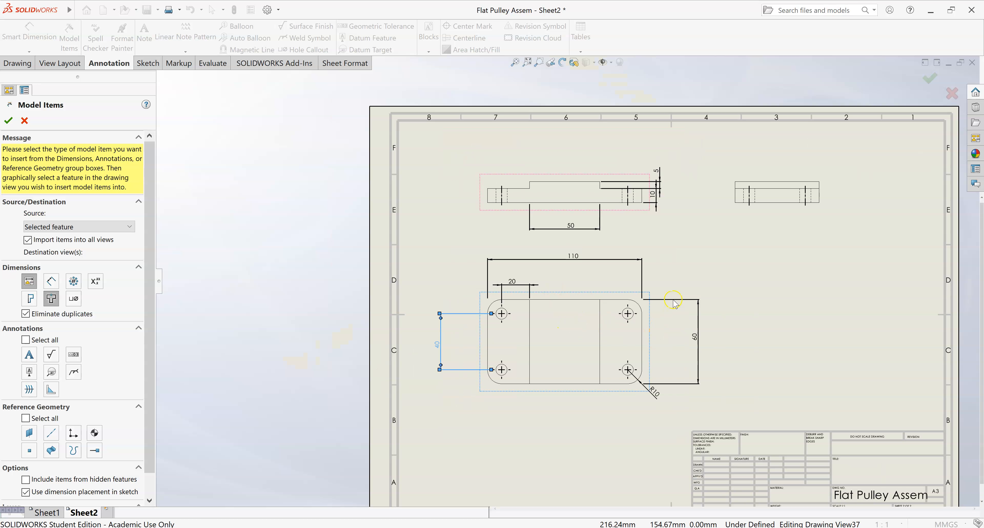
mouse_move(657, 197)
mouse_down()
mouse_move(672, 204)
mouse_move(657, 203)
mouse_up()
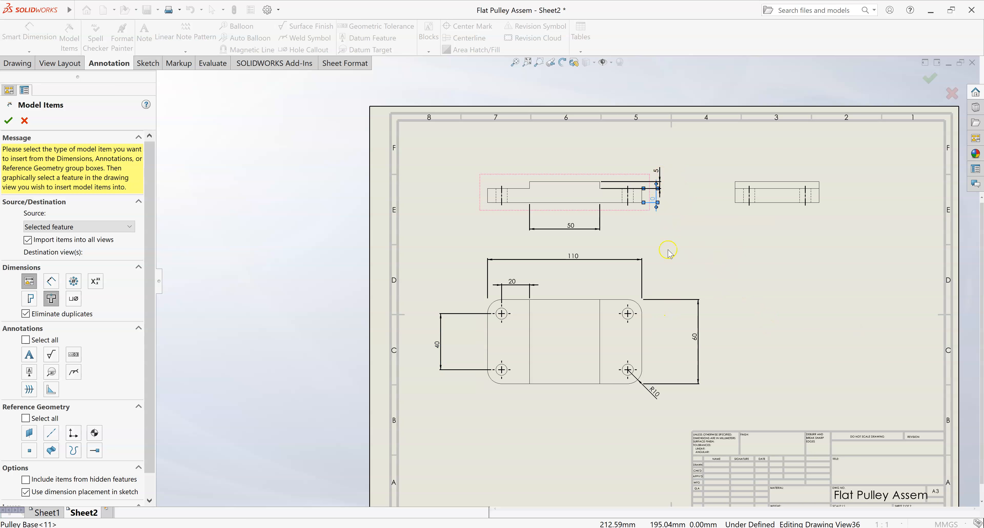
key(Escape)
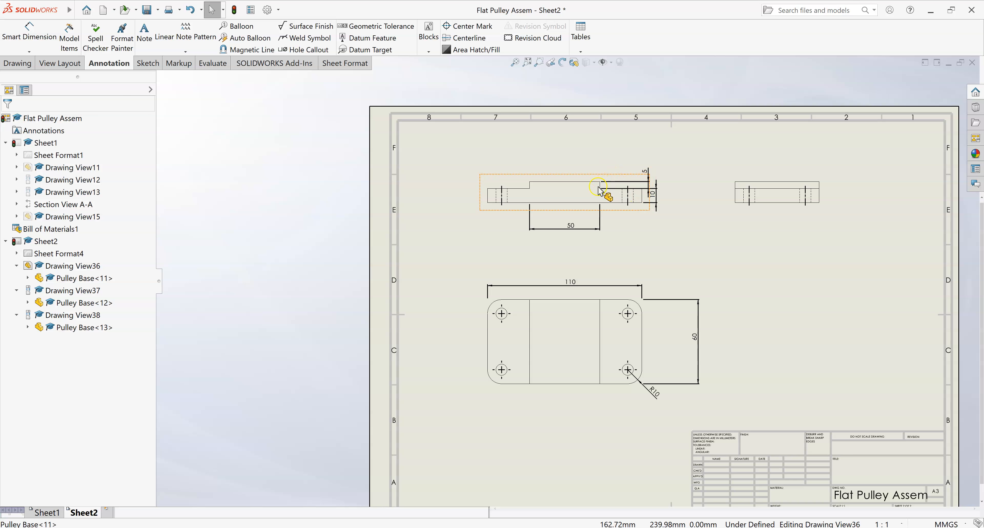
Reposition the R10 fillet dimension at a steeper angle closer to the plan view's corner.
scroll(675, 286, down, 1)
scroll(657, 267, down, 1)
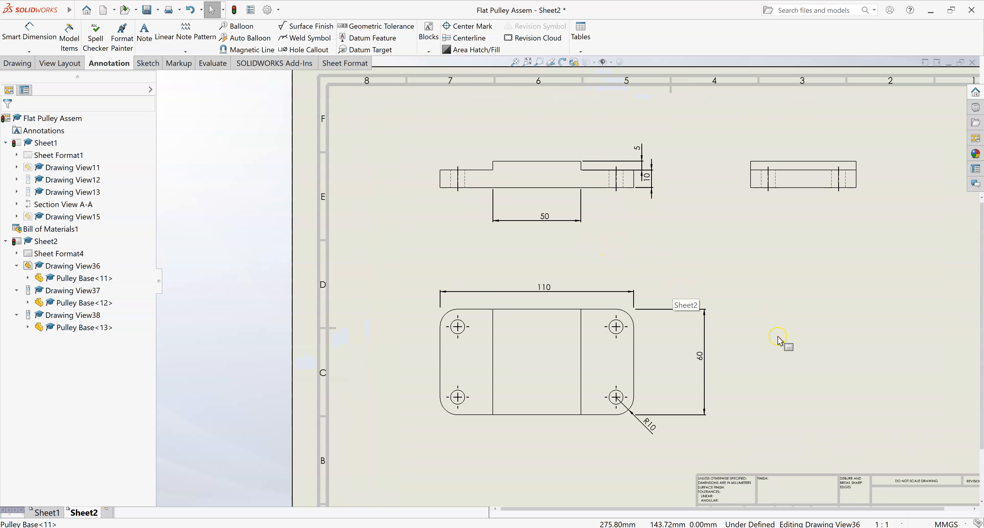
scroll(778, 339, up, 1)
scroll(741, 302, up, 1)
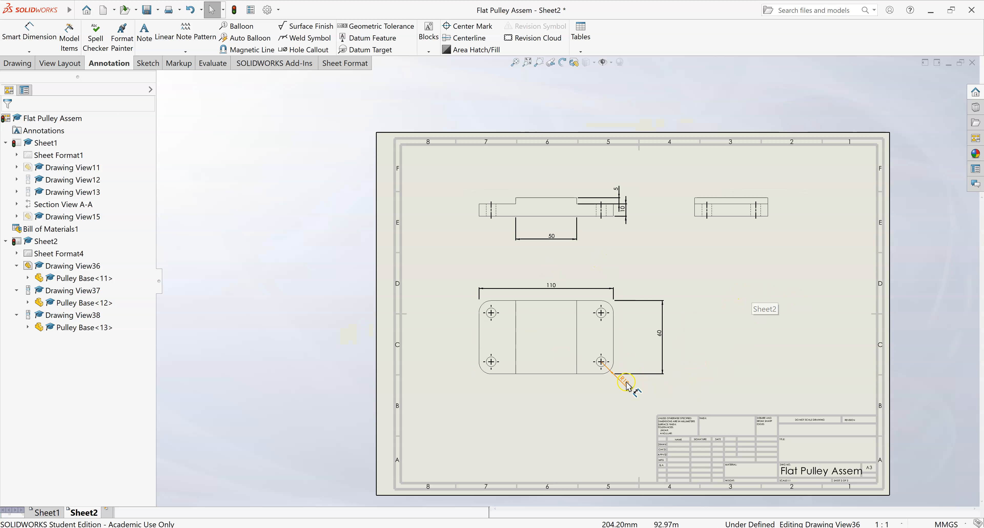
drag(623, 383, 616, 384)
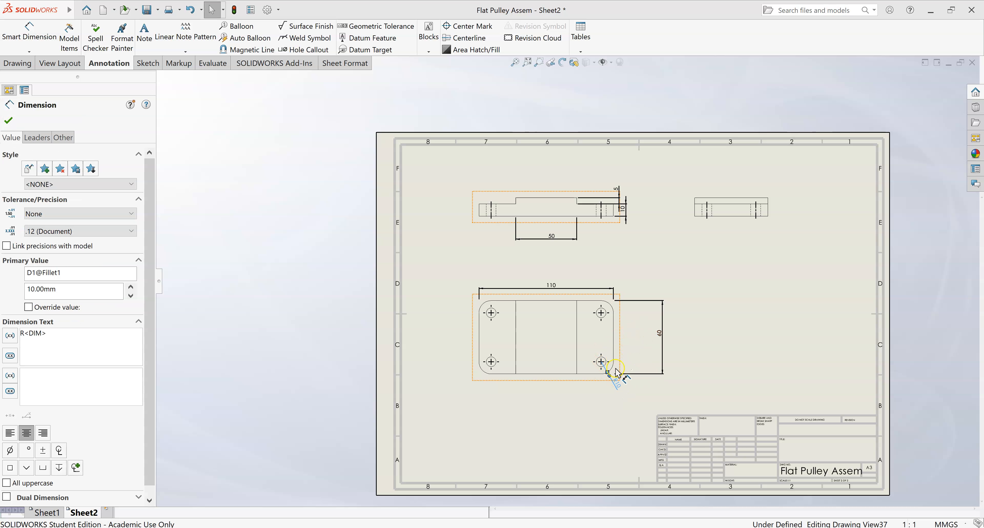
key(Escape)
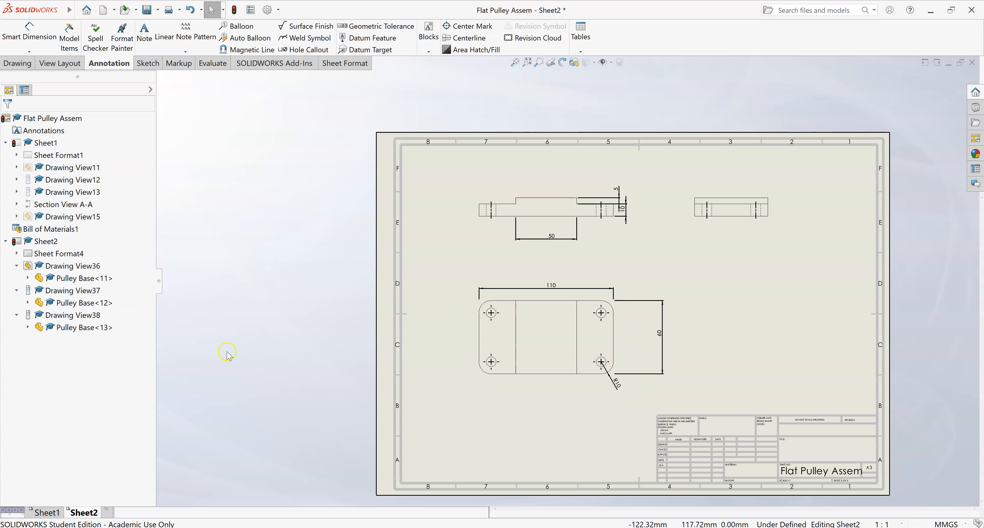
Import the Hole Wizard location dimensions from the entire model into all views, and move the plan view's 110 dimension above the 20.
click(70, 38)
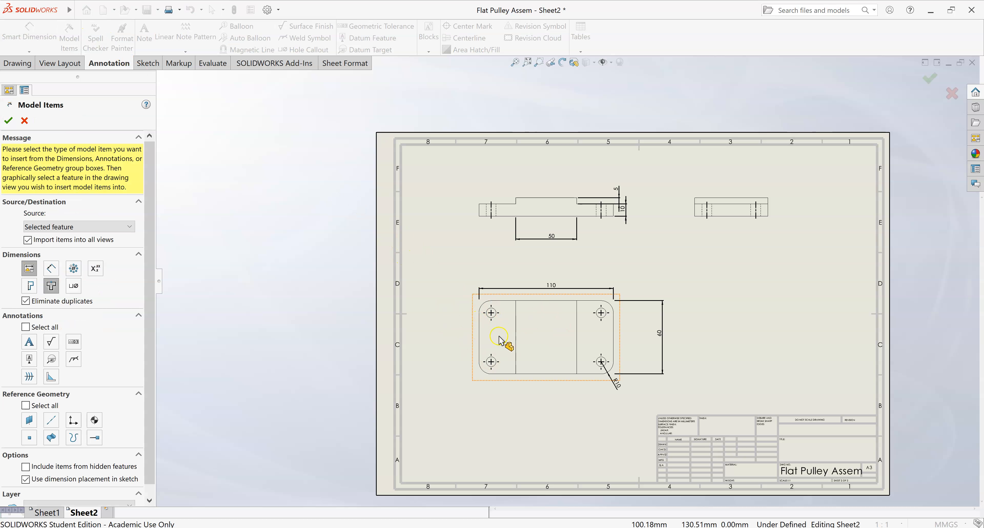
click(54, 289)
click(59, 231)
click(56, 237)
click(8, 122)
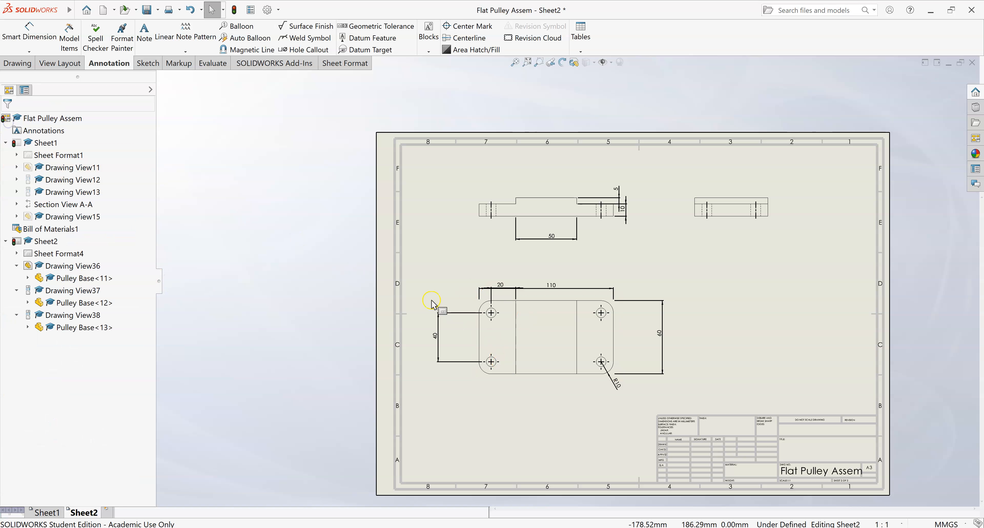
drag(553, 288, 554, 268)
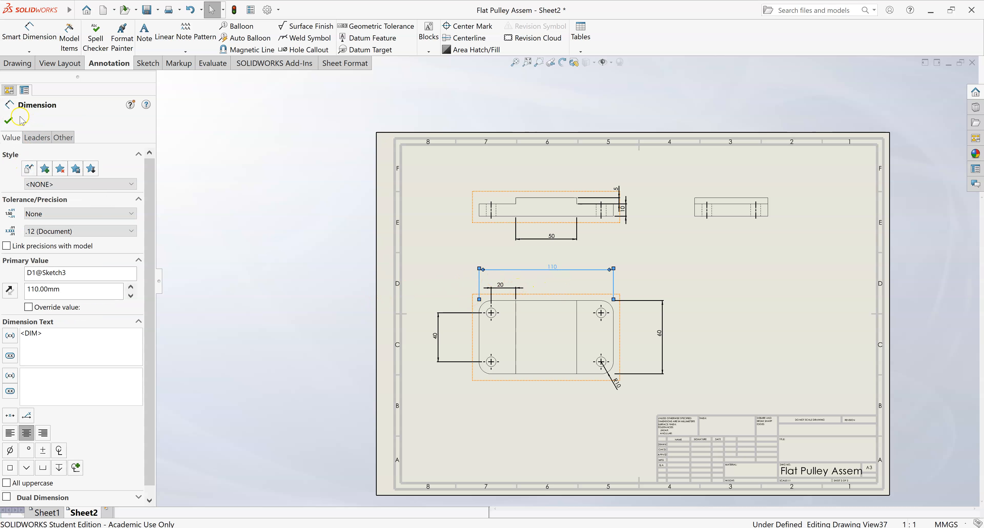
click(384, 221)
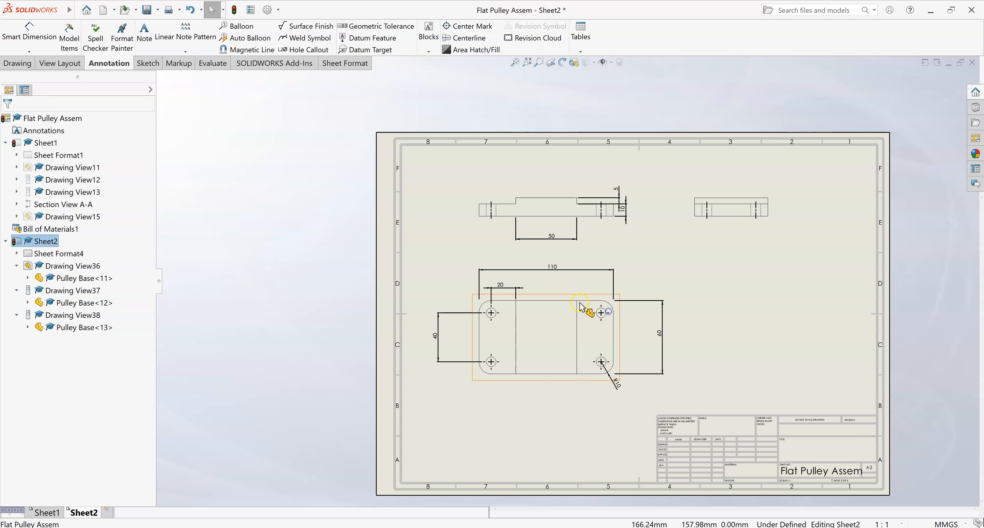
Open Sheet2's sheet format for editing.
scroll(662, 293, down, 1)
scroll(650, 363, up, 1)
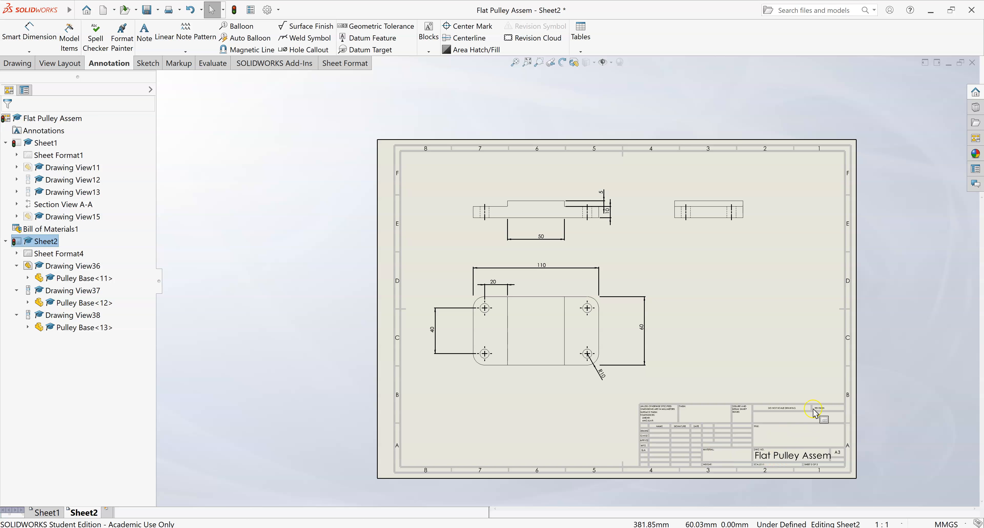
scroll(818, 414, down, 3)
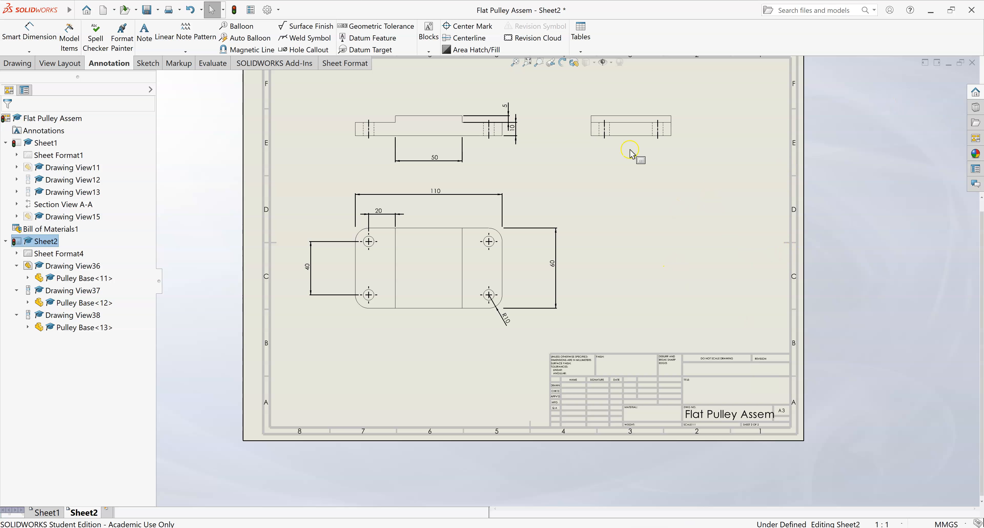
scroll(468, 192, up, 2)
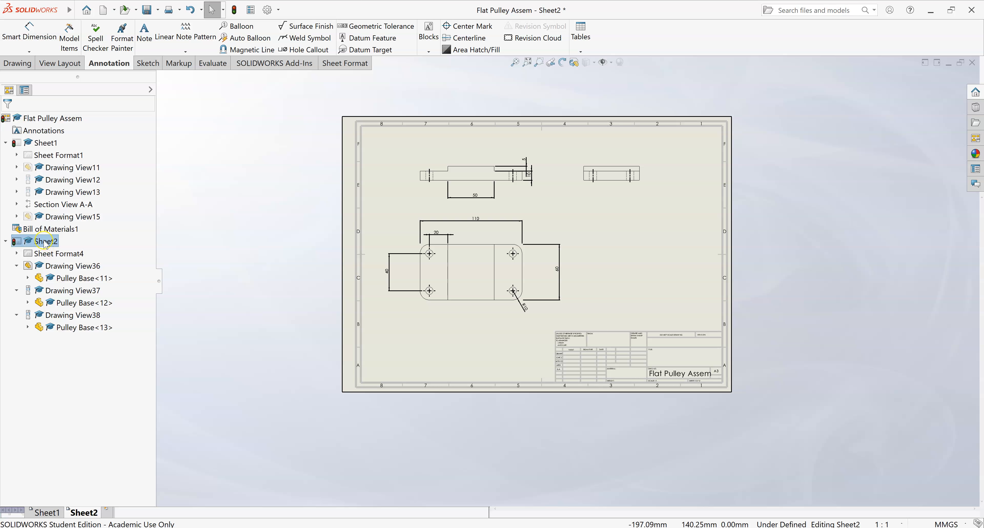
click(301, 281)
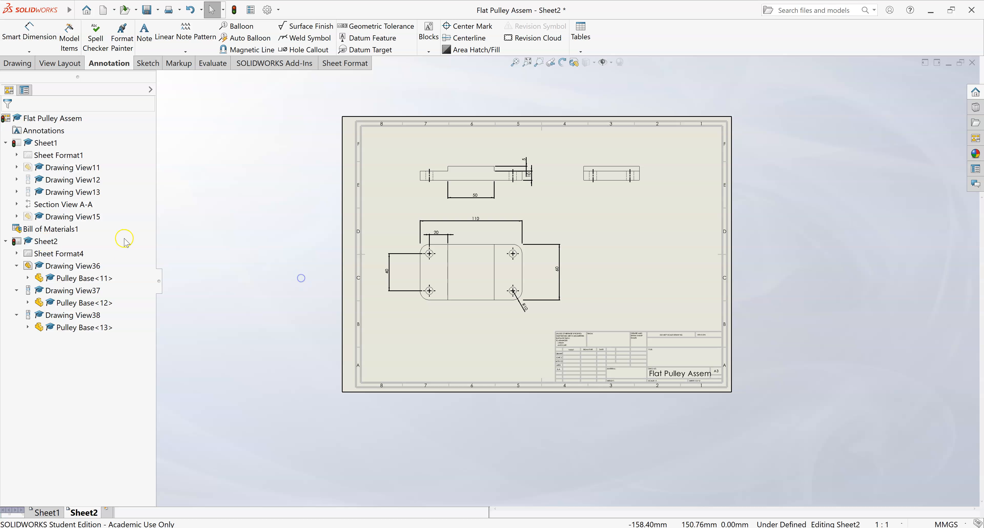
right_click(651, 283)
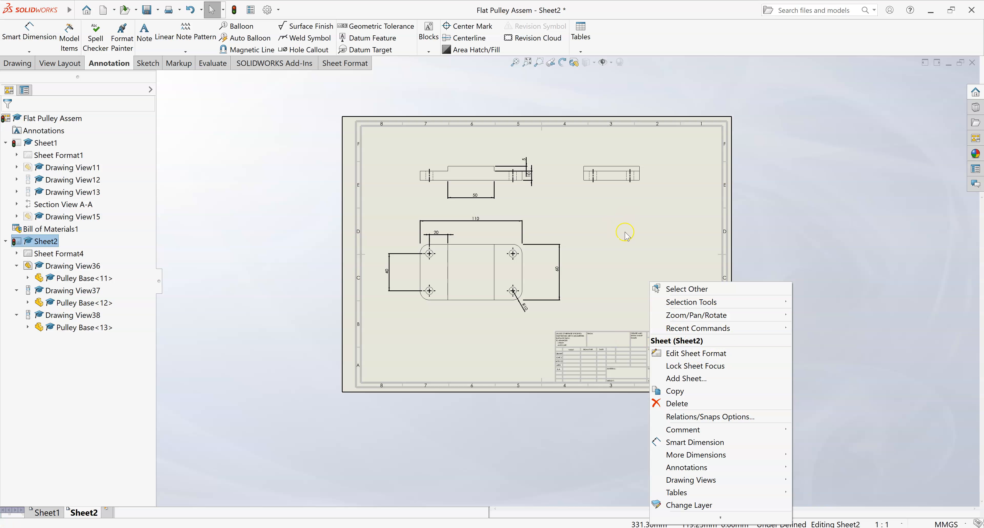
right_click(42, 242)
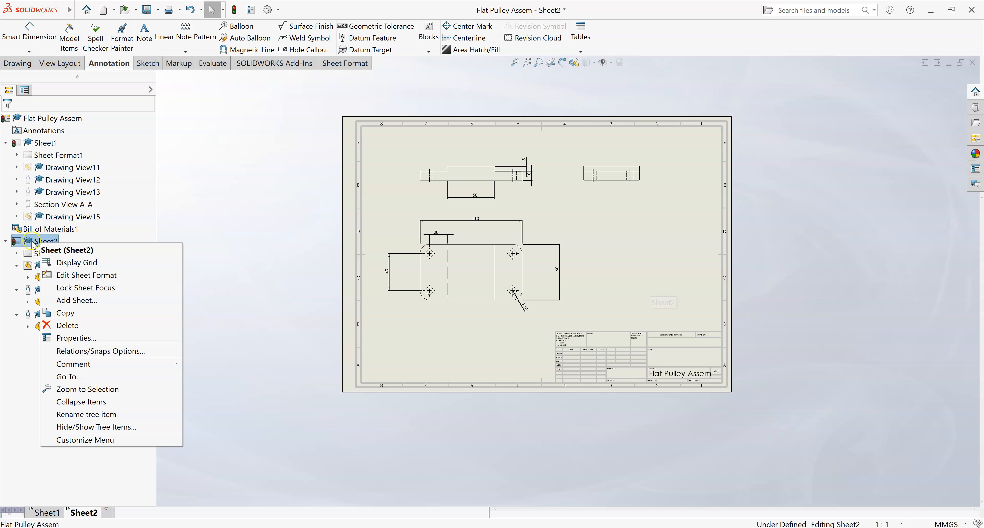
click(88, 516)
right_click(88, 516)
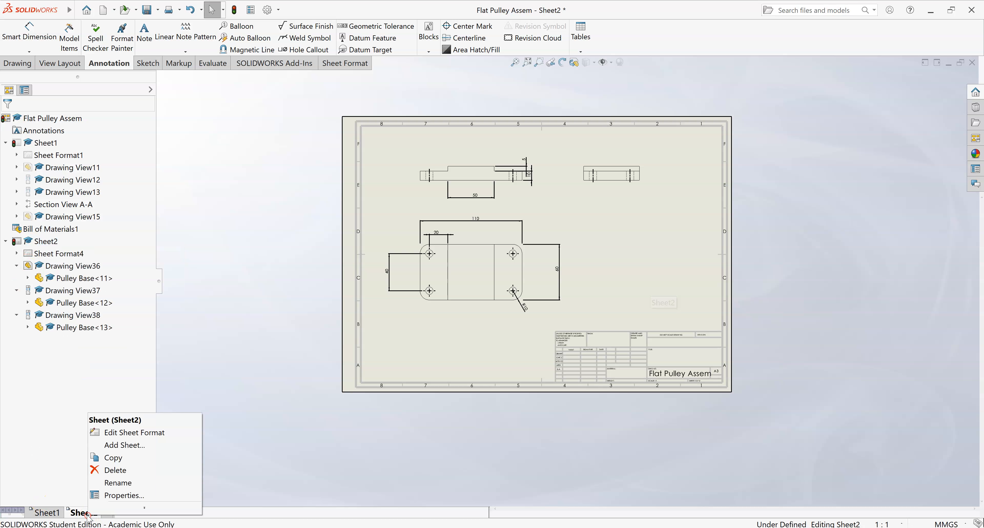
click(121, 434)
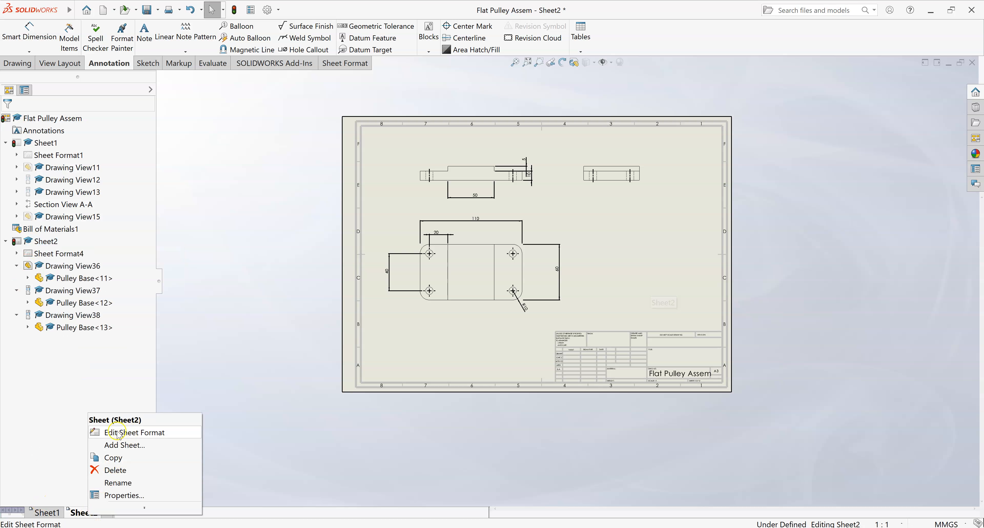
click(134, 434)
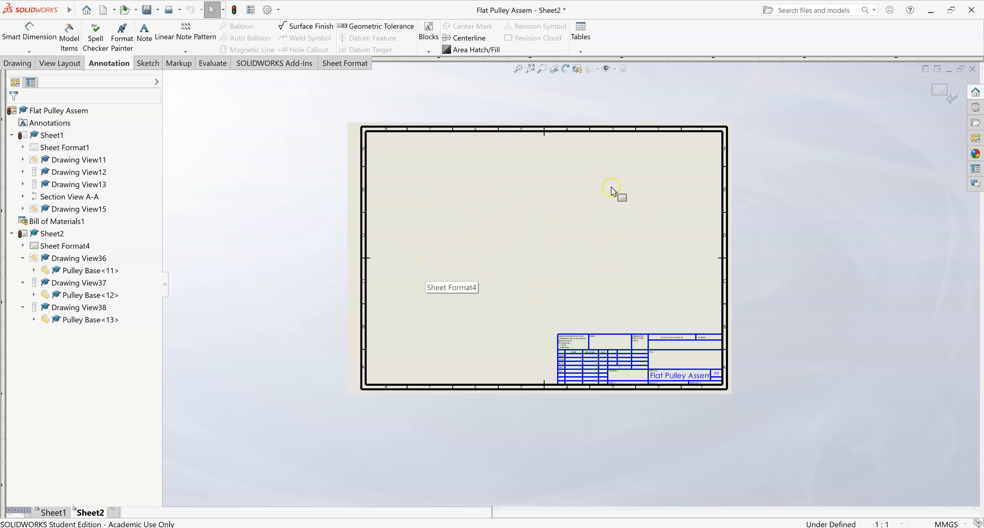
Open the title block's TITLE label note for text editing and leave it.
scroll(716, 295, down, 2)
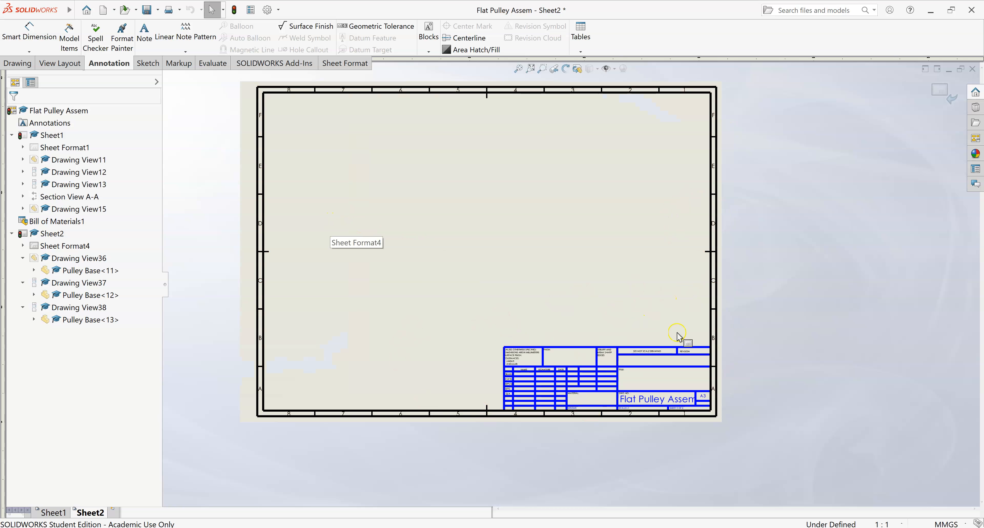
scroll(703, 306, down, 1)
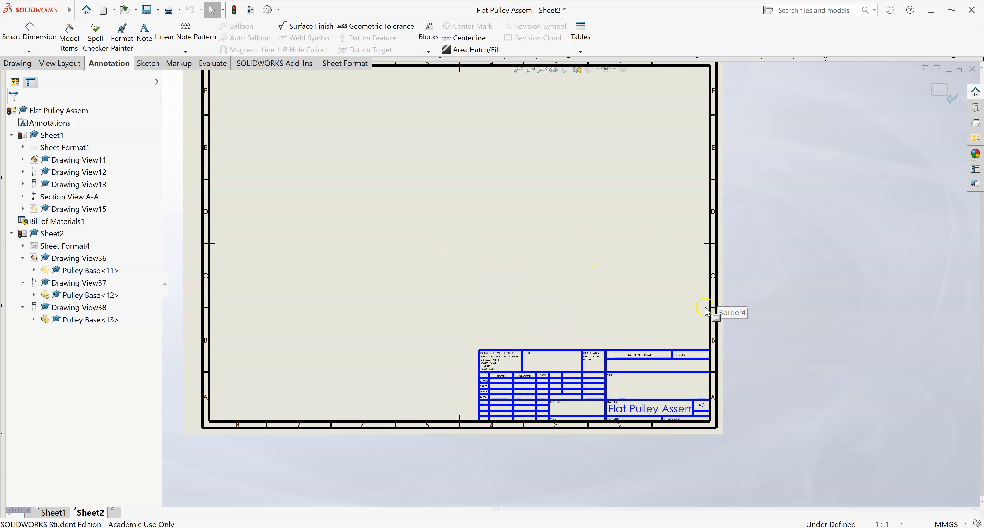
scroll(670, 355, down, 1)
scroll(650, 383, down, 1)
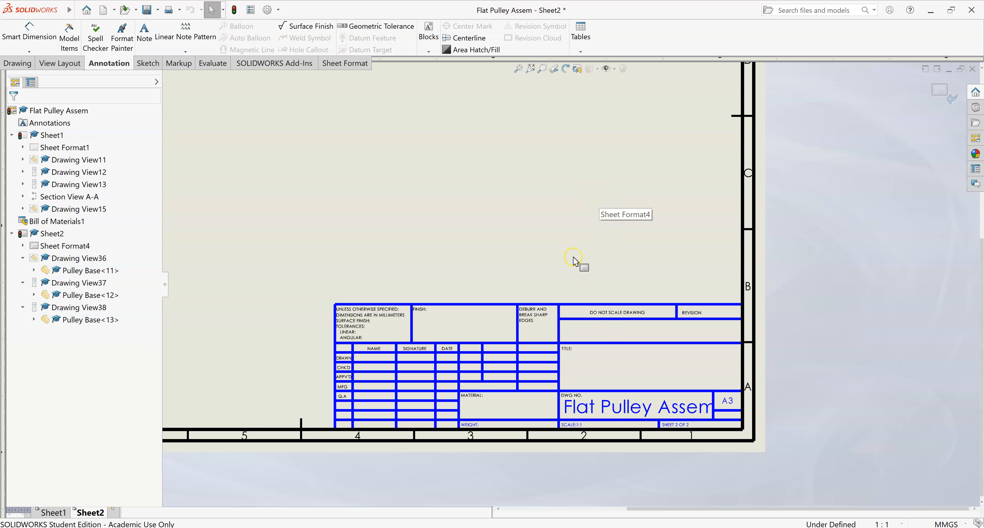
scroll(569, 264, down, 1)
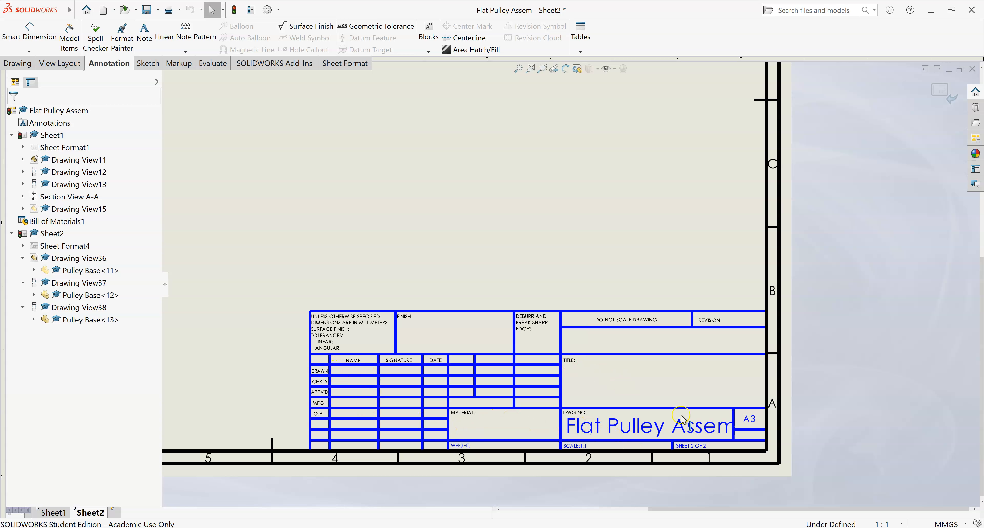
double_click(570, 361)
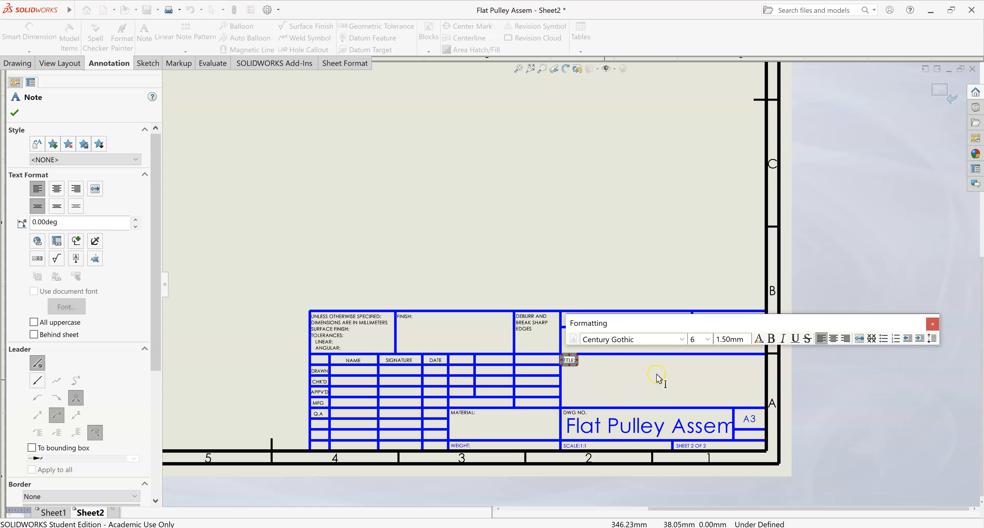
click(661, 381)
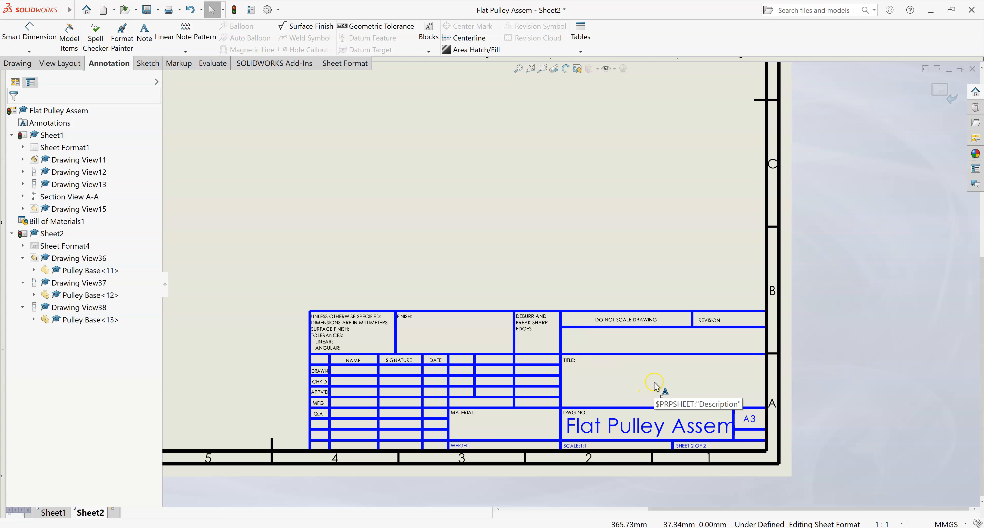
Open the Description-linked note in the title block's TITLE cell for editing and leave it.
click(620, 391)
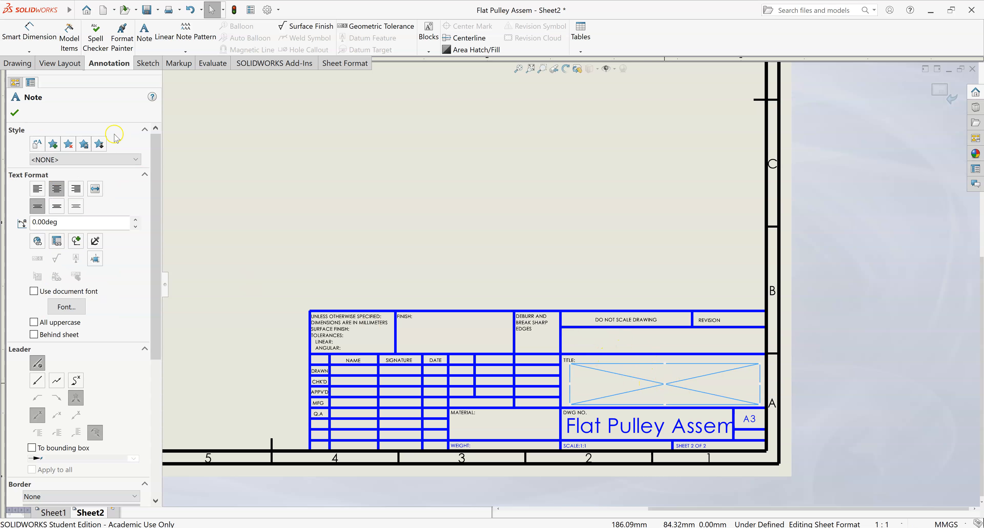
click(663, 383)
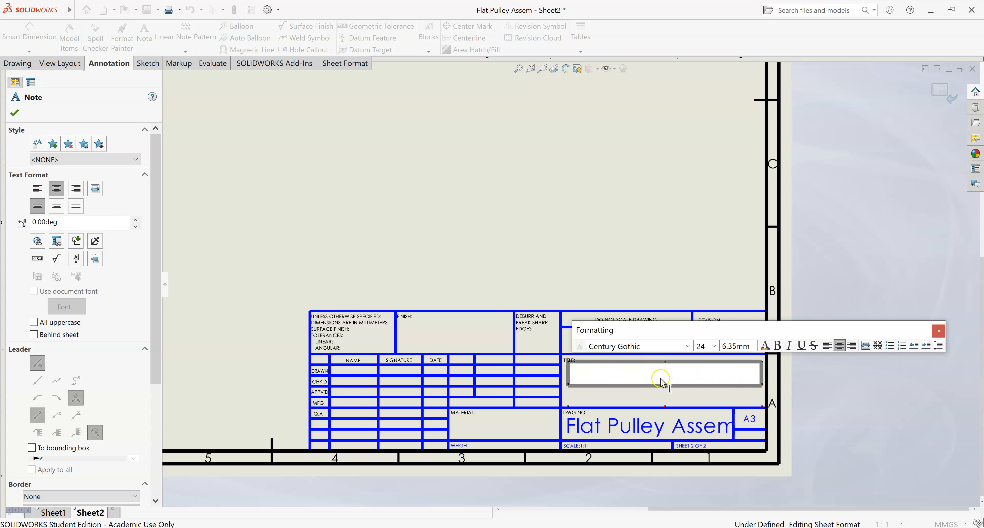
scroll(663, 382, up, 1)
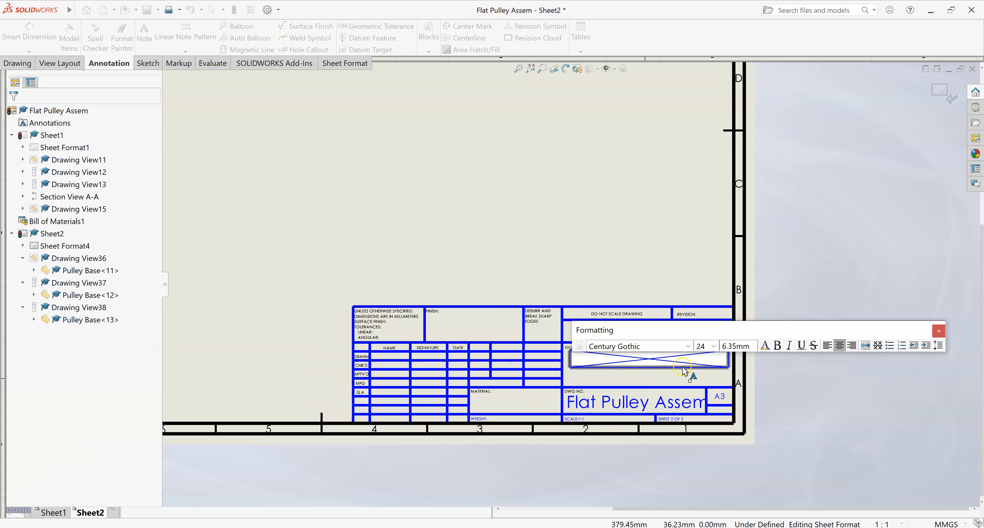
scroll(368, 361, down, 1)
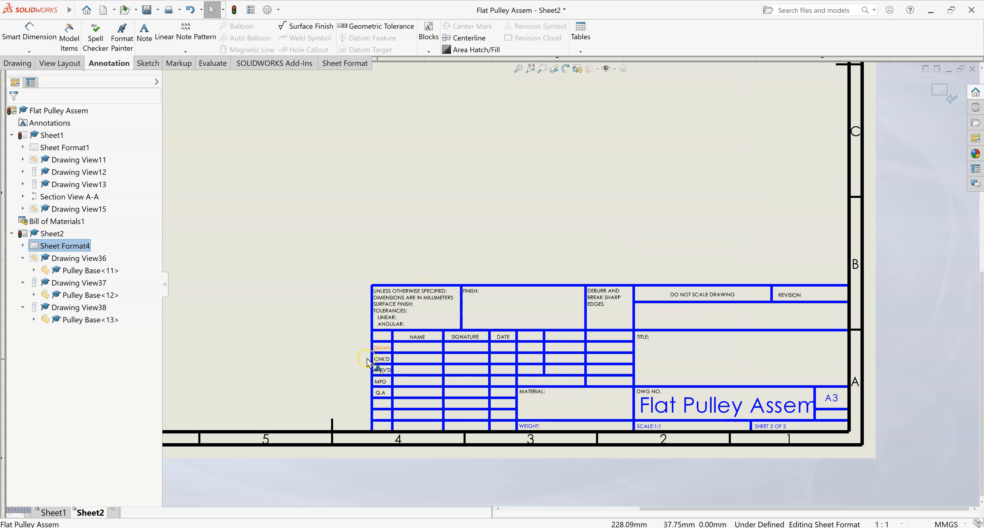
Select the empty linked note in the DRAWN row's NAME cell and deselect it.
scroll(409, 357, down, 1)
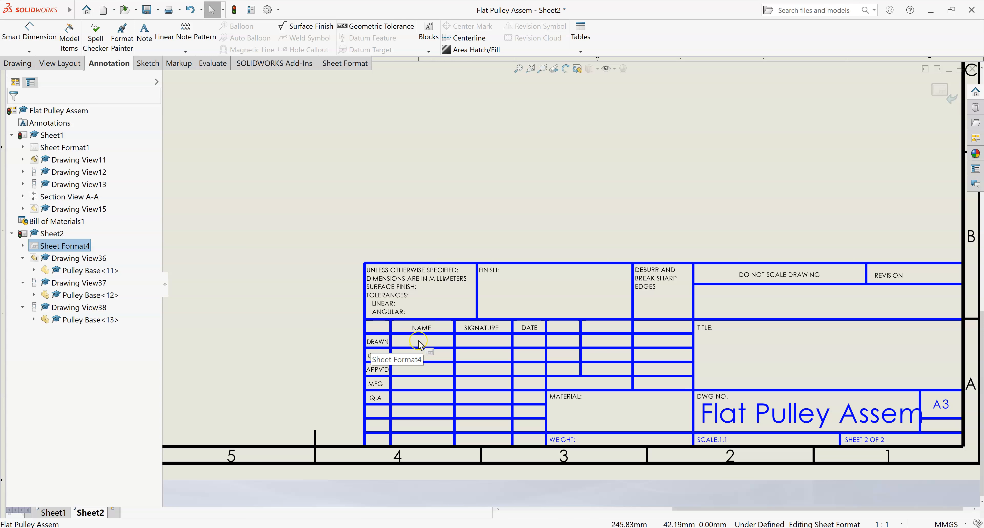
click(419, 341)
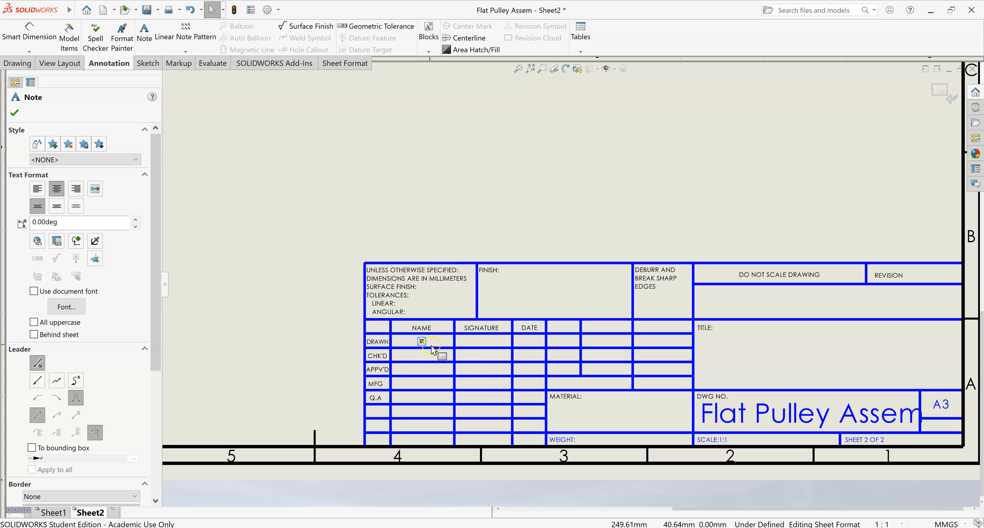
click(430, 202)
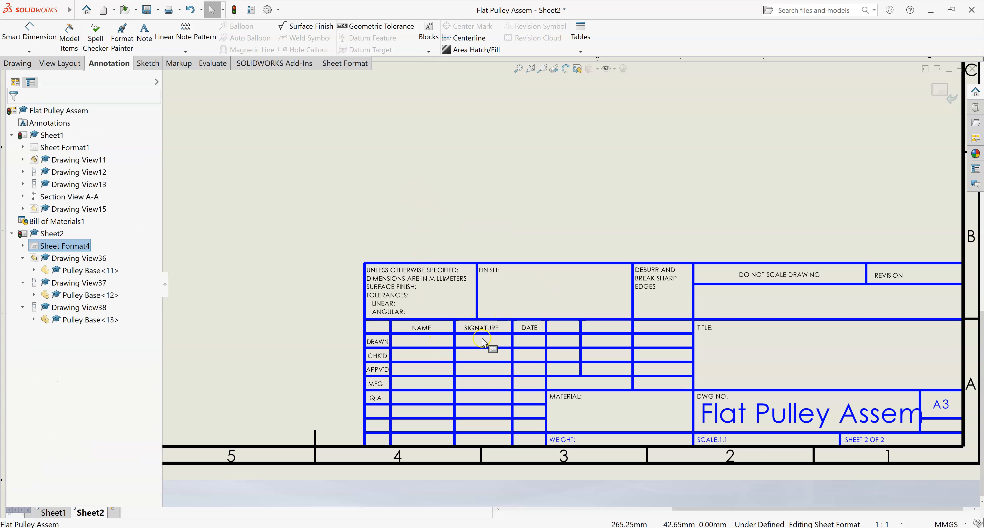
Inspect the TITLE cell's note and the file name note in the DWG NO. cell.
click(824, 355)
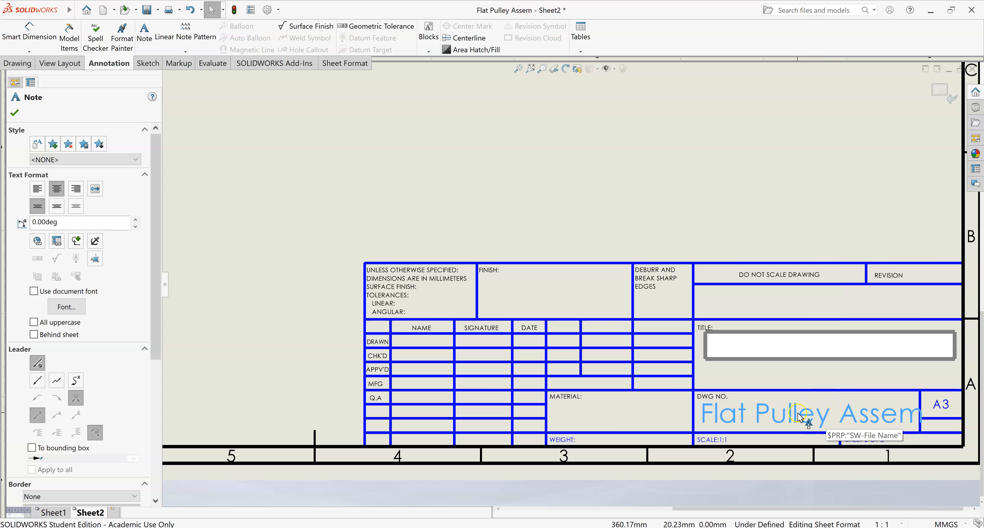
scroll(592, 291, up, 2)
scroll(615, 165, up, 2)
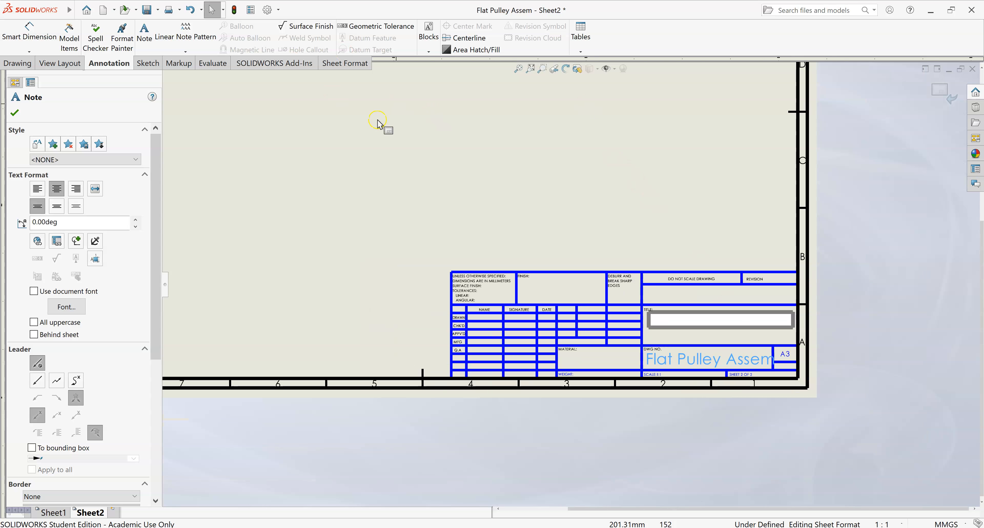
scroll(703, 313, down, 1)
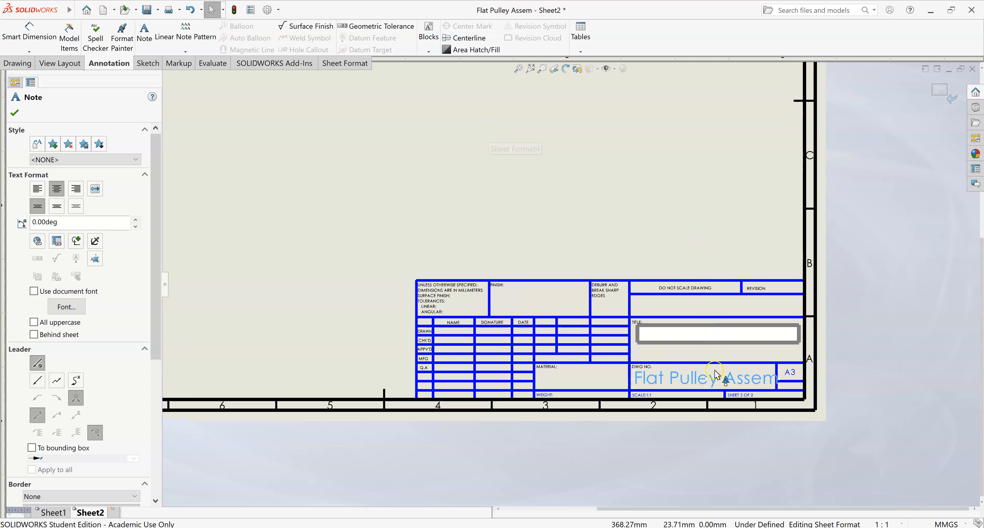
scroll(732, 389, down, 1)
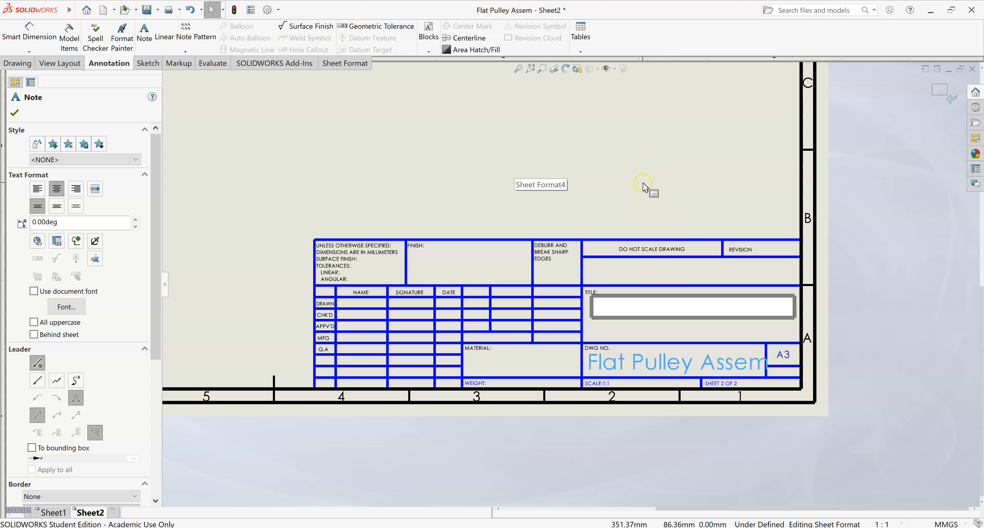
Check which property the note in the DRAWN row's NAME cell is linked to, and clear the selection.
key(Escape)
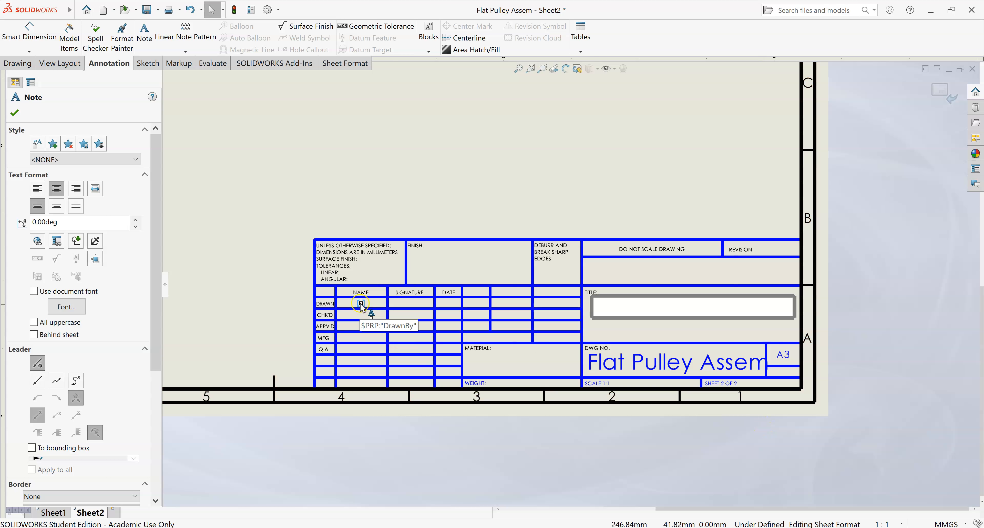
click(404, 180)
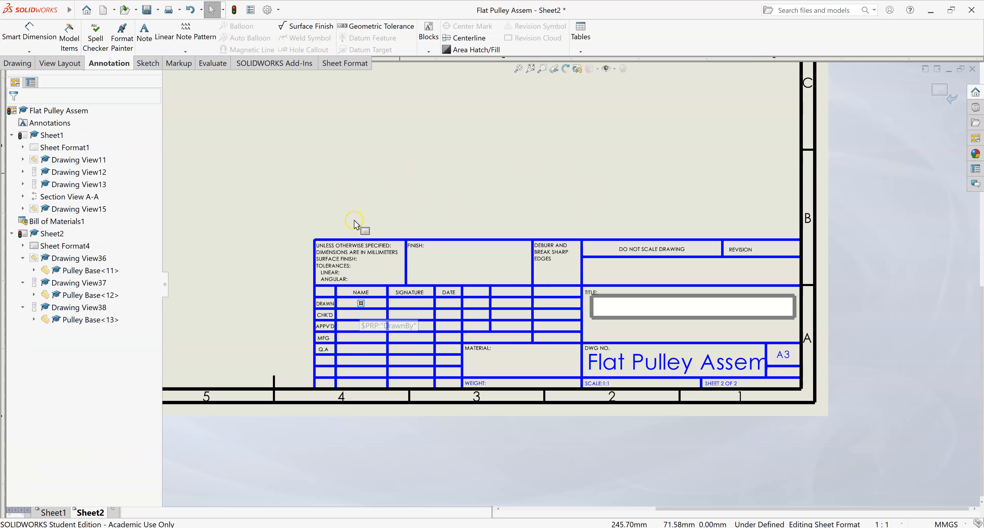
click(363, 304)
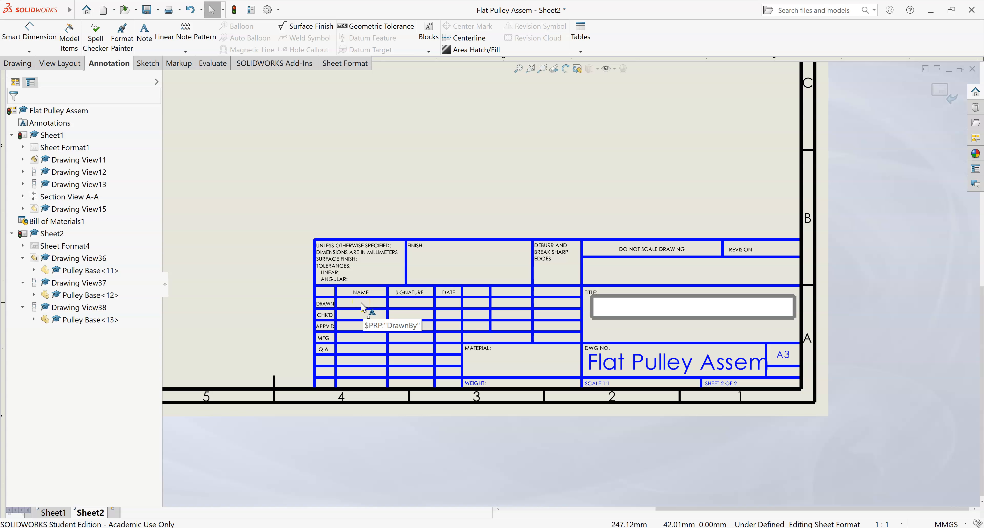
click(364, 306)
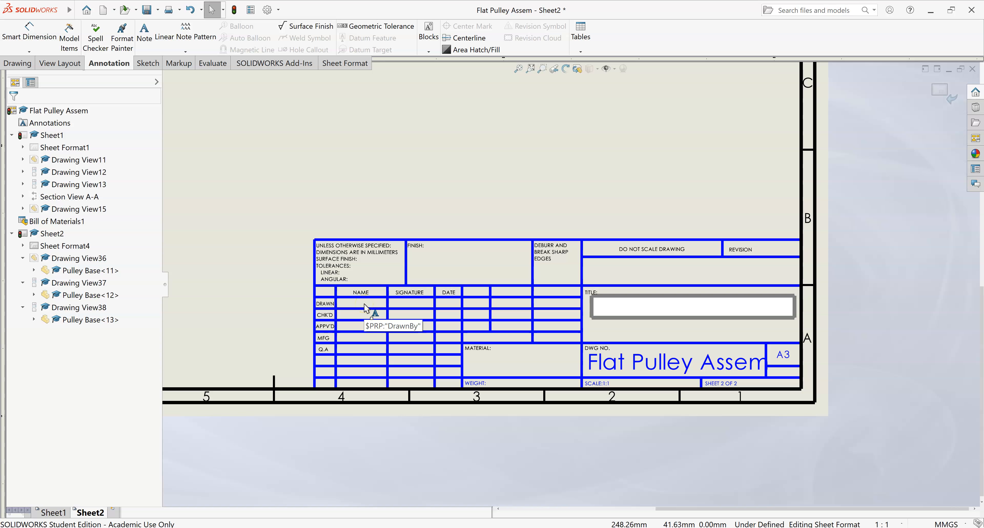
click(383, 191)
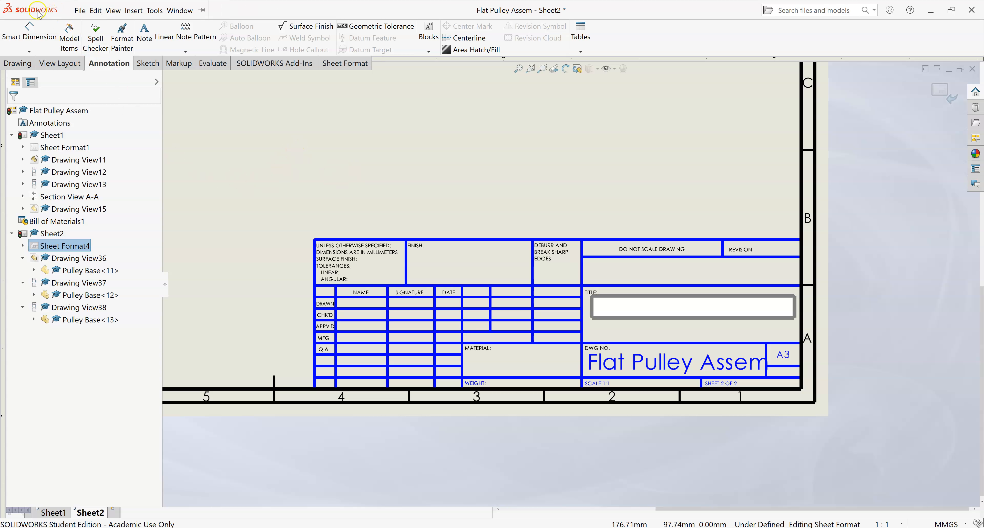
Open the drawing's file properties and review the summary fields for author, keywords, comments, title and subject.
click(81, 11)
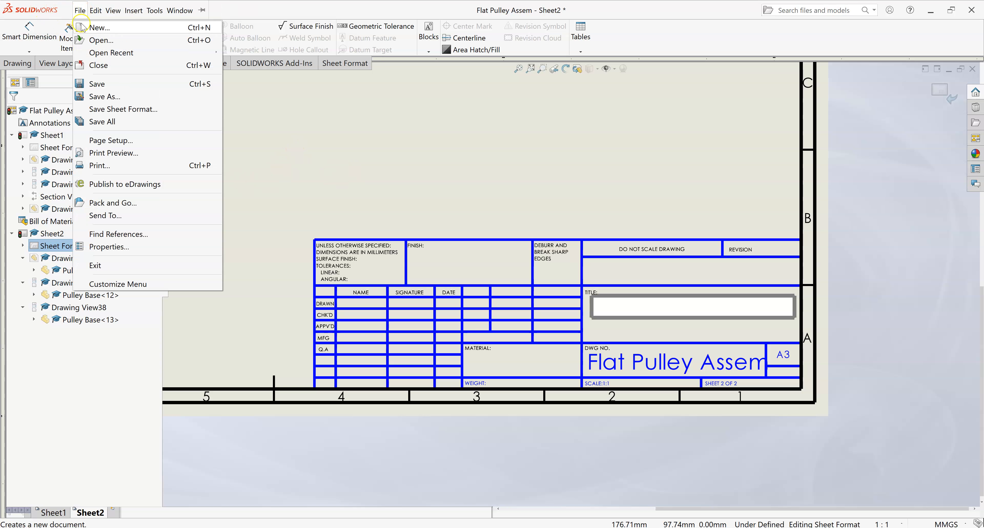
click(112, 245)
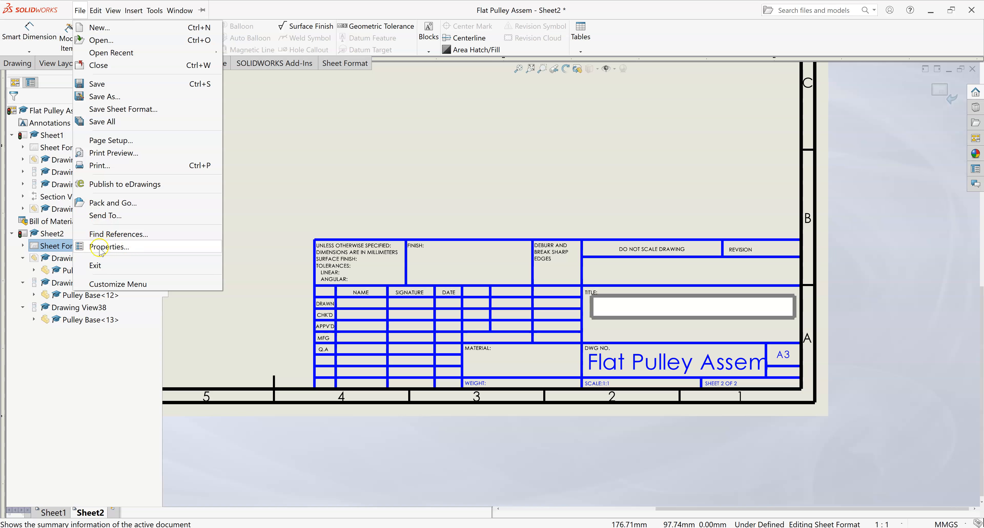
click(104, 249)
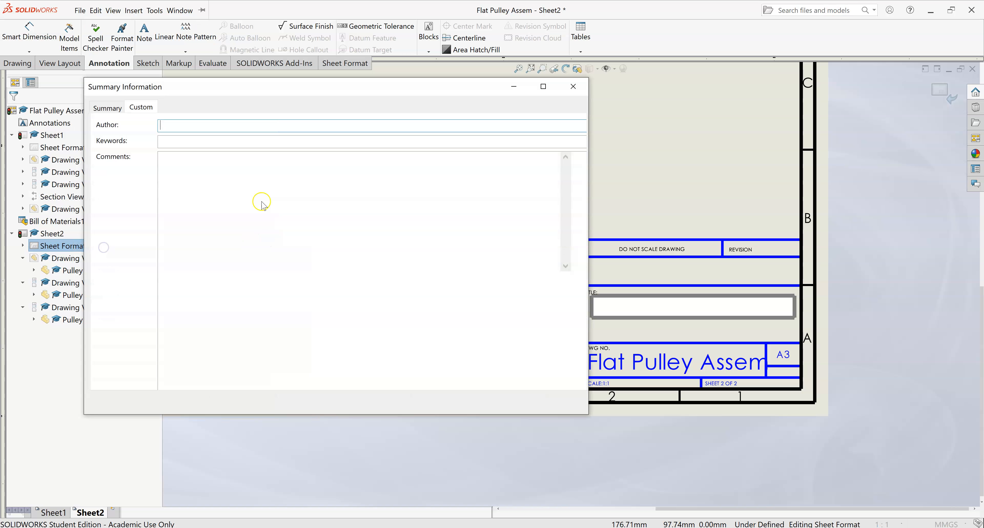
click(114, 107)
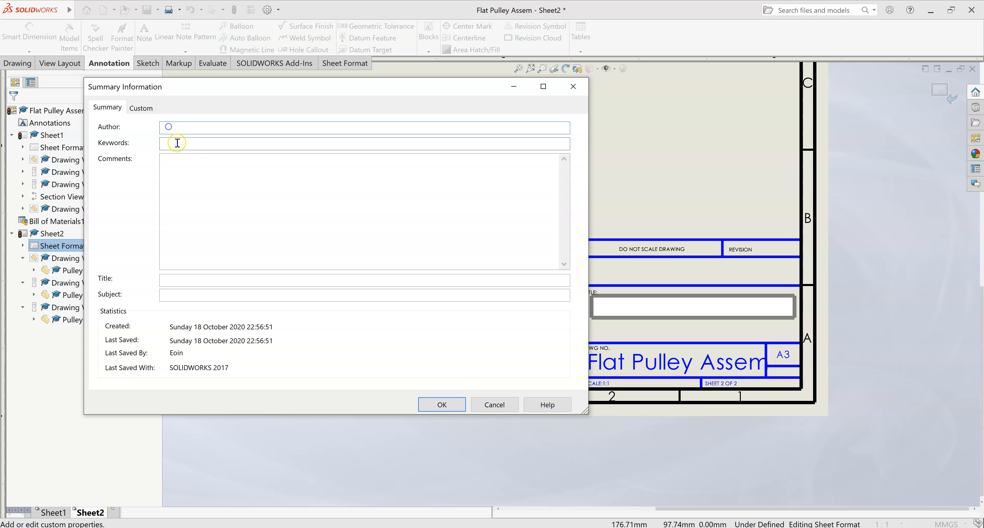
click(180, 200)
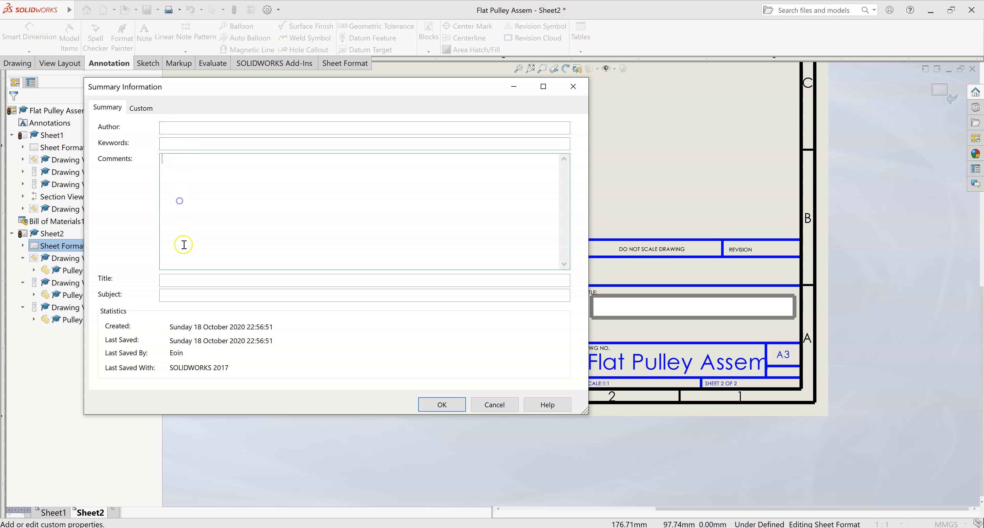
click(182, 283)
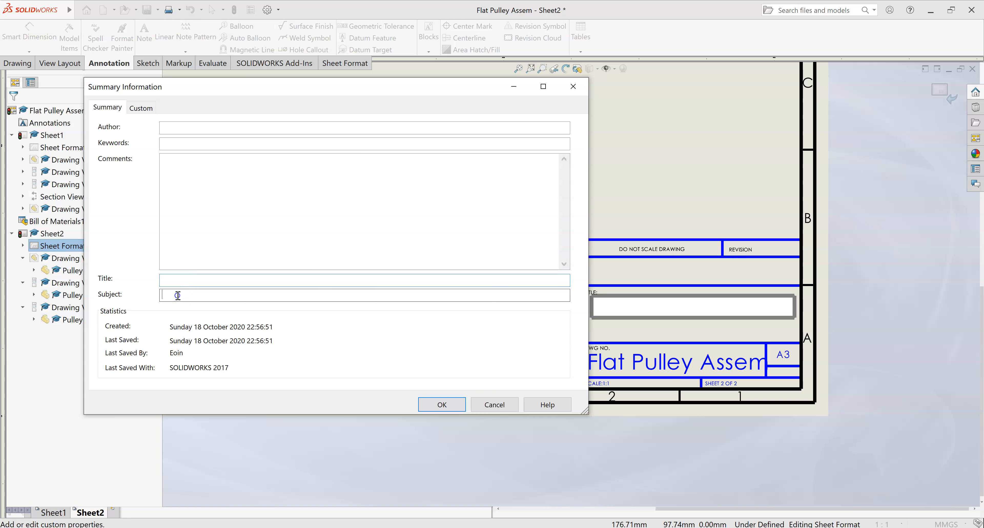
Add a custom Text property named Student Number and enter the student's number as its value.
click(140, 107)
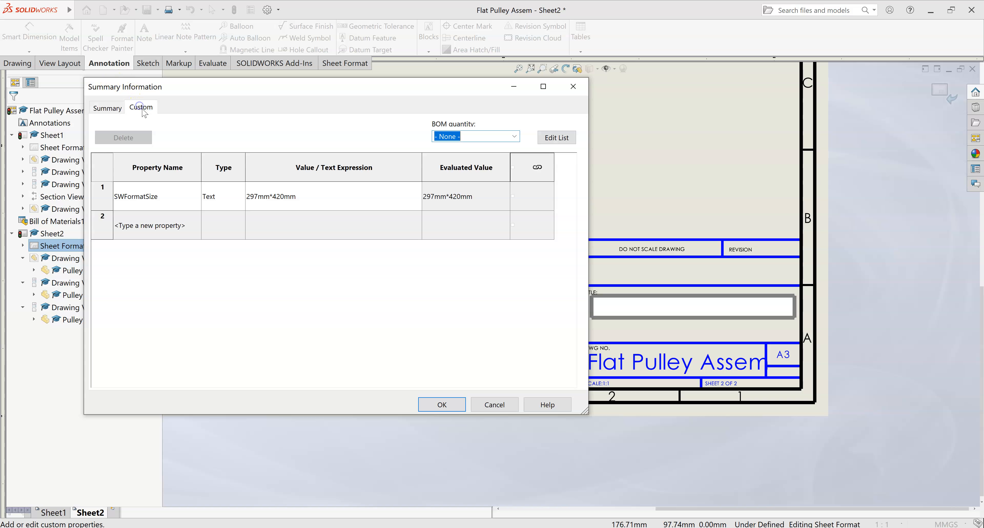
click(154, 226)
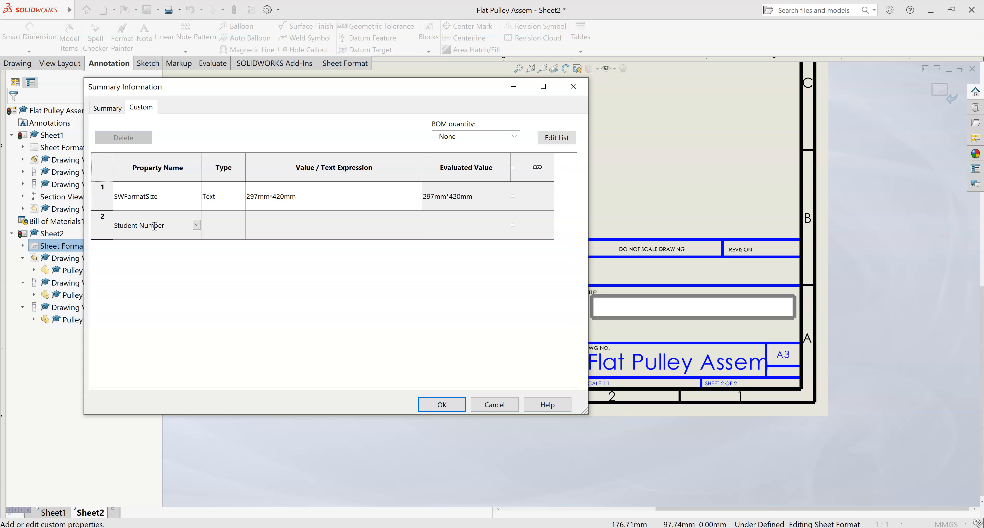
click(285, 226)
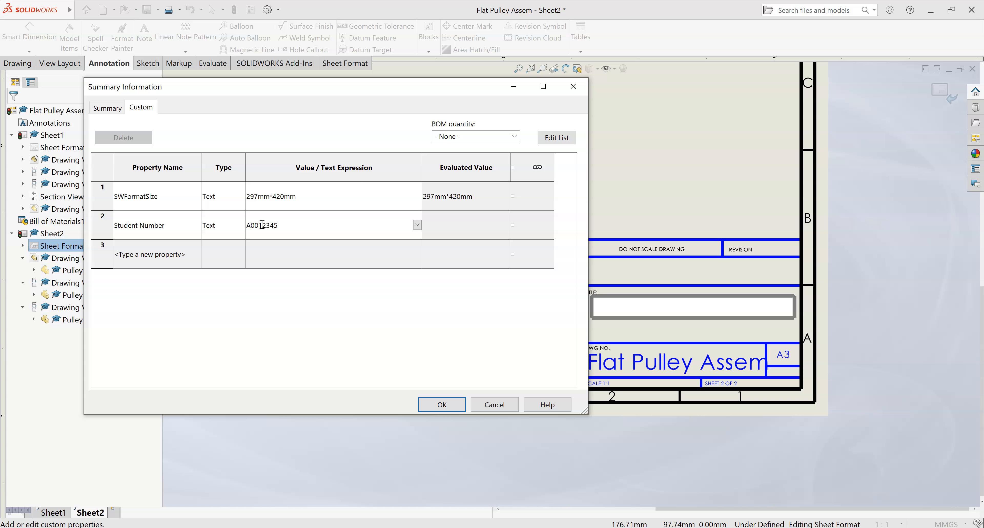
click(293, 257)
Add the predefined DrawnBy custom property with the drafter's name as its value and apply the file properties.
click(182, 252)
click(197, 253)
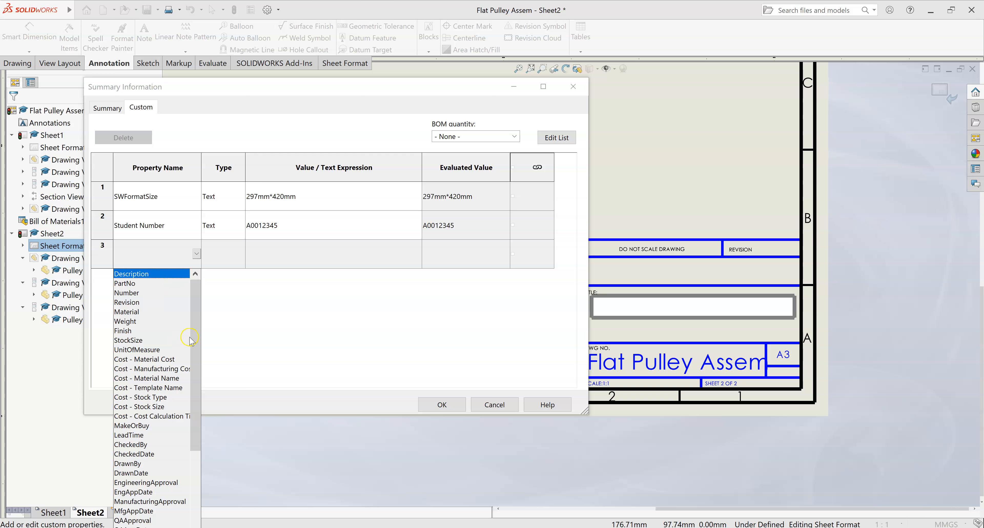
click(127, 463)
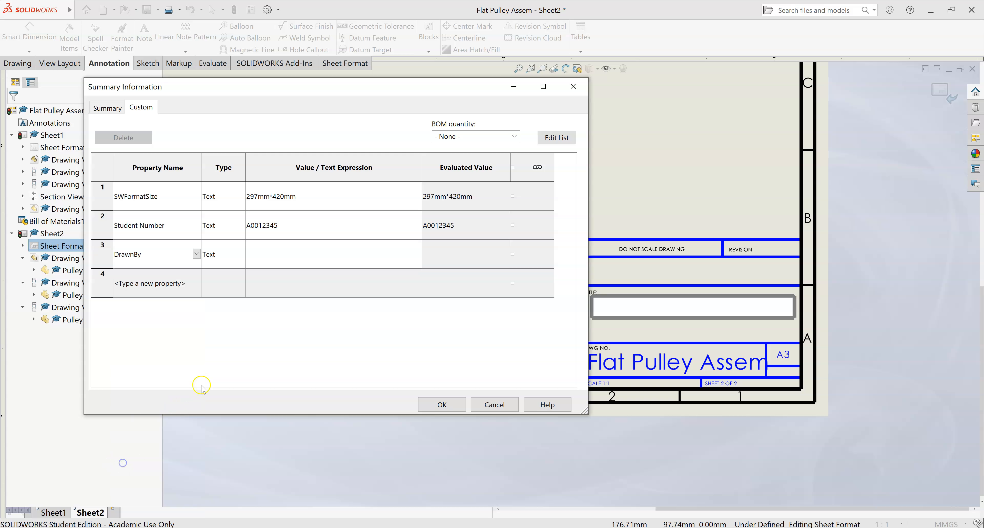
click(291, 254)
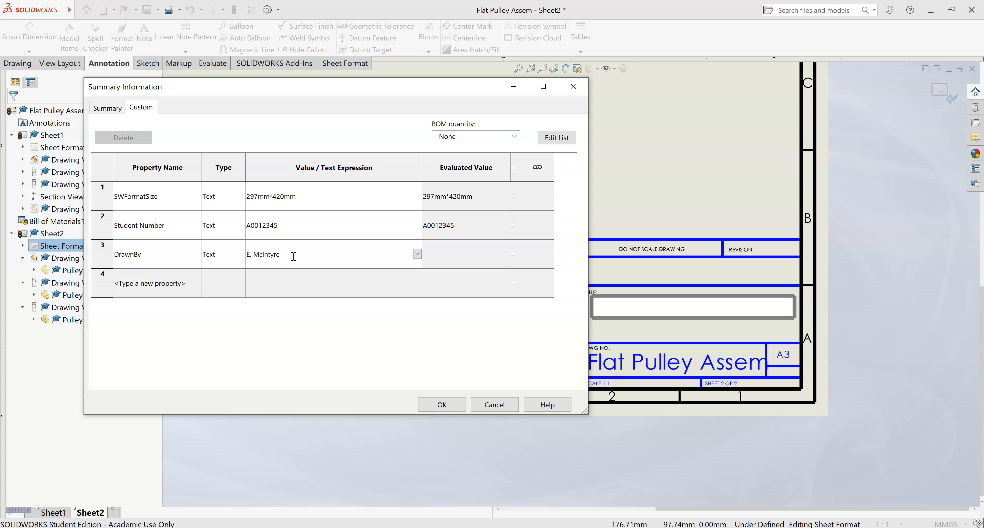
click(421, 302)
click(356, 286)
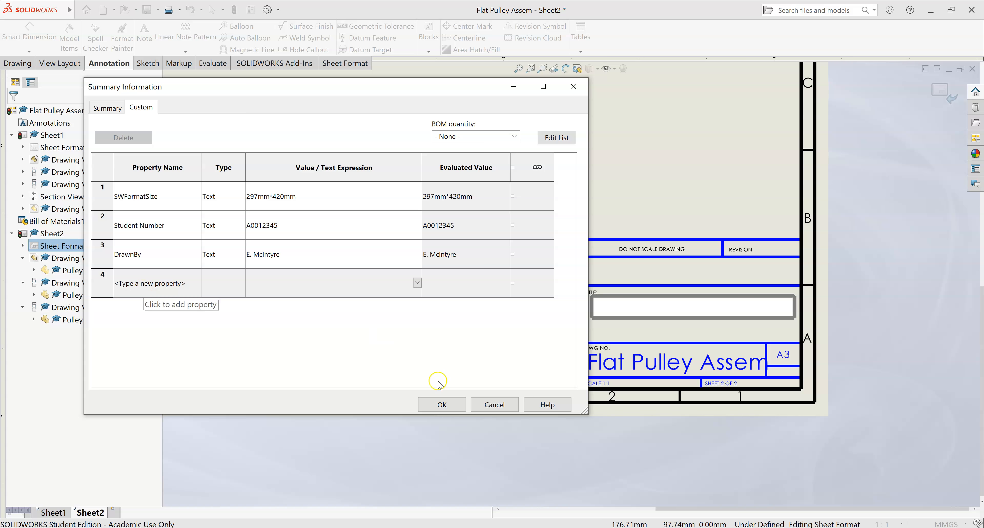
click(442, 404)
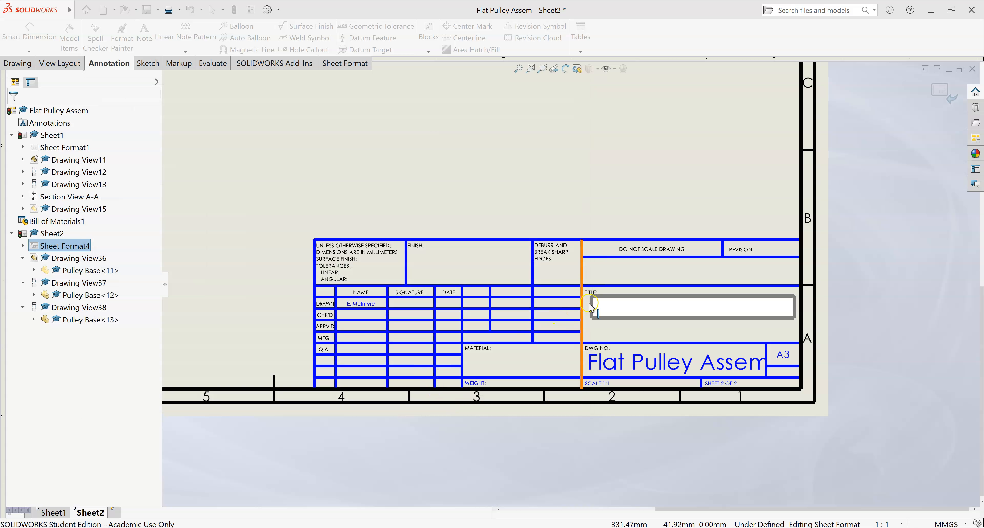
Inspect the linked note in the DRAWN row's NAME cell and the adjacent SIGNATURE cell.
click(335, 305)
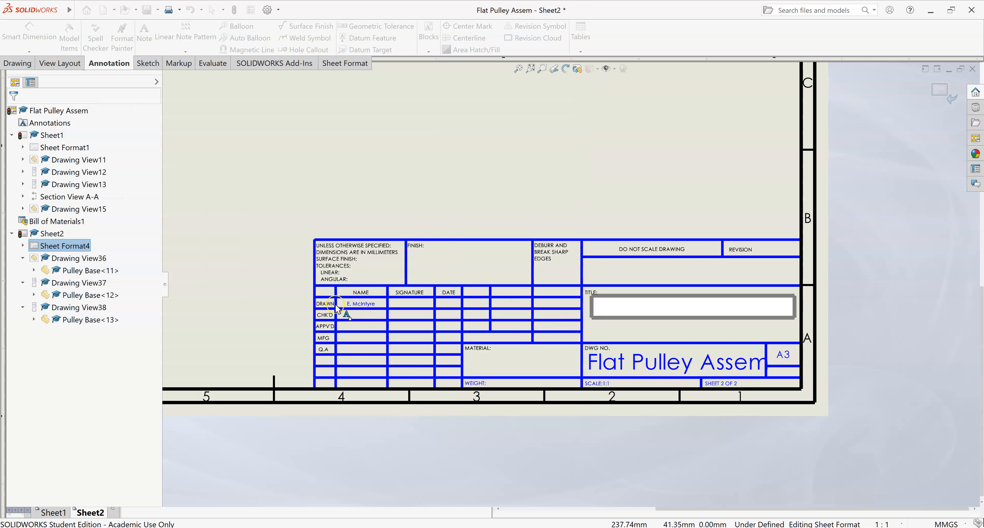
click(364, 304)
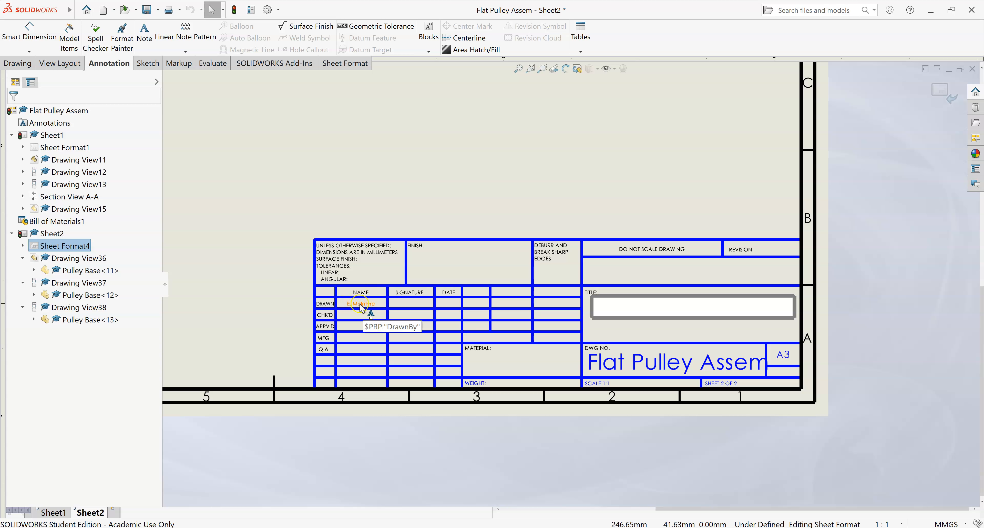
click(354, 303)
click(363, 306)
click(362, 311)
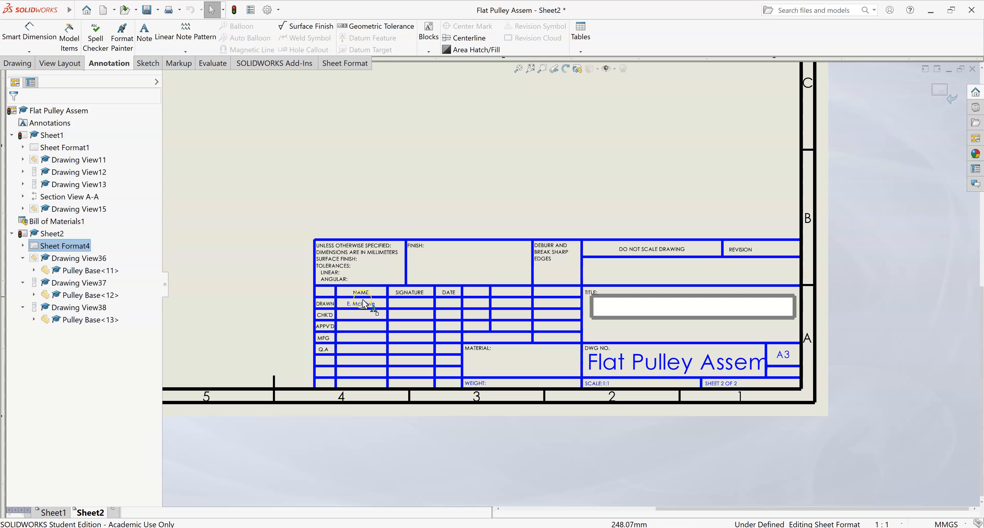
double_click(363, 306)
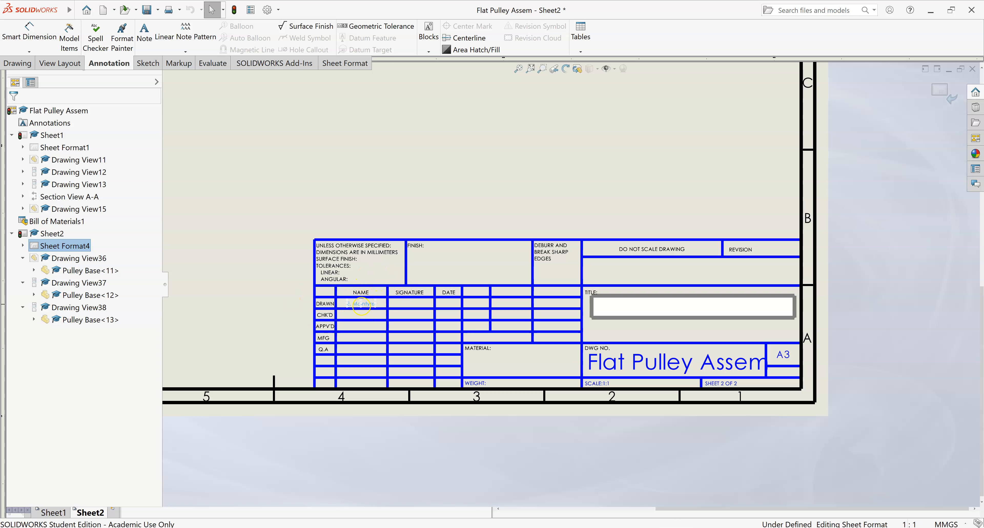
click(449, 199)
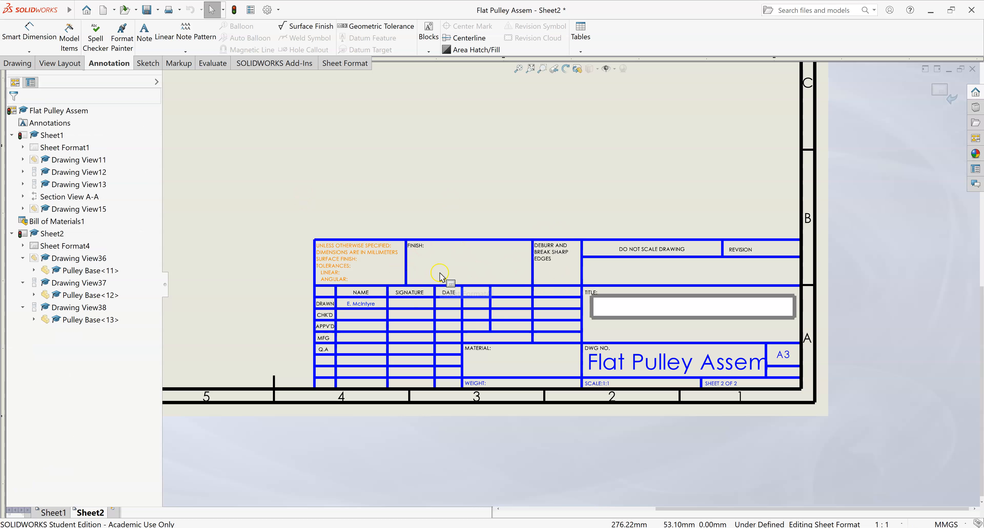
click(414, 307)
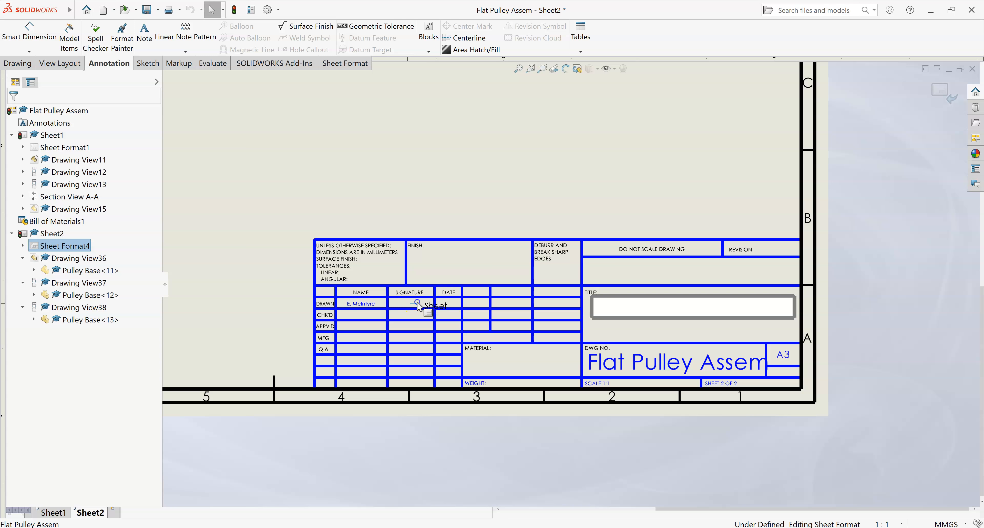
click(419, 305)
Replace the CHK'D row label in the title block with "No.".
click(323, 315)
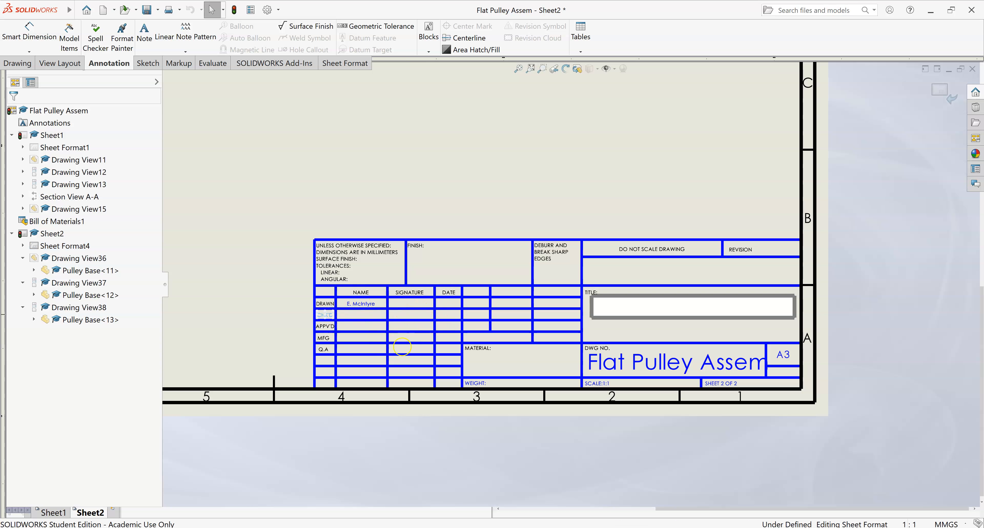
click(402, 347)
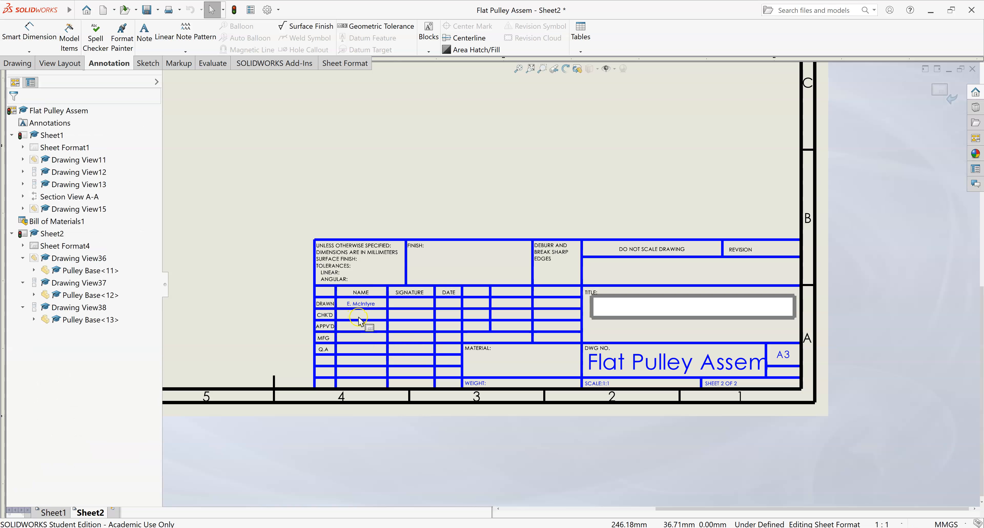
click(327, 316)
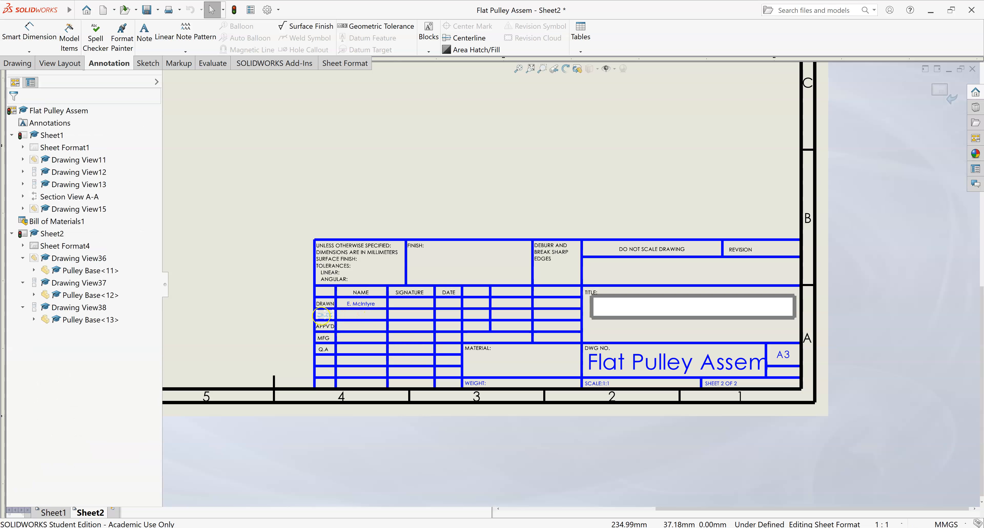
click(325, 314)
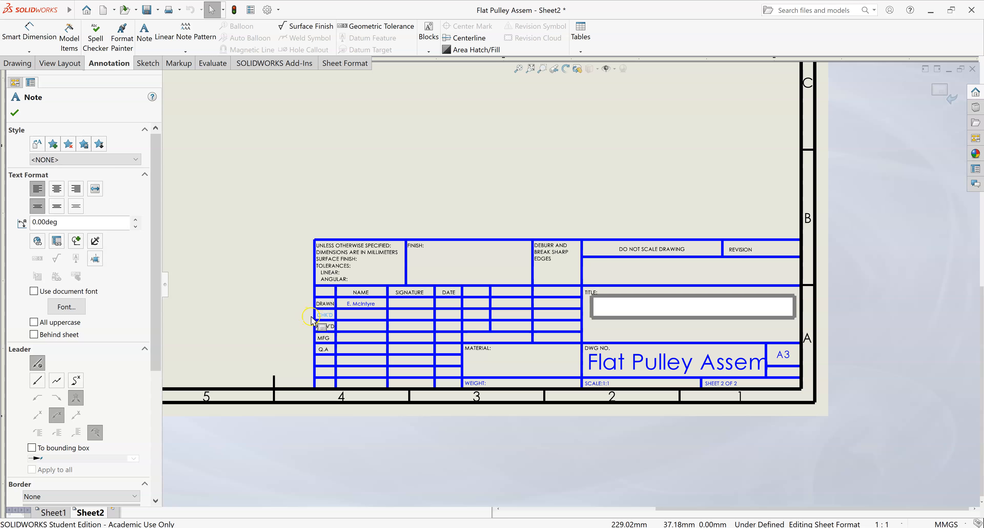
double_click(324, 314)
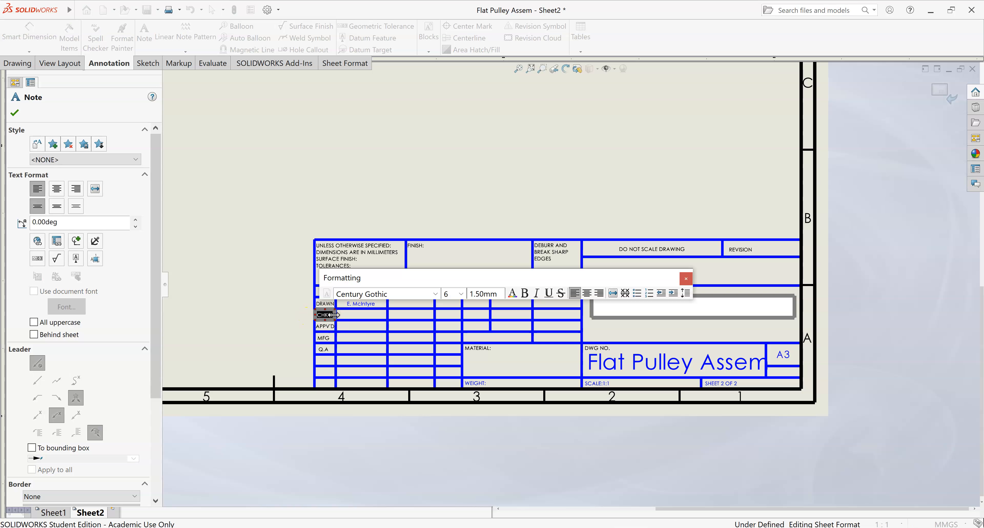
text(No.)
click(313, 331)
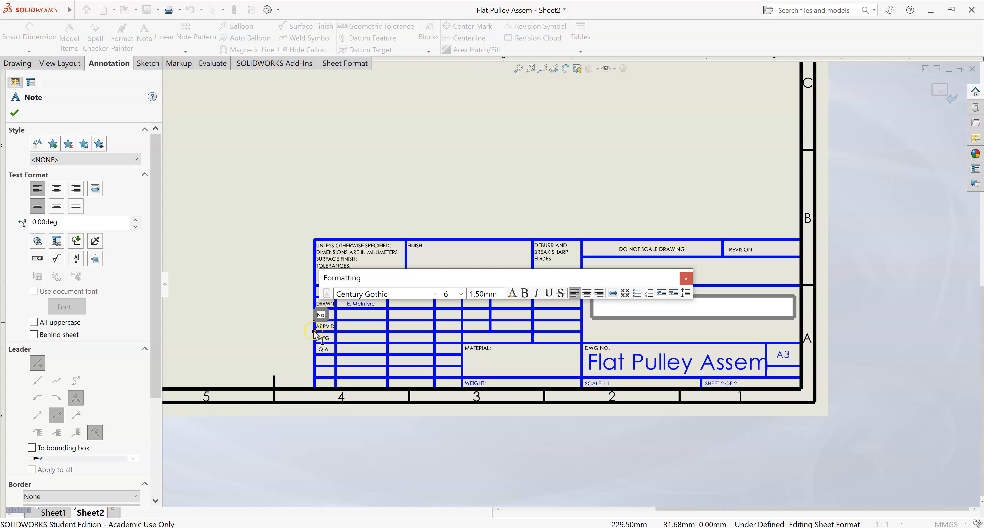
Link the note in the No. row's NAME cell to the current document's Student Number property.
click(359, 316)
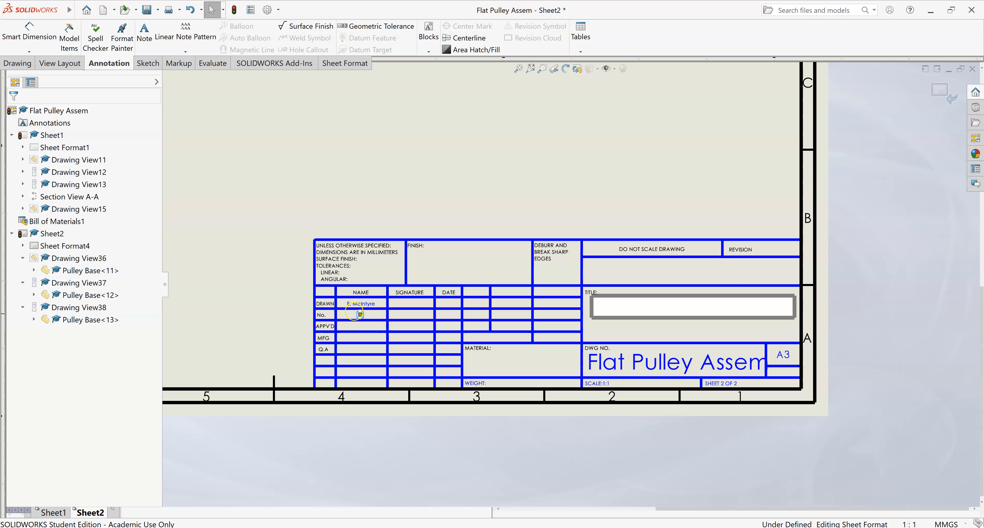
click(327, 320)
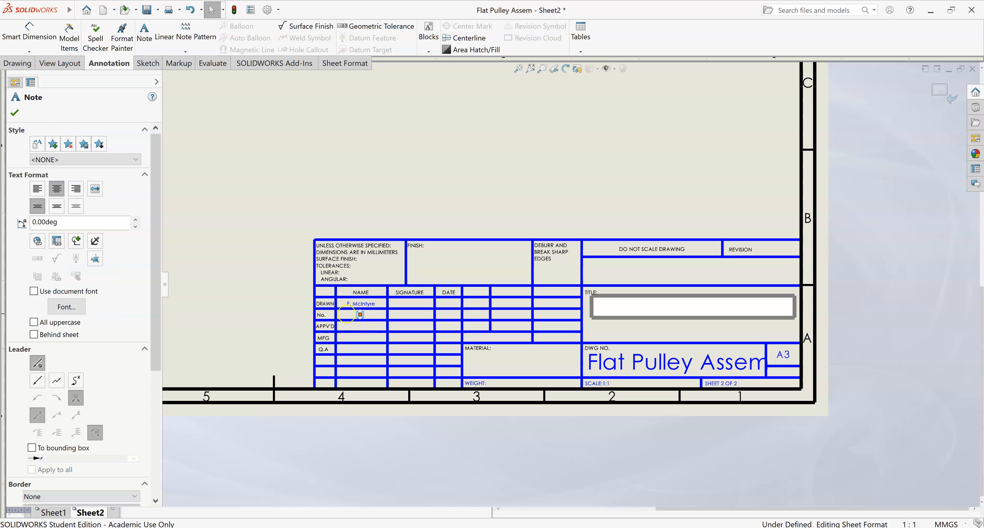
double_click(360, 315)
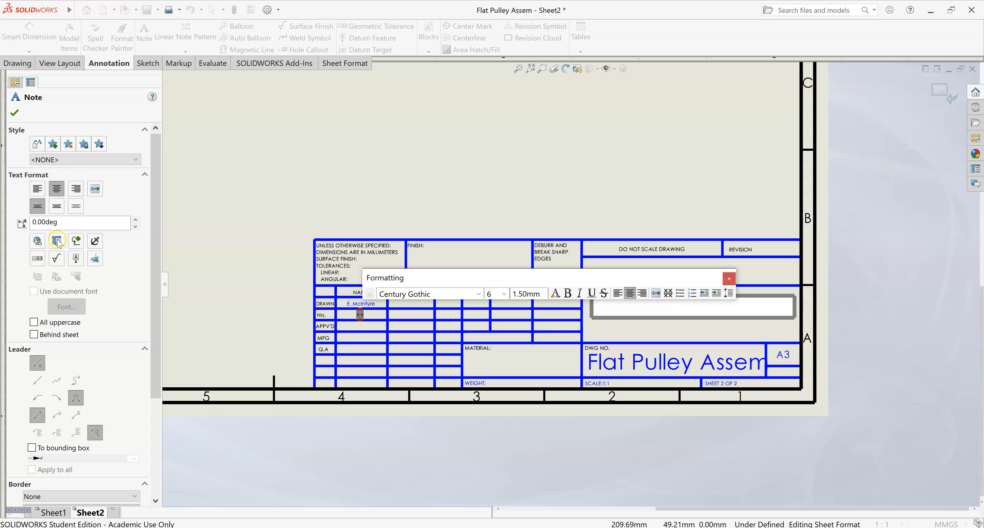
click(56, 242)
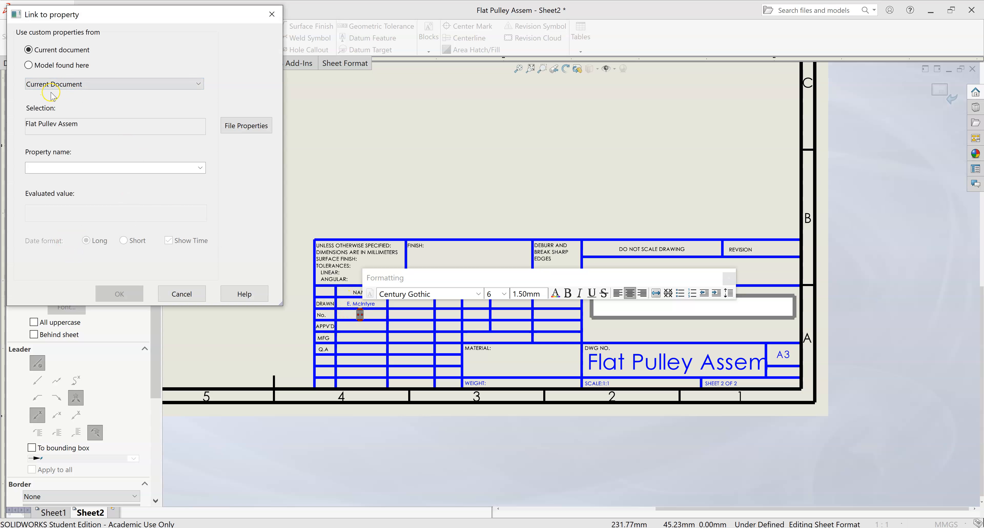
click(56, 167)
click(200, 168)
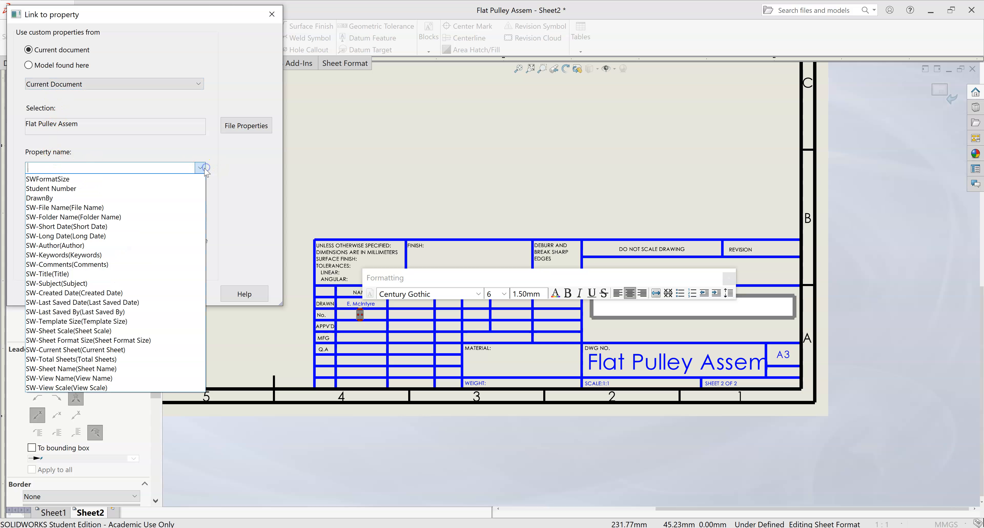
click(60, 188)
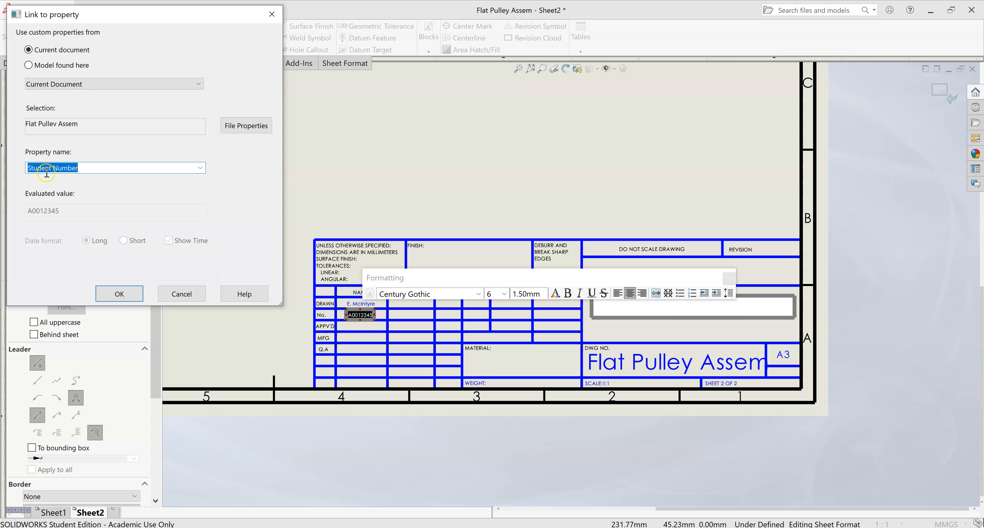
click(119, 294)
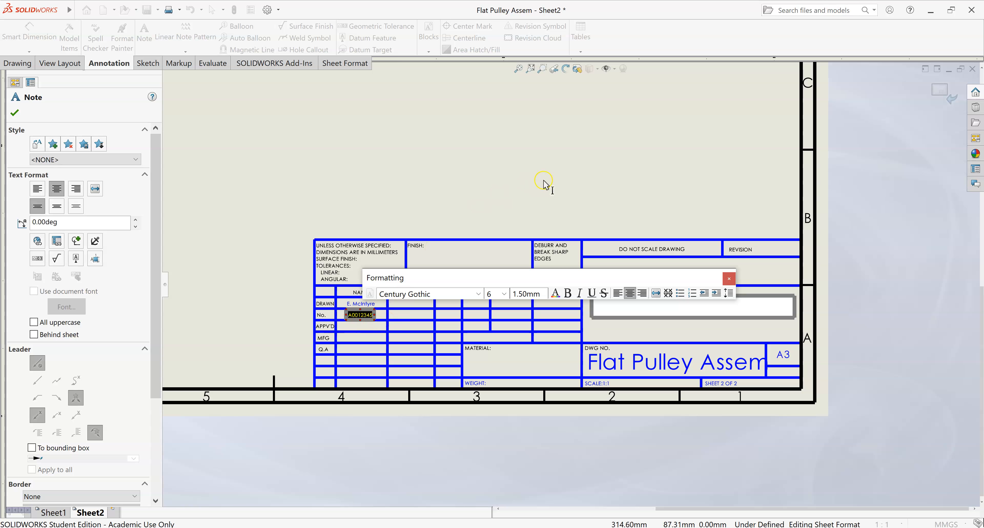
click(602, 199)
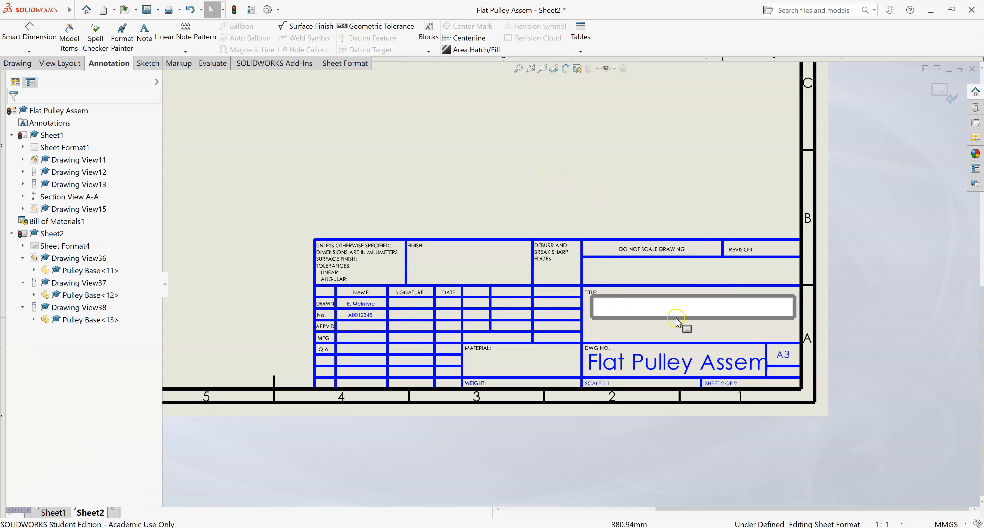
Replace the Description-linked note in the title block's TITLE cell with the text "Pulley Base".
click(642, 314)
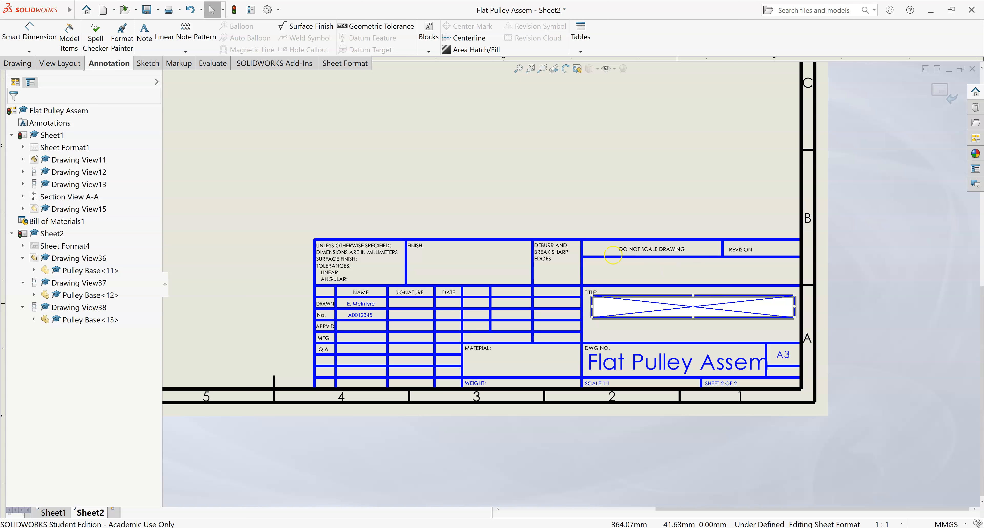
click(674, 295)
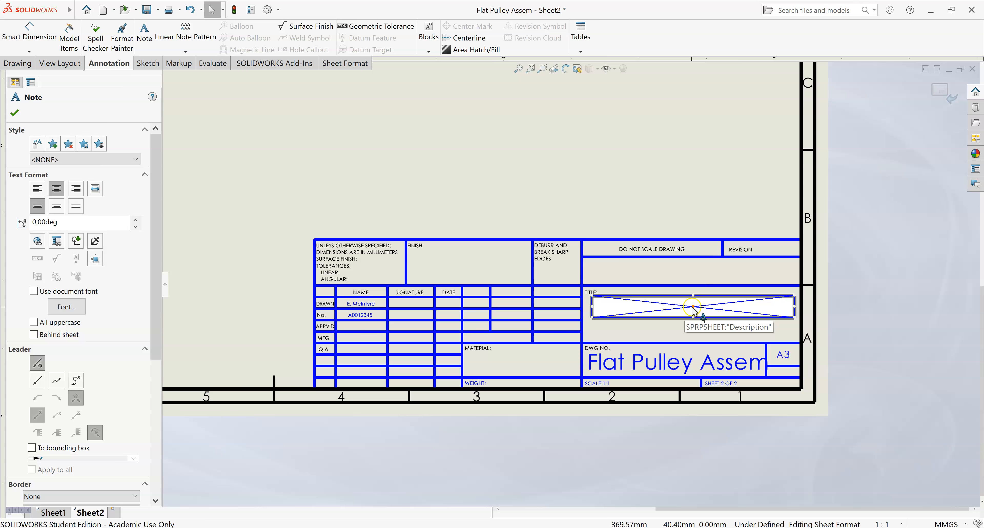
scroll(600, 154, down, 1)
scroll(553, 176, up, 5)
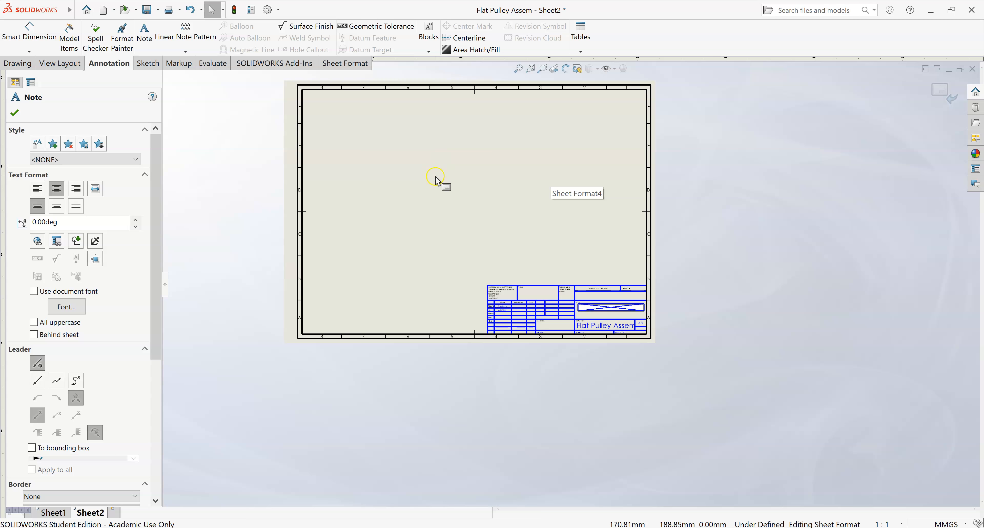
scroll(557, 257, down, 1)
scroll(418, 183, down, 1)
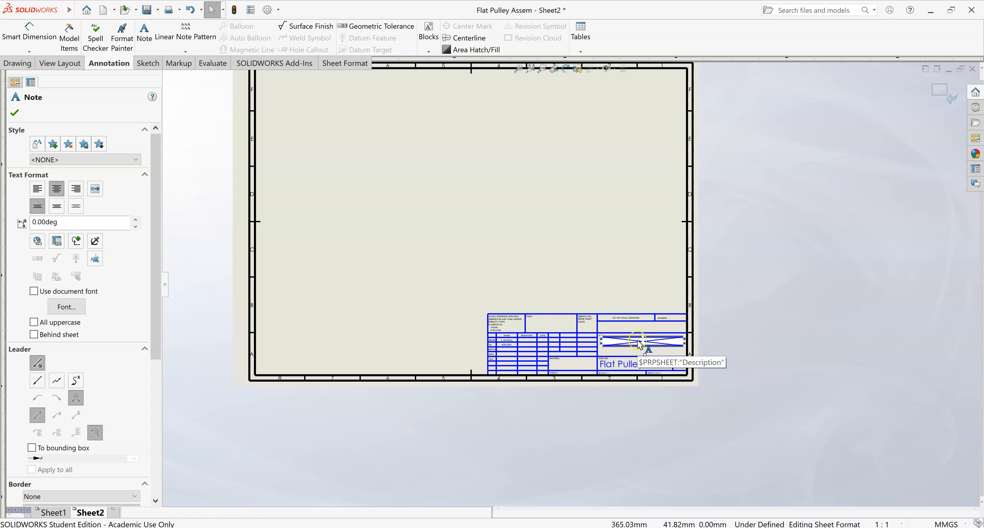
scroll(646, 347, down, 1)
scroll(635, 321, down, 1)
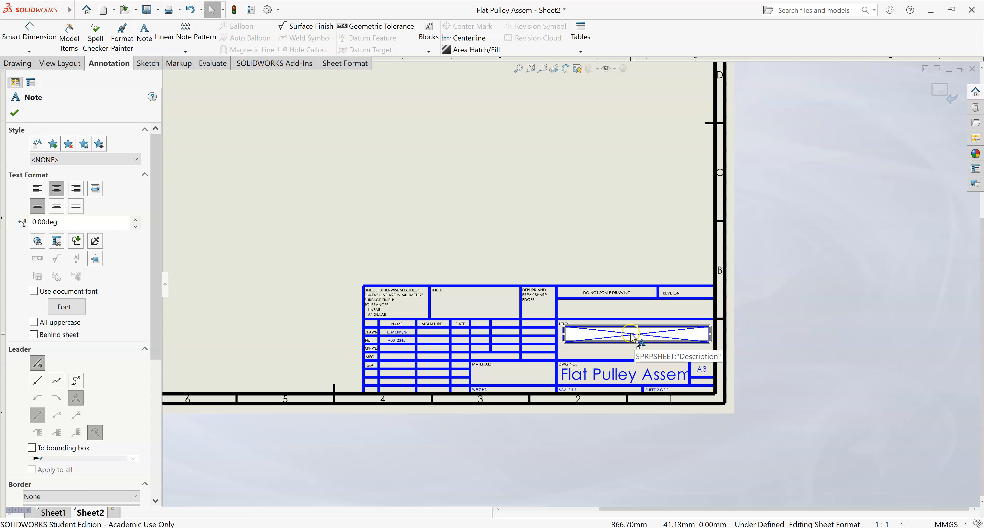
double_click(642, 334)
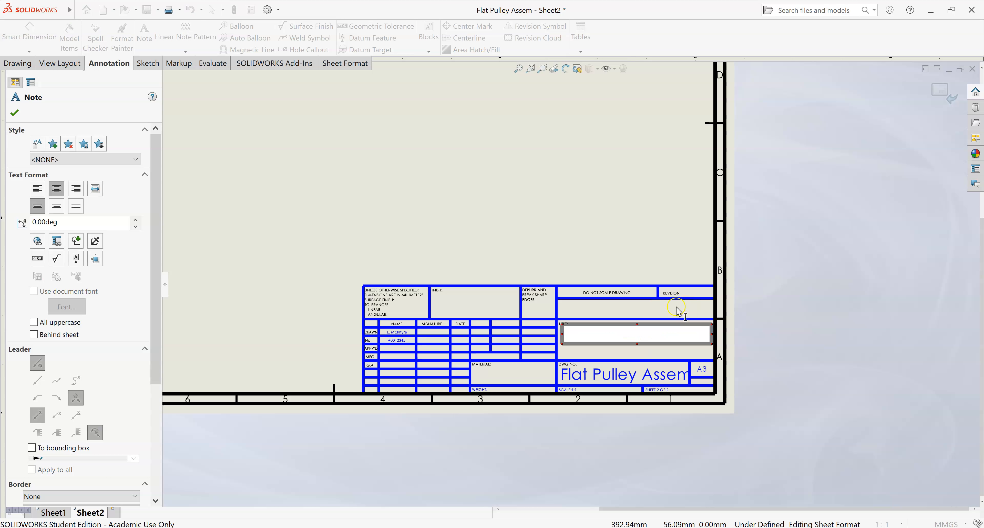
text(Pulley Base)
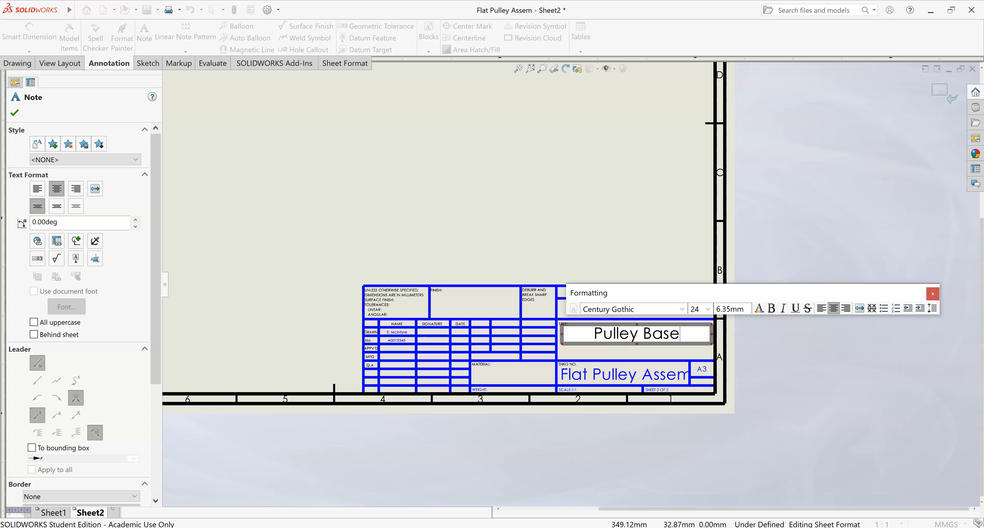
click(588, 226)
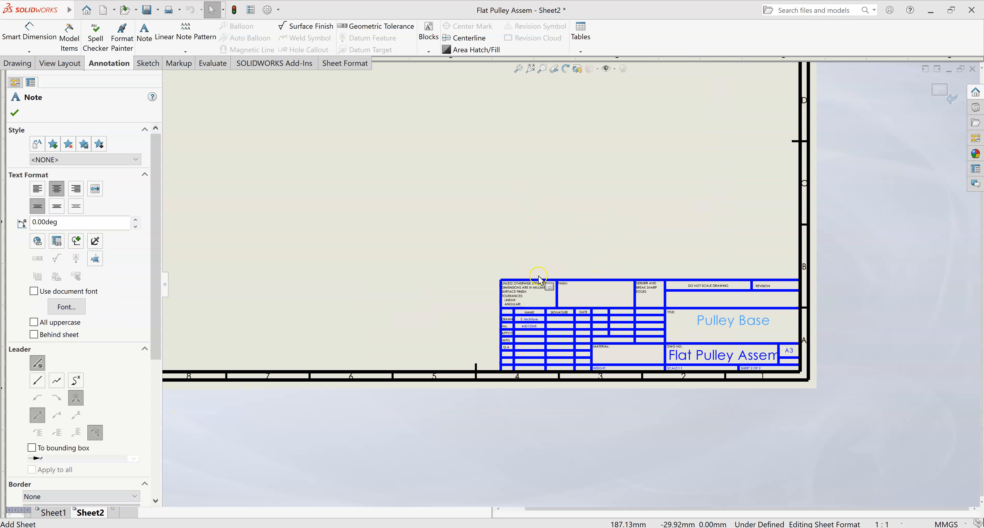
Finish editing the sheet format and return to editing Sheet2 with its drawing views.
scroll(593, 221, up, 3)
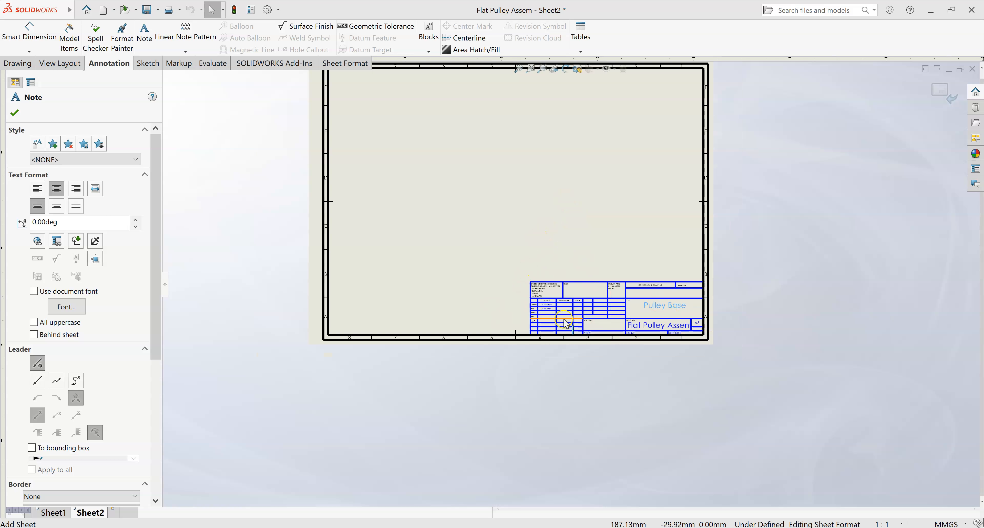
scroll(596, 262, down, 2)
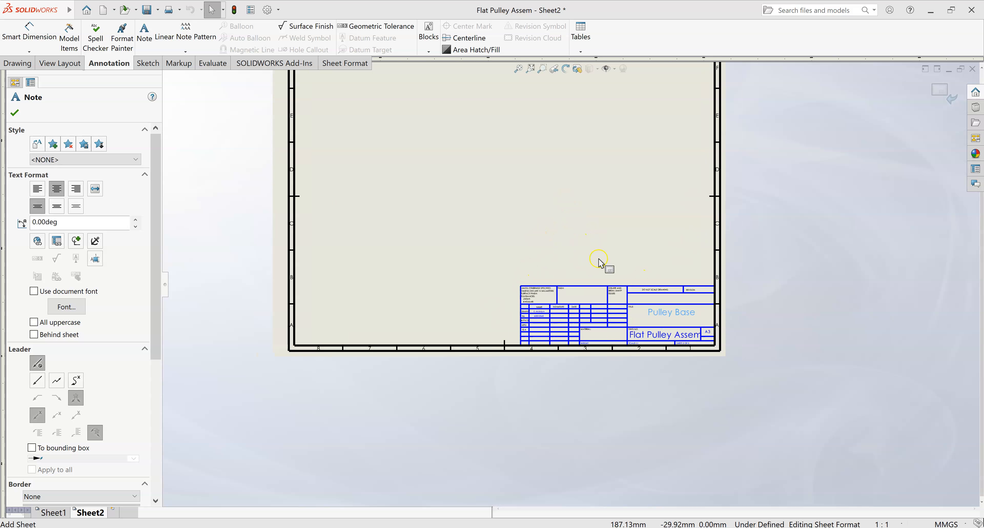
scroll(619, 176, up, 1)
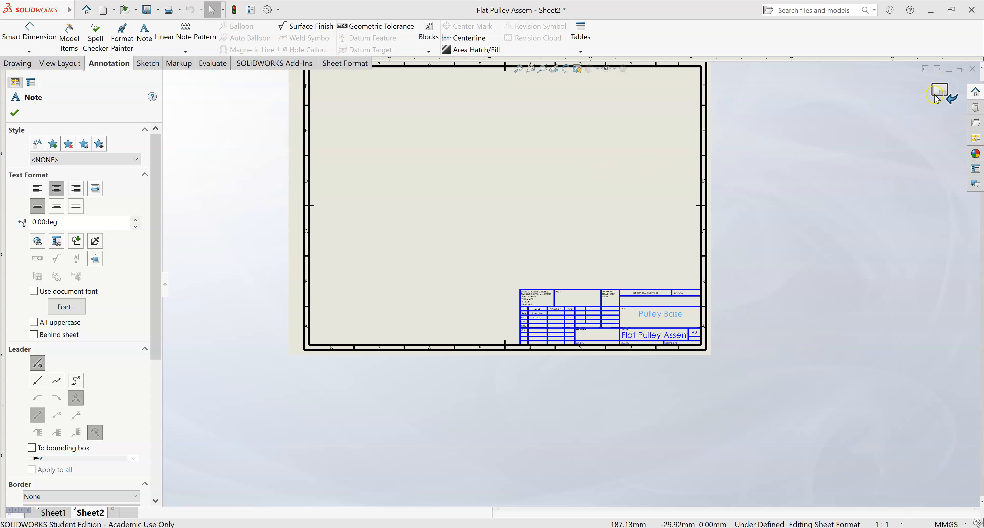
click(941, 88)
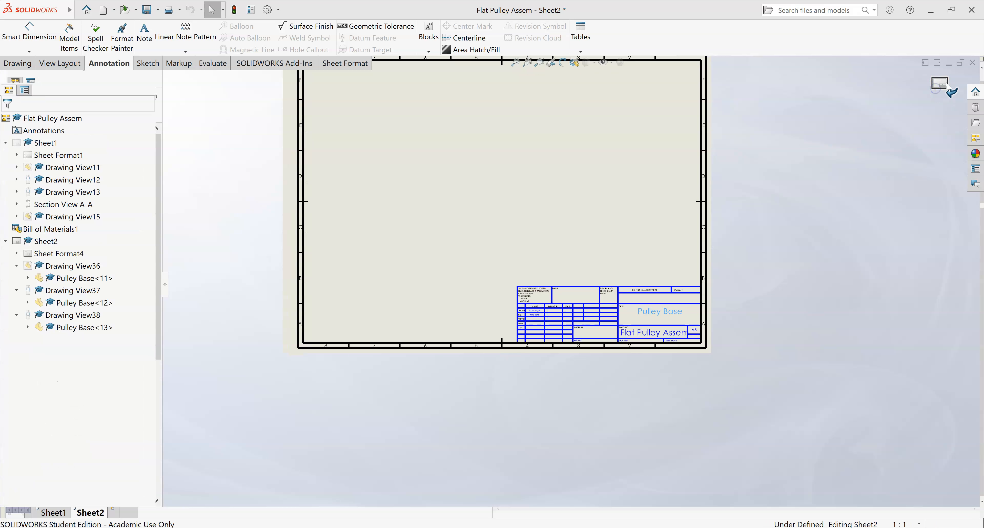
scroll(620, 186, up, 3)
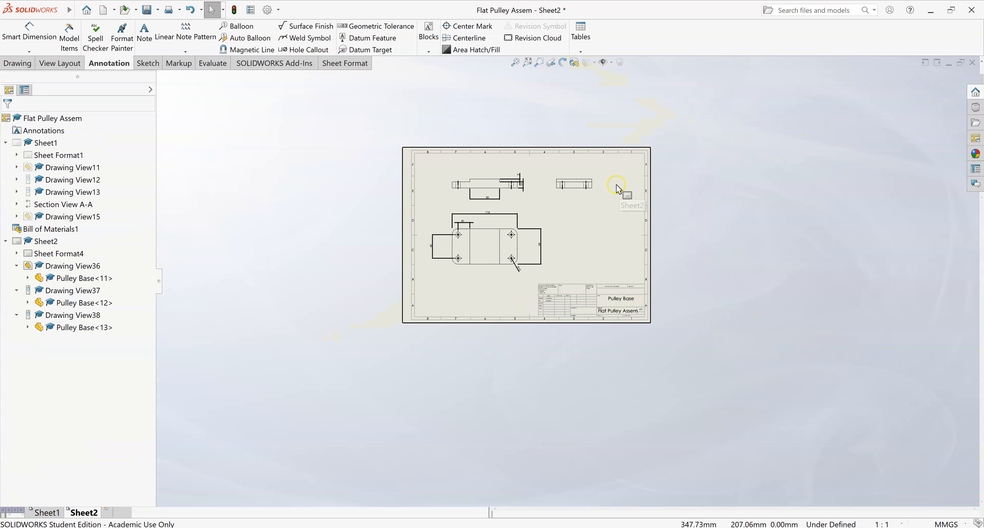
scroll(617, 186, down, 2)
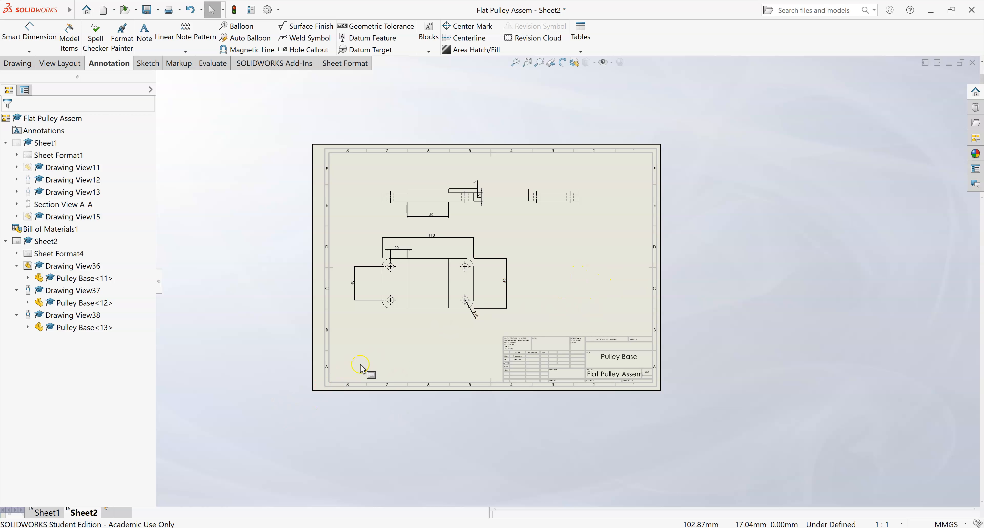
Review the full layout of Sheet1, and return to Sheet2.
click(43, 512)
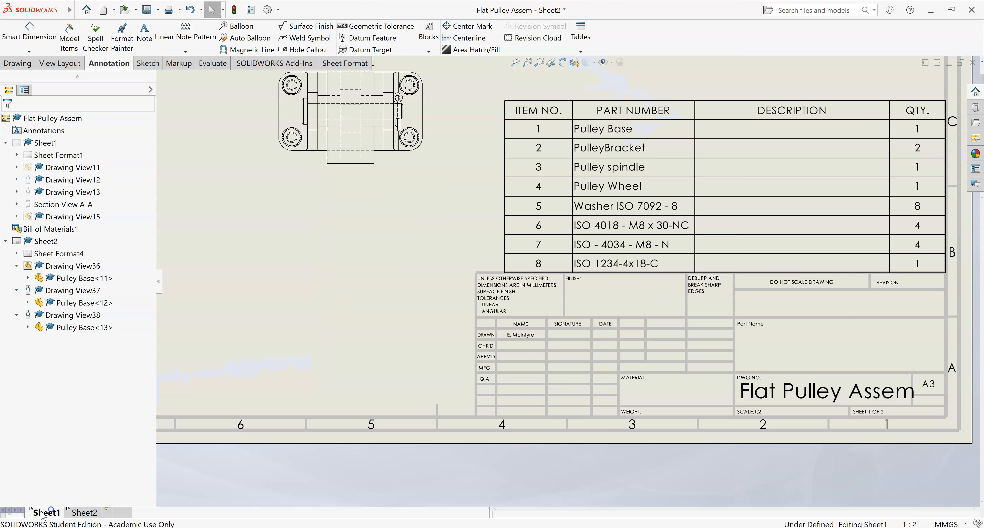
key(f)
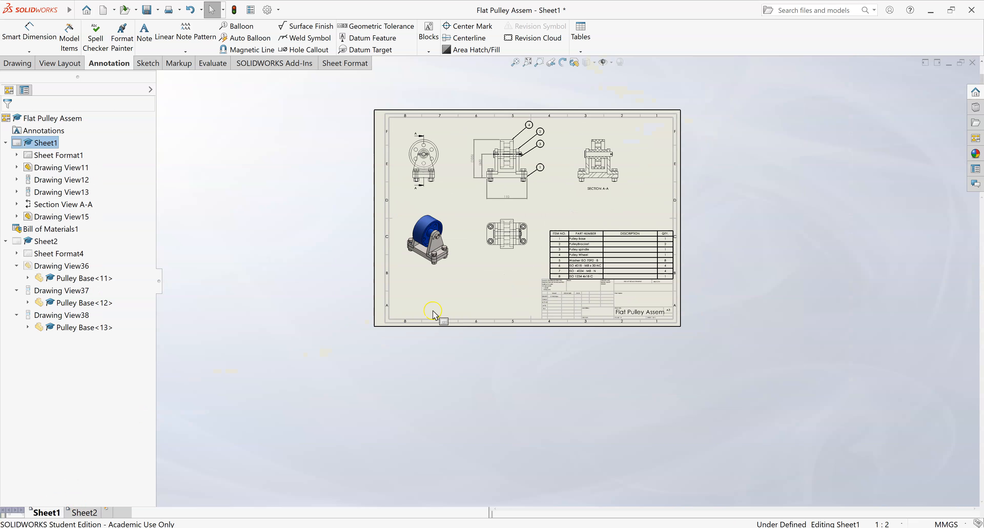
click(85, 512)
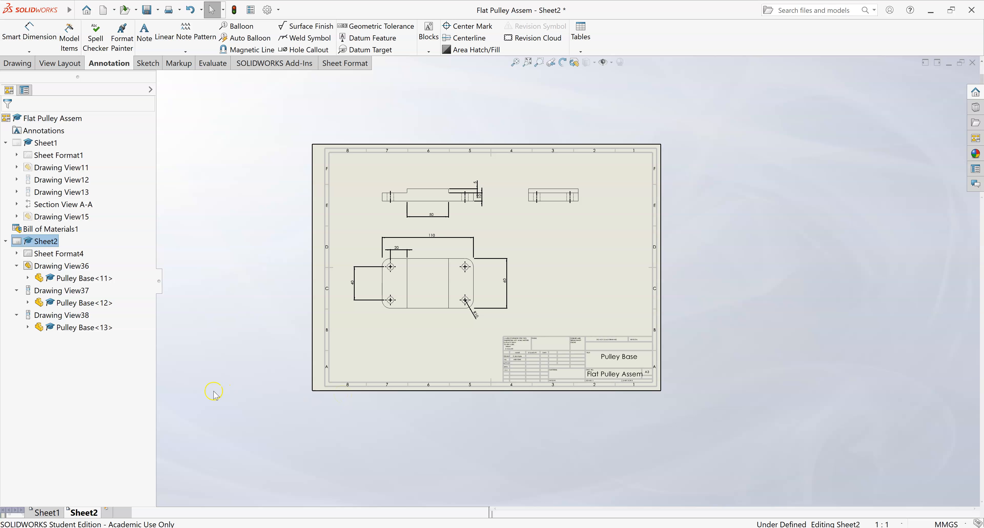
click(206, 188)
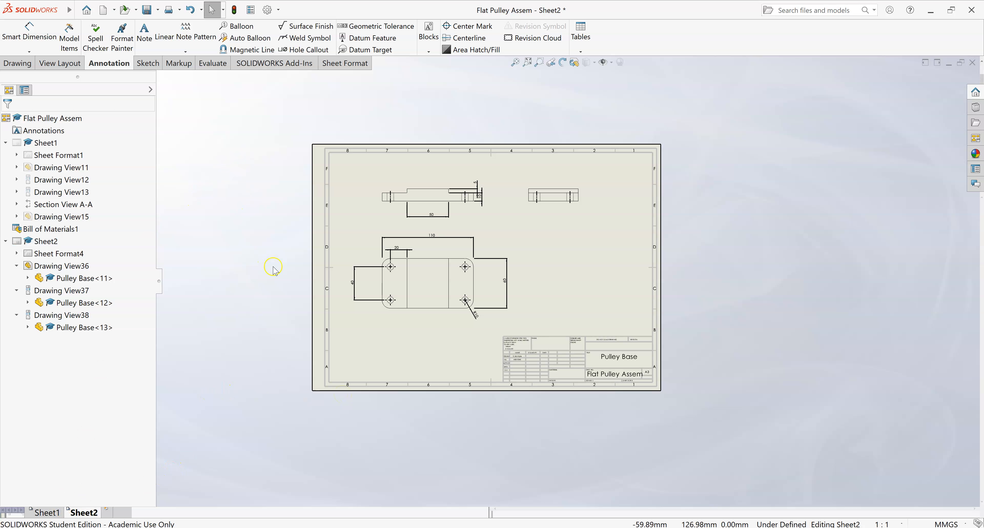
Save the drawing in Adobe Portable Document Format as Flat Pulley Assem.pdf in the Flat Pulley 2020 folder.
mouse_move(62, 12)
click(80, 10)
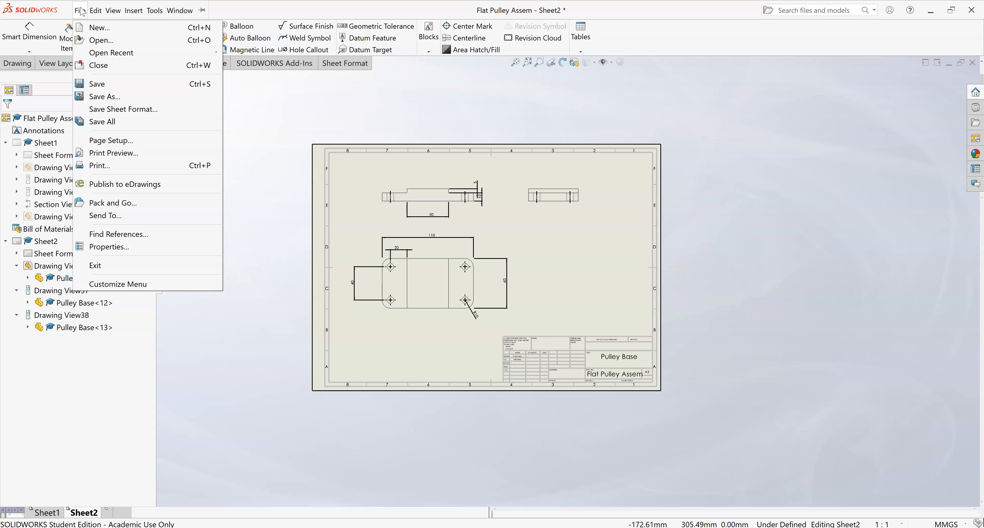
click(113, 97)
click(397, 245)
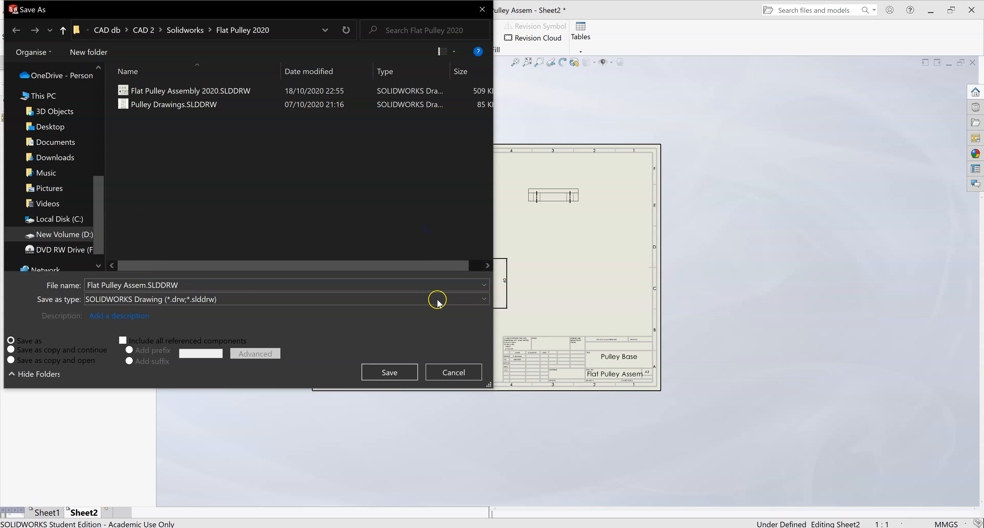
click(466, 300)
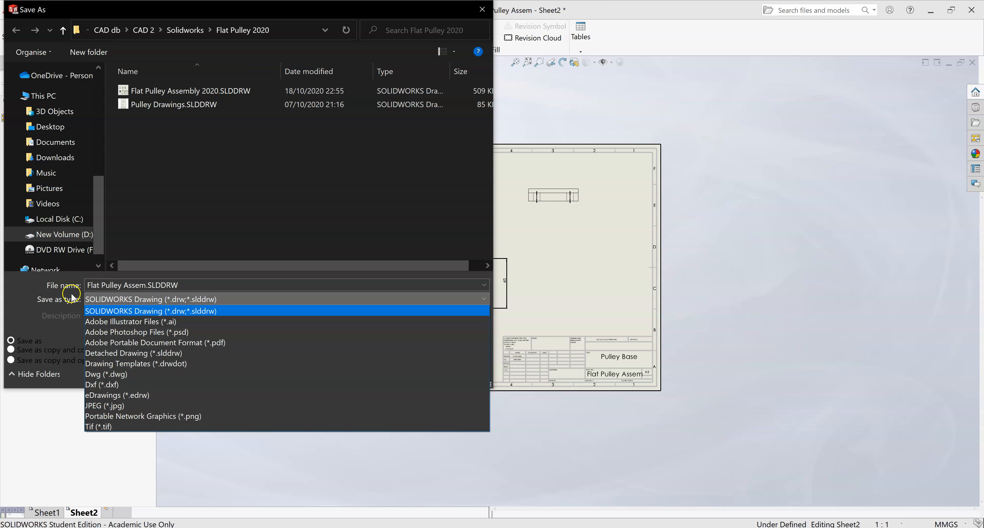
click(186, 343)
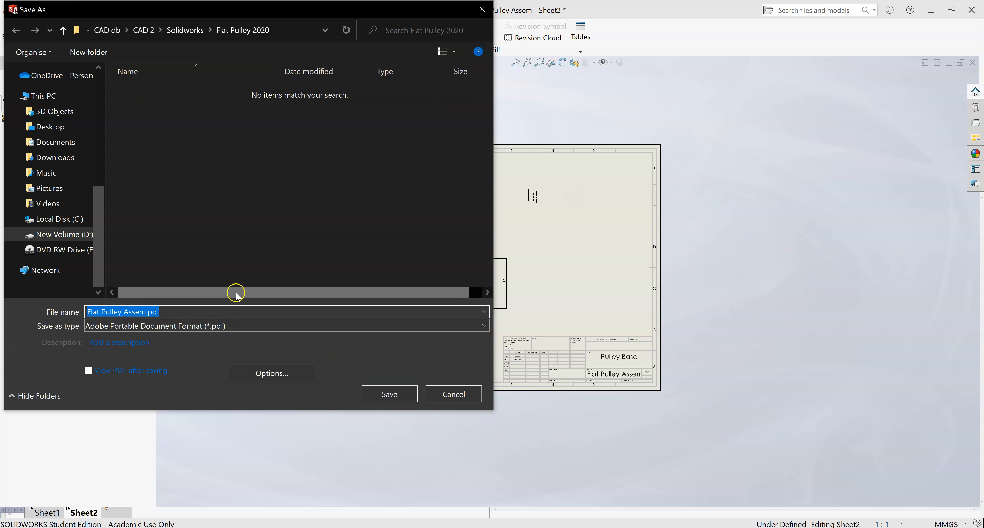
click(385, 393)
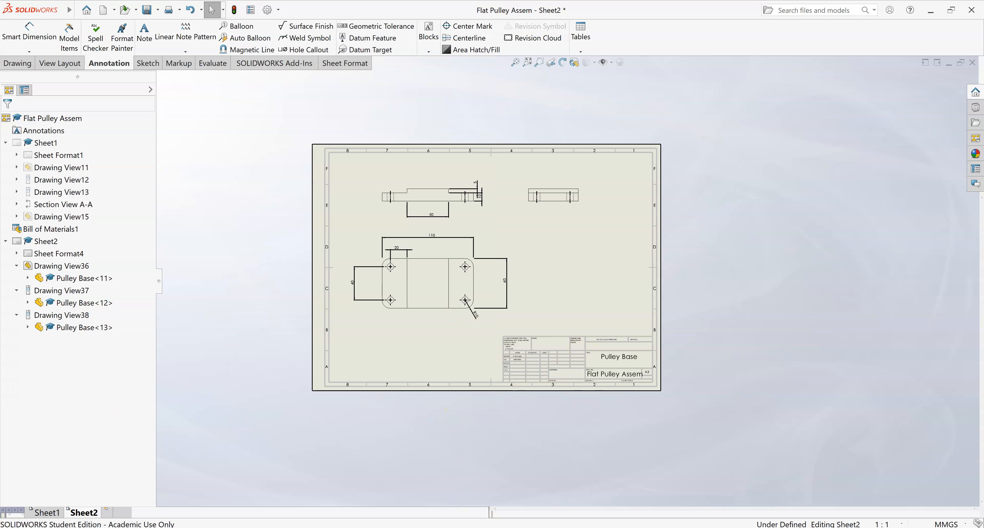
click(441, 527)
click(841, 84)
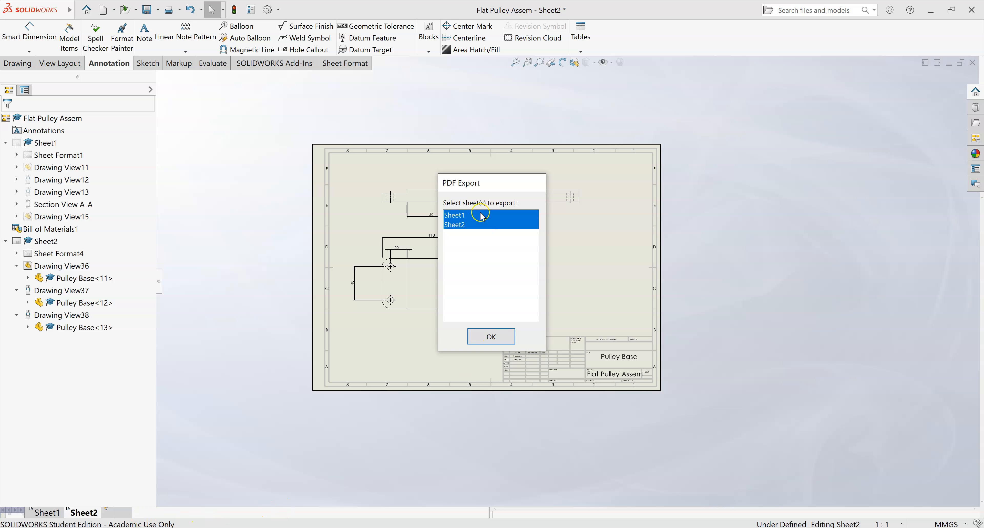
Include both Sheet1 and Sheet2 in the PDF export and run it.
click(470, 216)
click(469, 226)
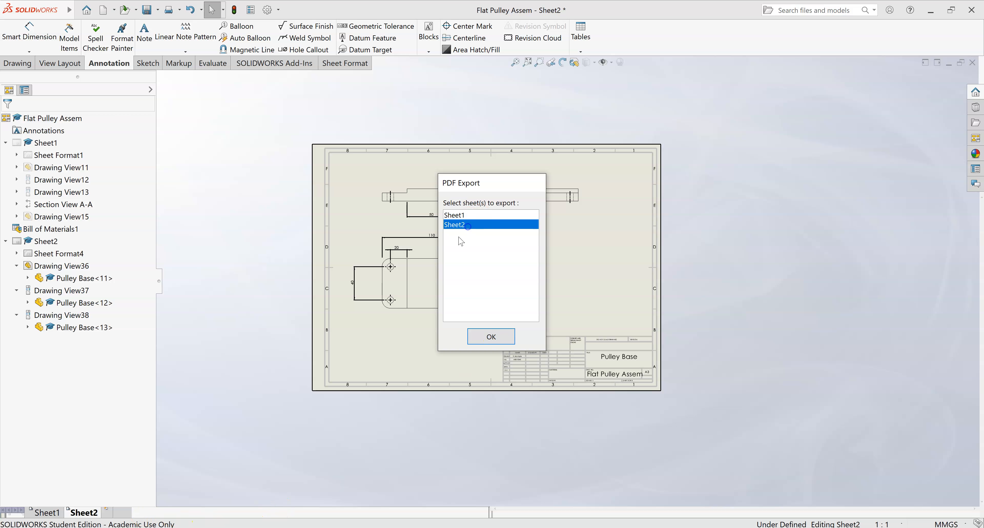
click(465, 214)
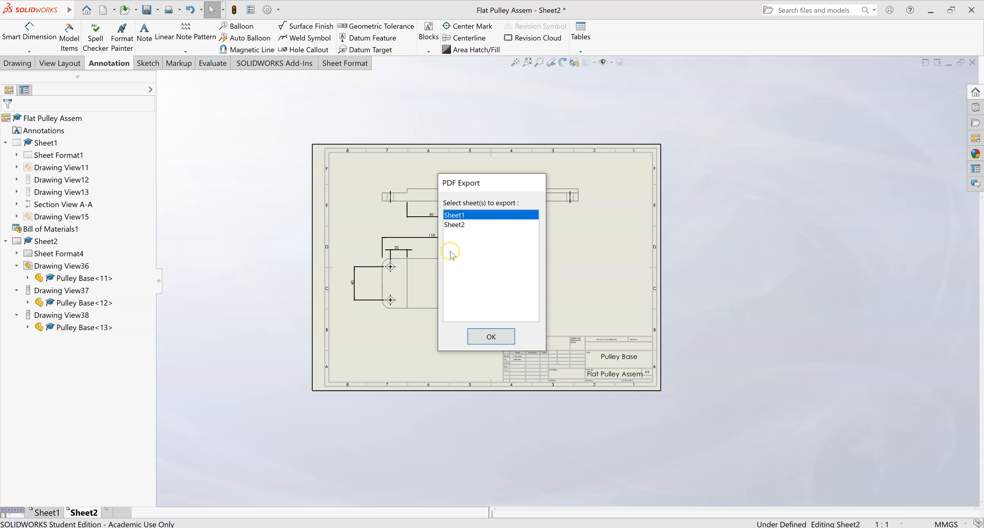
click(461, 225)
click(463, 213)
click(463, 226)
ctrl+click(464, 215)
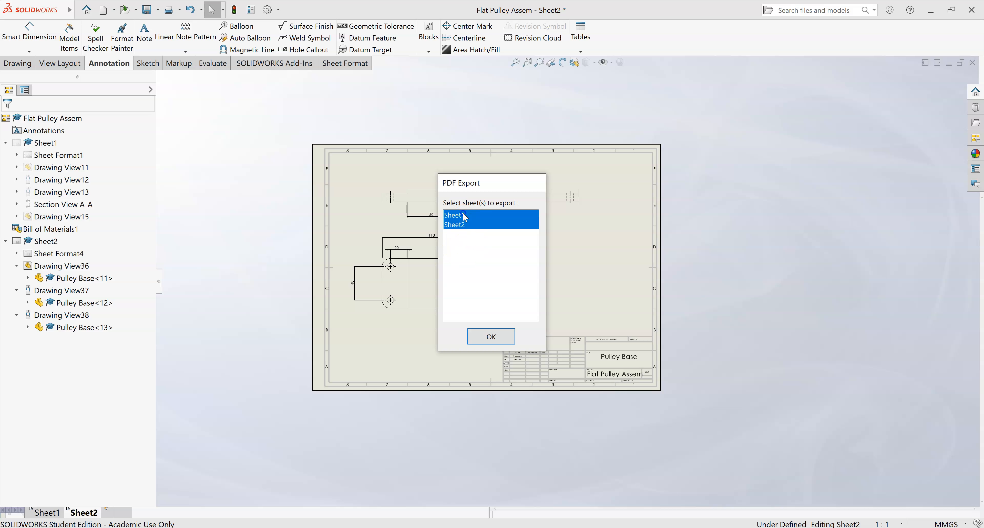
click(480, 340)
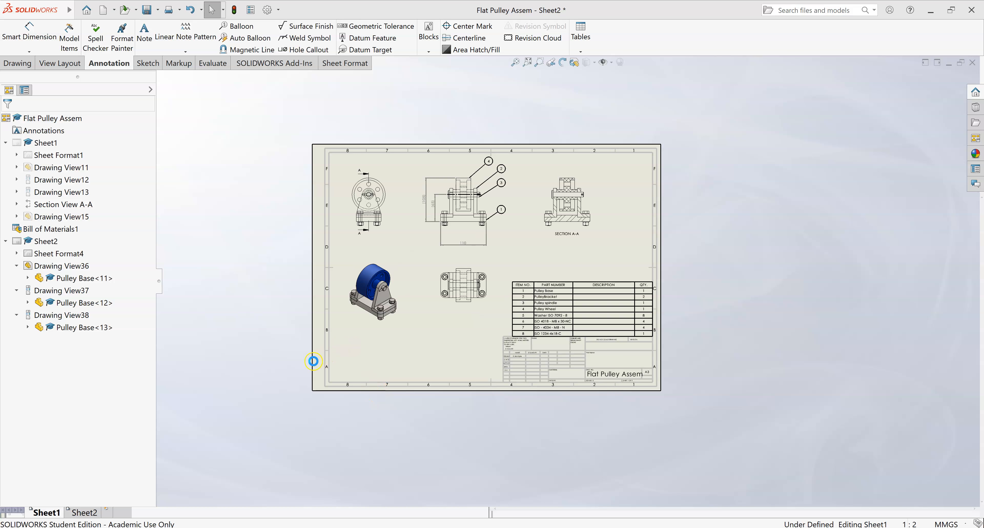
click(55, 513)
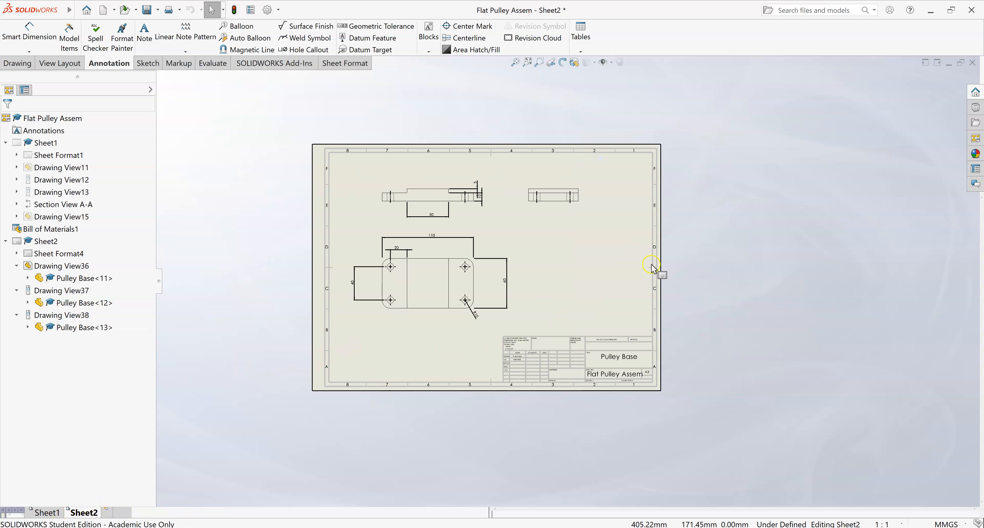